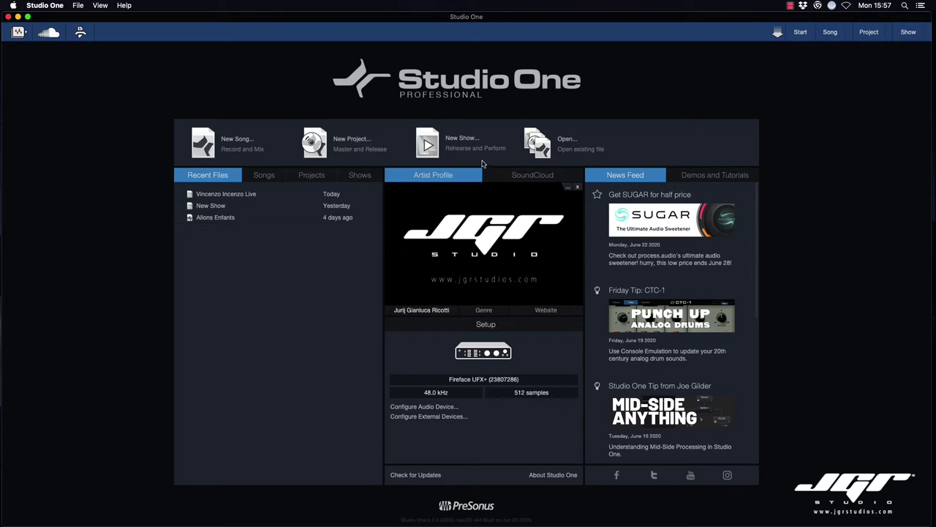
Step: Open the most recent live show from the recent files and shrink the console to reveal more players
click(449, 140)
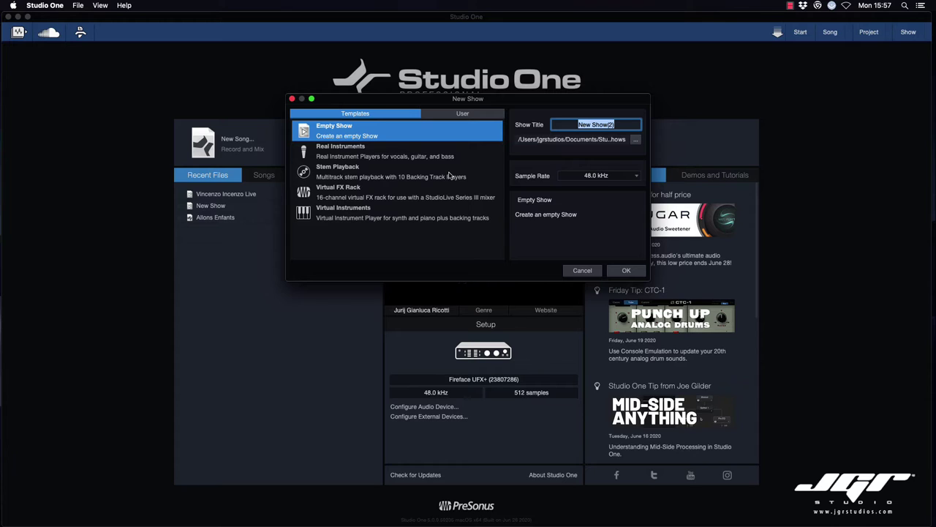
key(Escape)
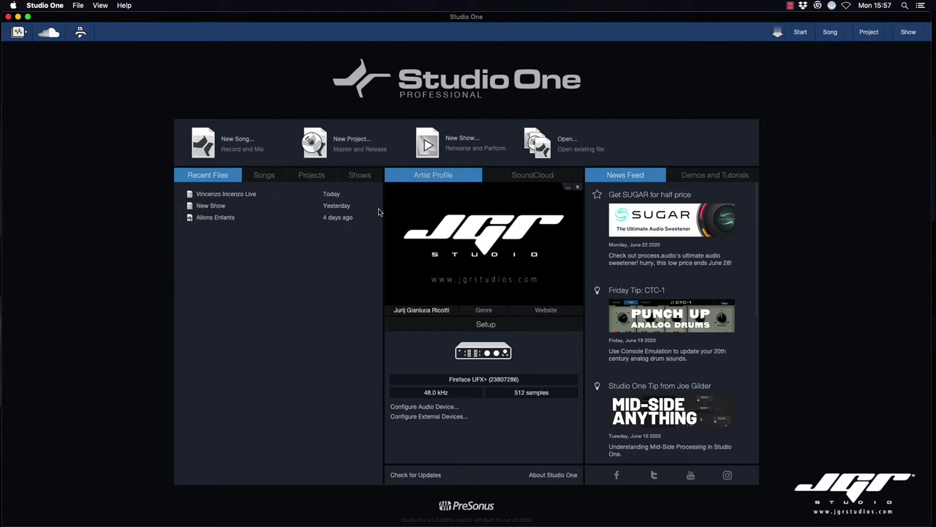
click(214, 195)
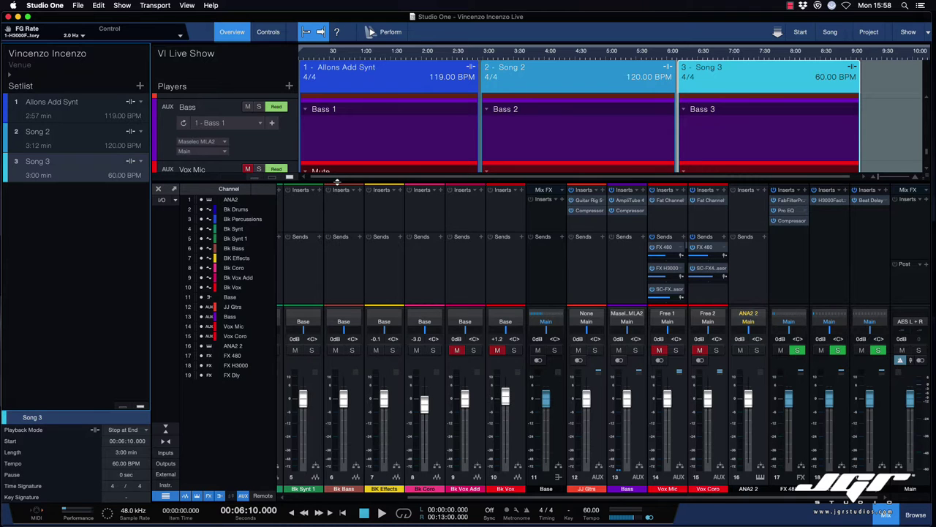
drag(337, 181, 338, 281)
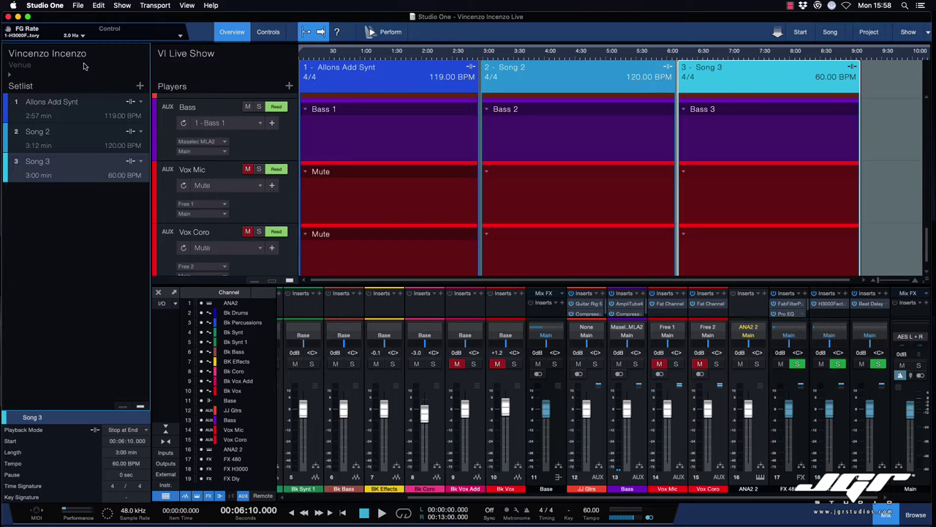
Step: Switch the setlist from Allons Add Synt to Song 2 and back to Allons Add Synt
click(74, 118)
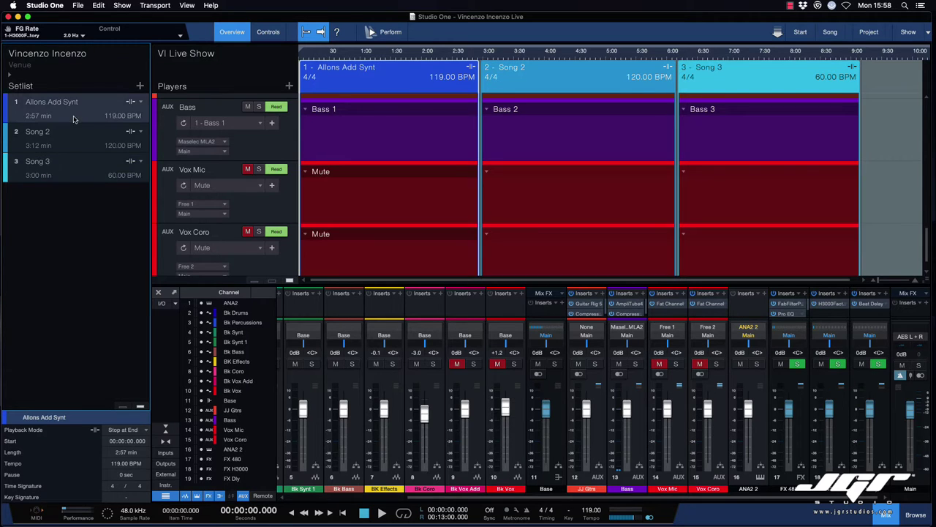
click(72, 134)
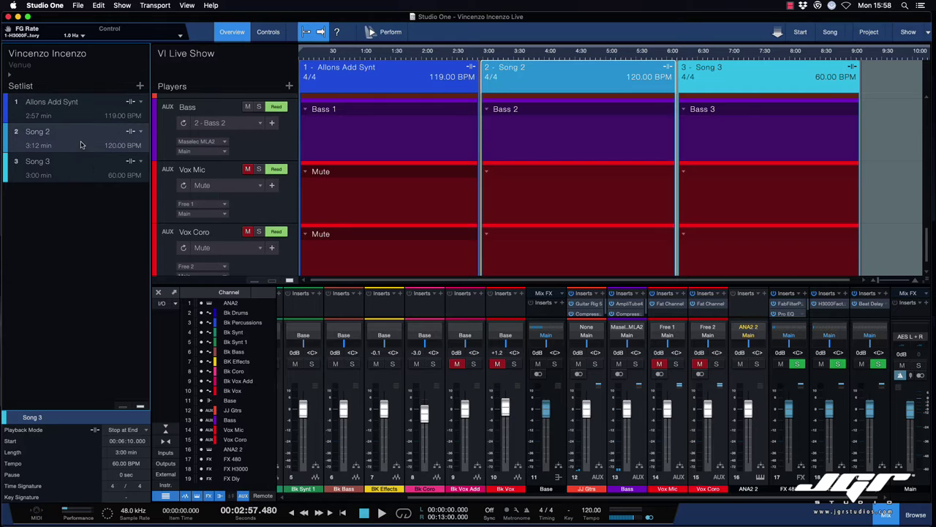
click(78, 118)
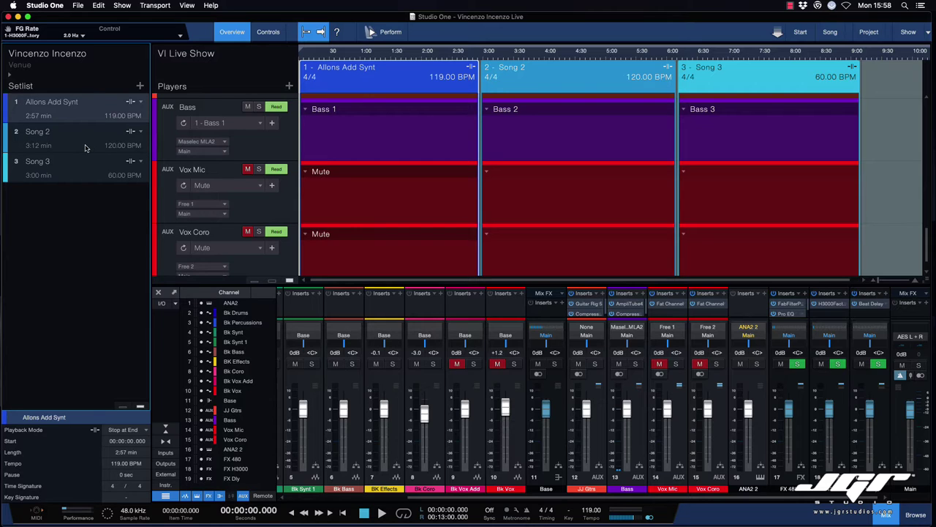
Step: Hide the console and look through the show's players from GF Keys down to Vox Coro
key(F3)
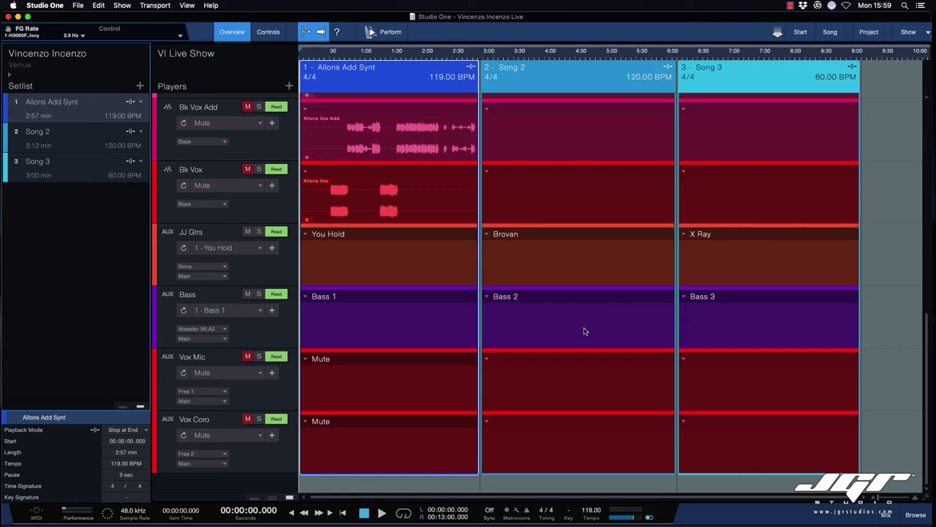
scroll(280, 203, up, 2)
scroll(280, 203, up, 10)
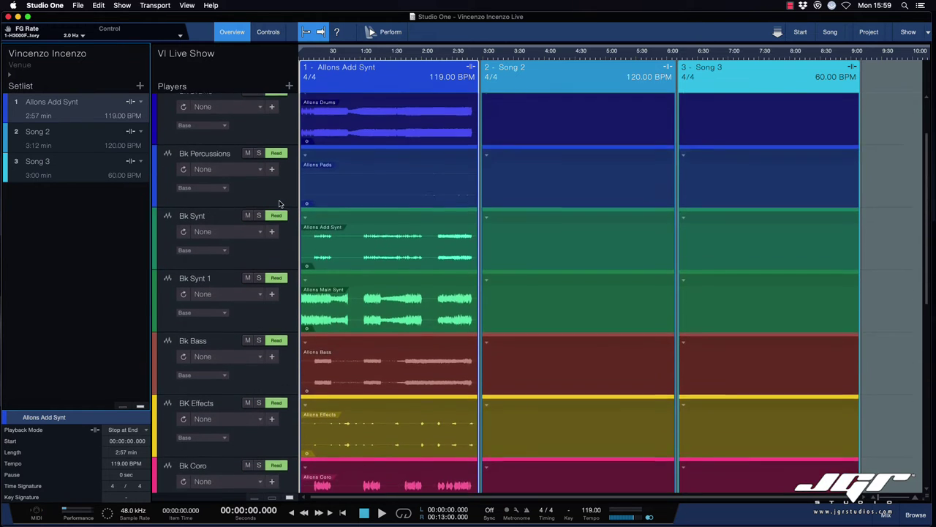
scroll(282, 198, down, 1)
scroll(281, 201, up, 1)
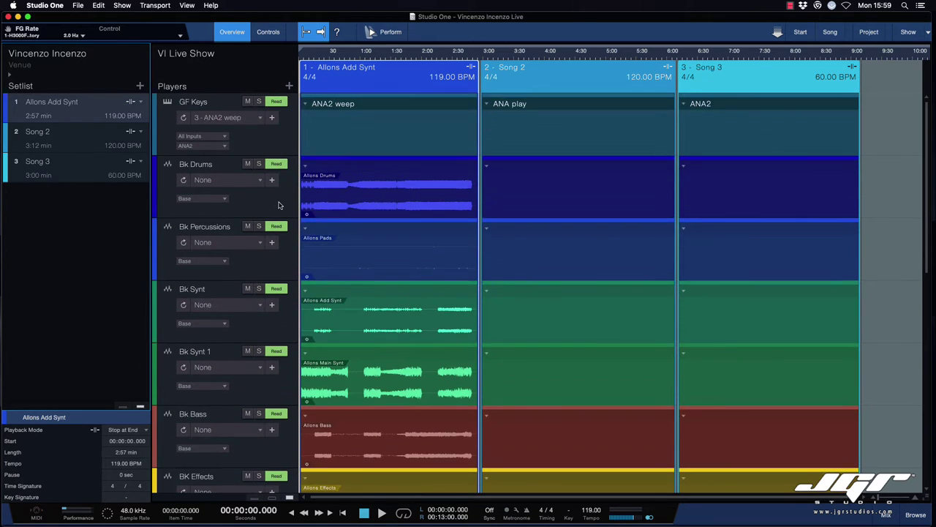
scroll(280, 203, down, 6)
scroll(281, 203, down, 8)
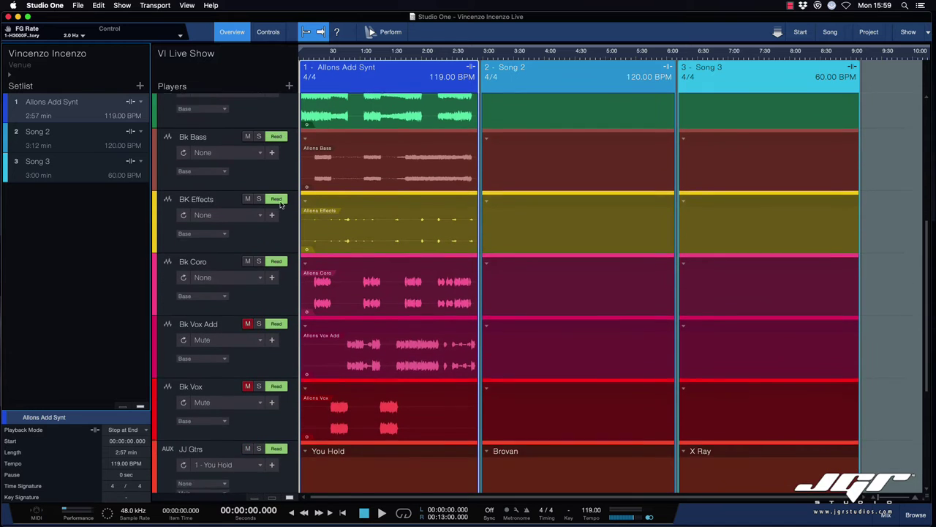
scroll(280, 204, down, 3)
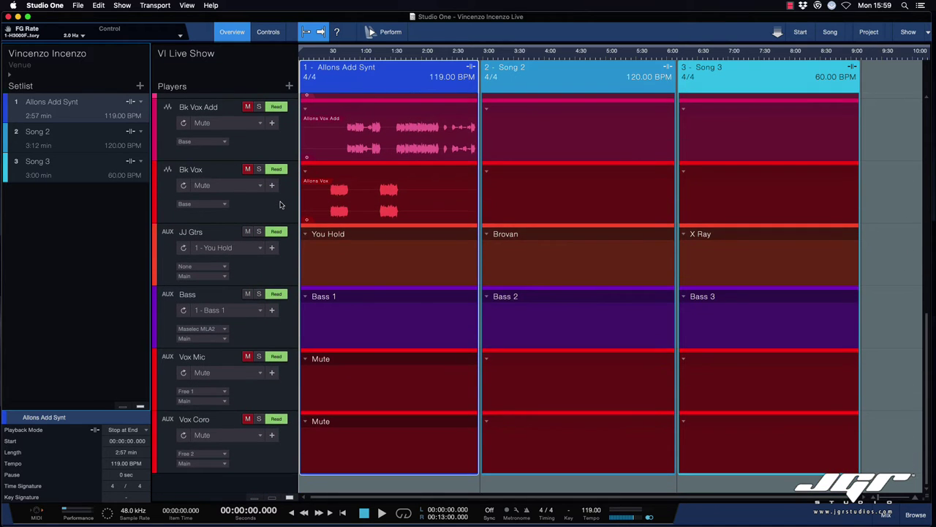
Step: Select the Bk Vox player, the Allons Vox Add clip and the JJ Gtrs player in turn
click(278, 209)
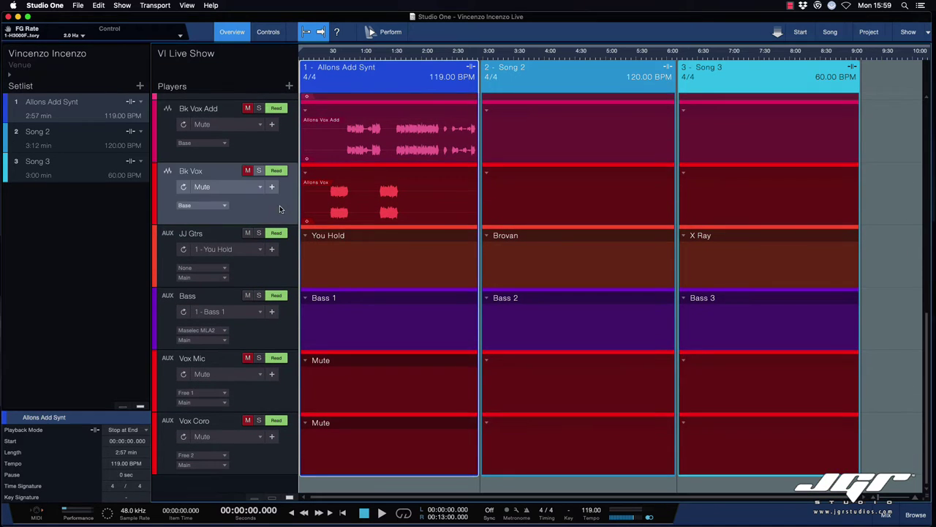
click(357, 212)
key(Up)
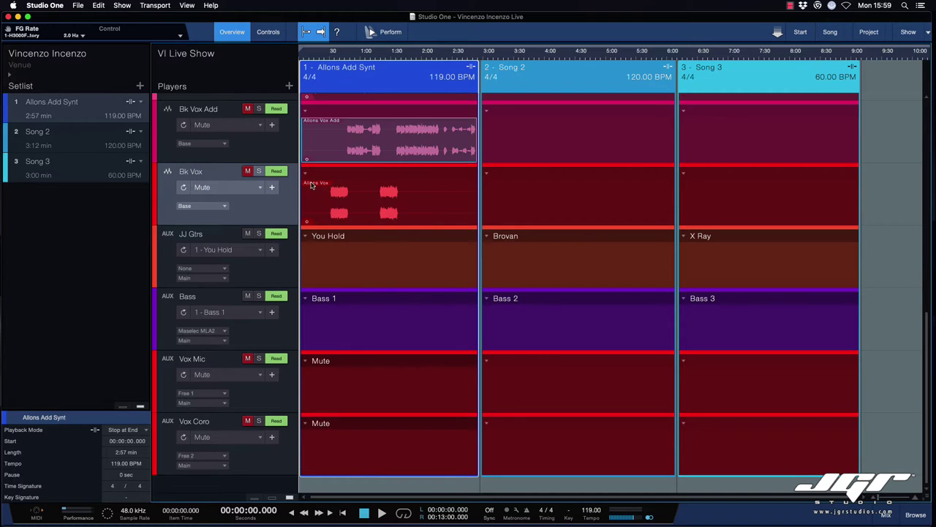
click(283, 276)
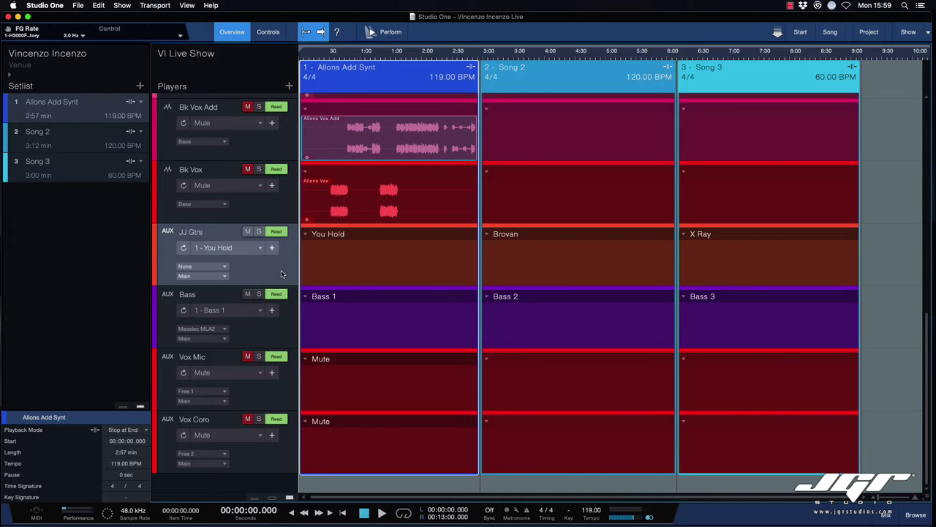
scroll(242, 267, up, 1)
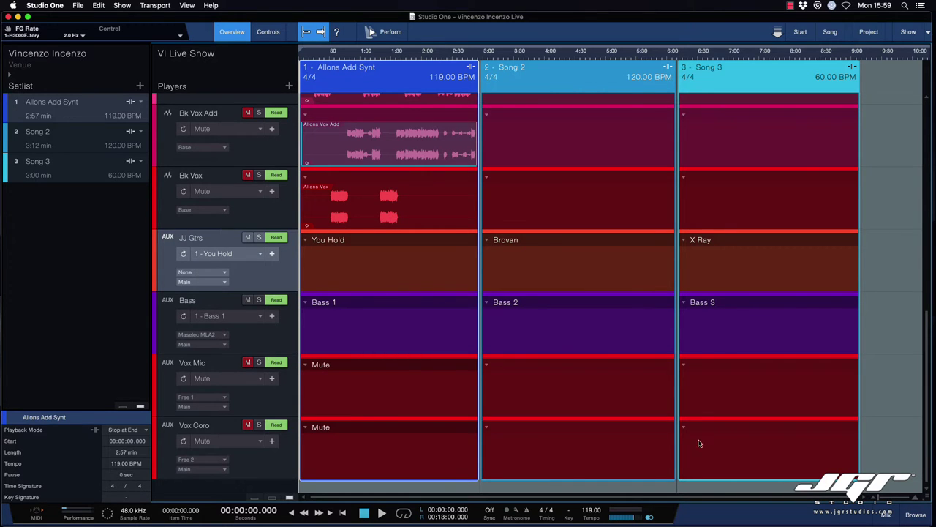
Step: Show the console and view the Guitar Rig 5 insert on the JJ Gtrs channel, closing its window when done
key(F3)
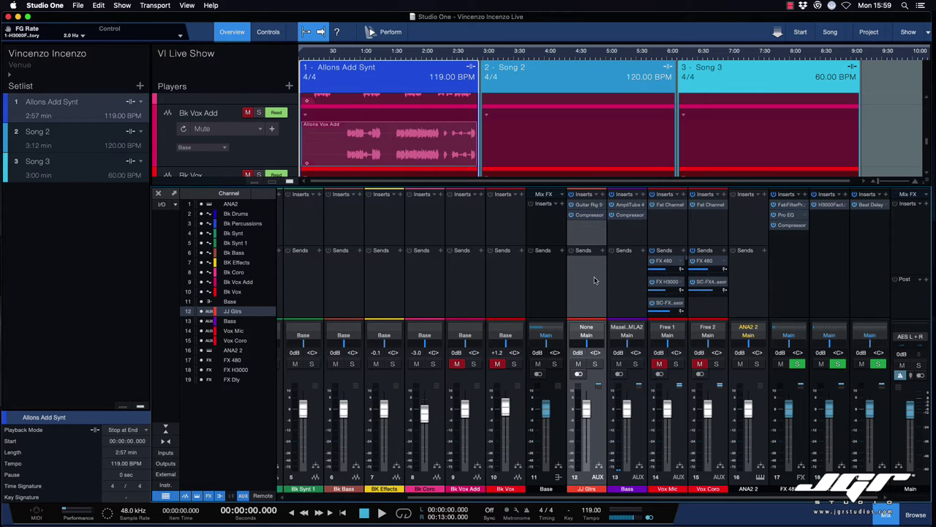
click(585, 207)
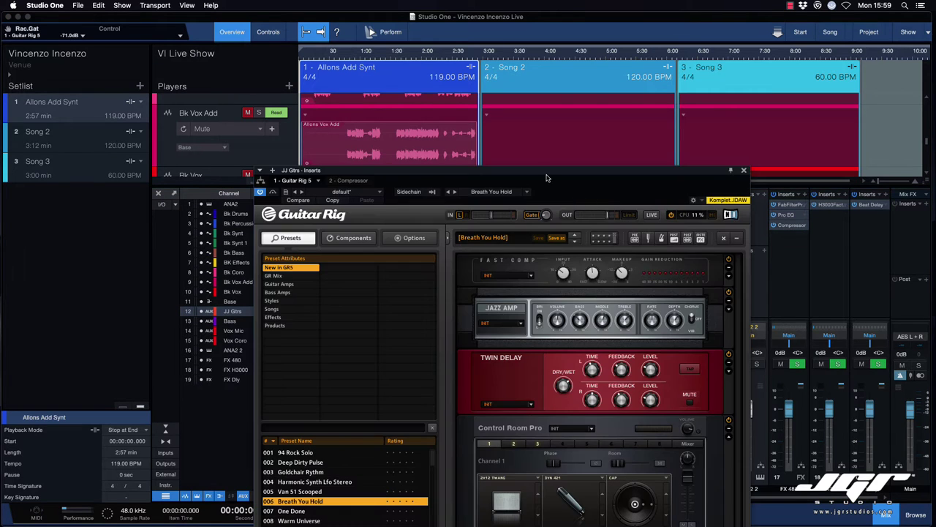
drag(547, 180, 518, 38)
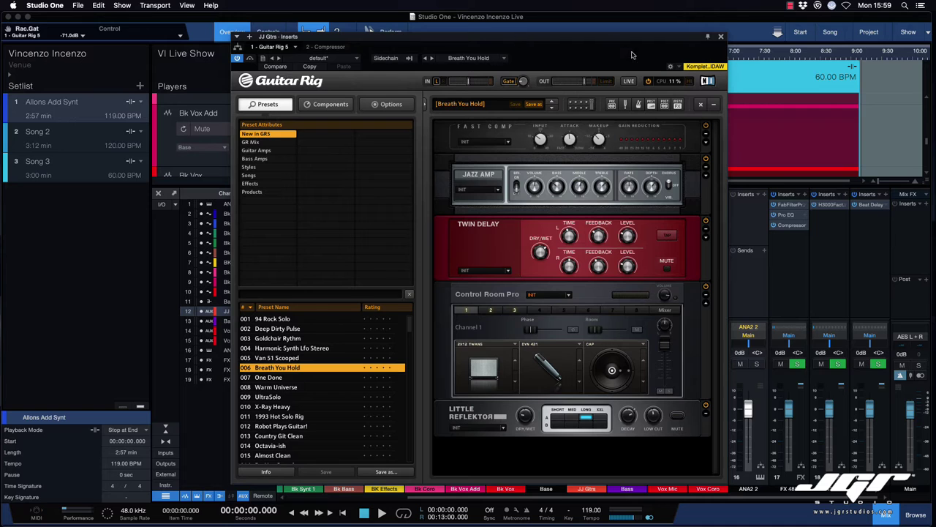
click(720, 37)
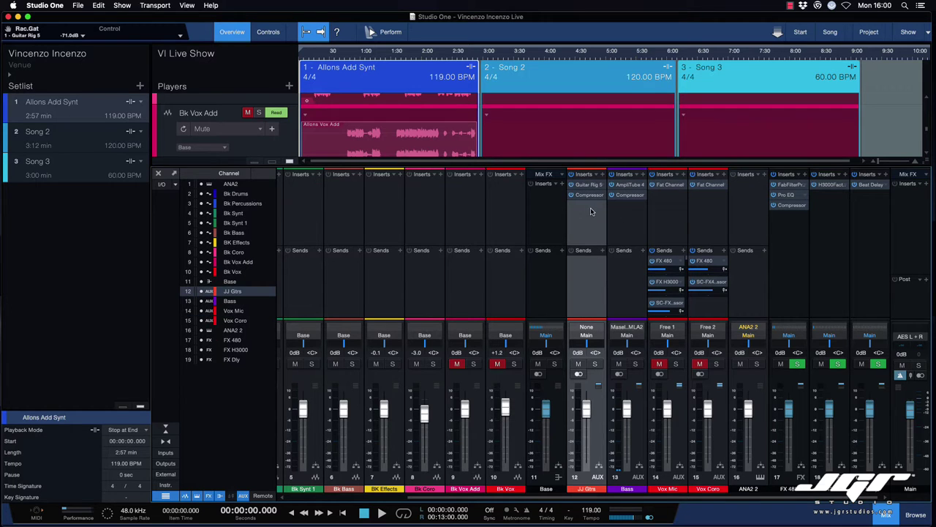
click(588, 287)
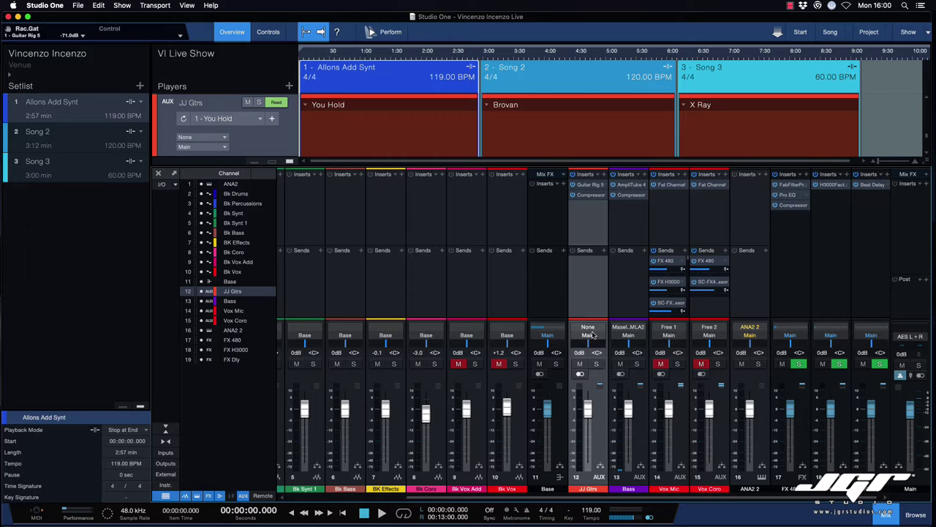
Step: View the AmpliTube 4 insert on the Bass channel and close its window
click(634, 302)
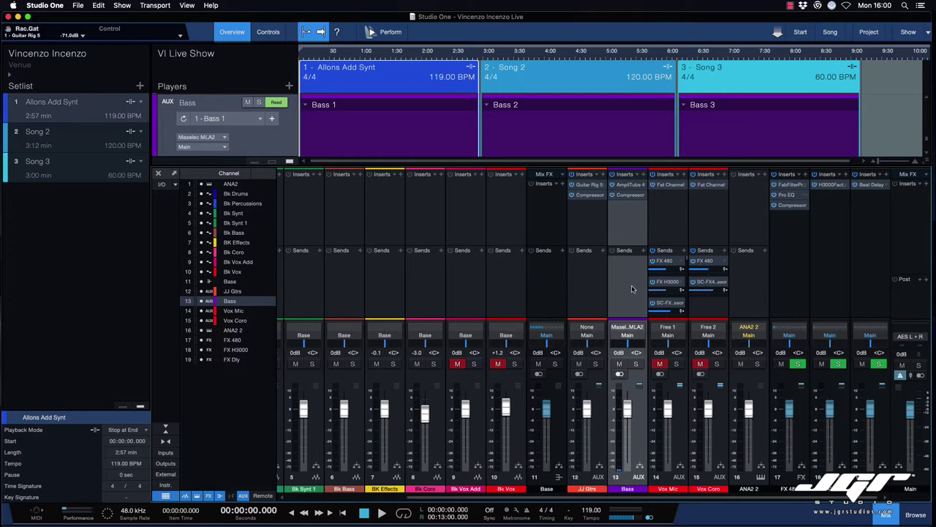
click(630, 185)
drag(621, 223, 496, 119)
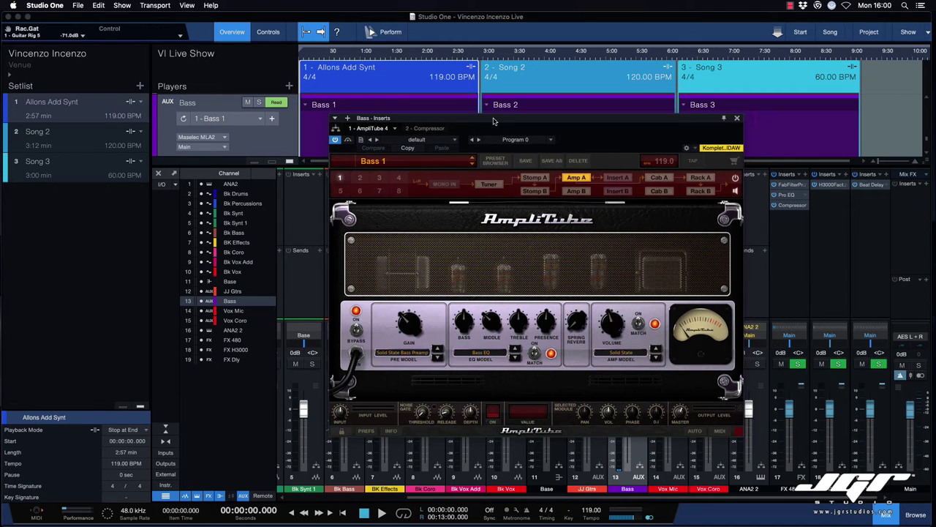
click(737, 118)
Step: Move the playhead between Song 3 and Song 2, ending in Song 3, to check the Bass player's patch changes
click(718, 56)
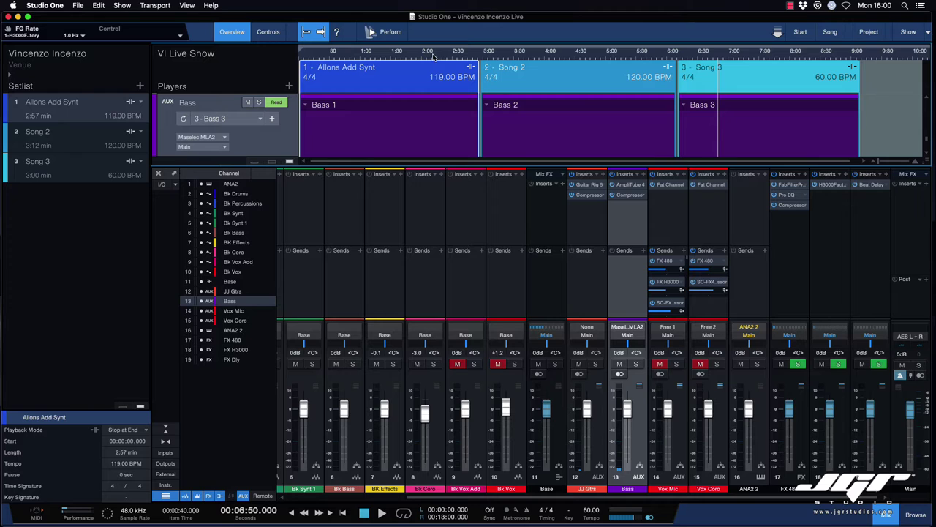
click(588, 56)
click(738, 56)
Step: View the ANA2 instrument editor from the first console channel and close it
click(754, 229)
scroll(747, 221, left, 2)
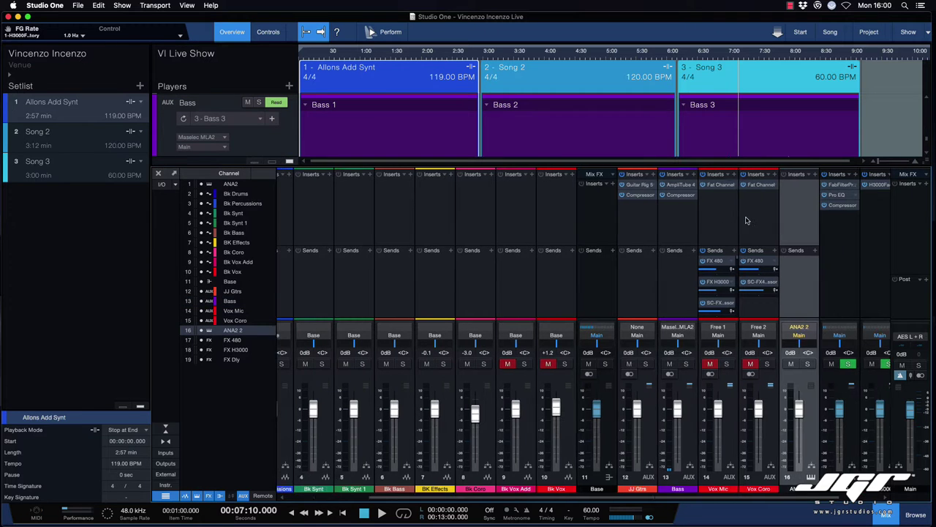
scroll(747, 220, left, 4)
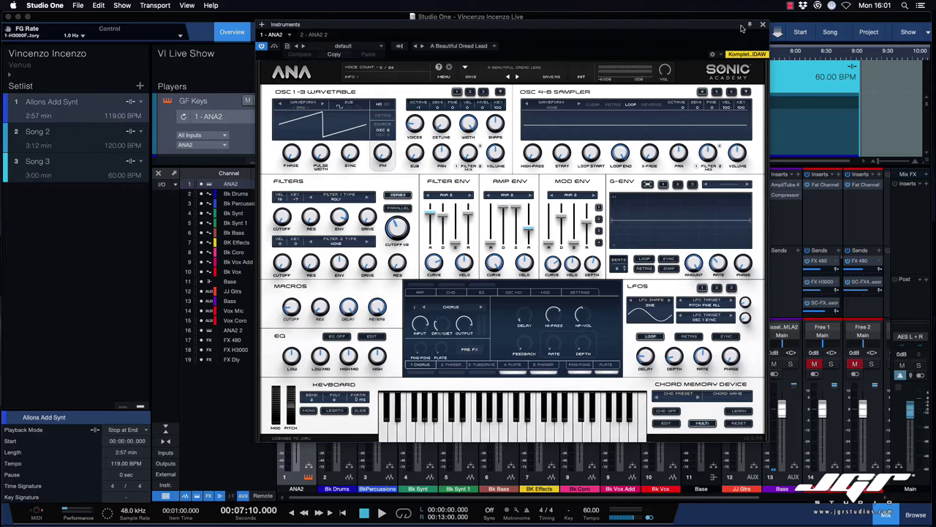
drag(740, 27, 757, 64)
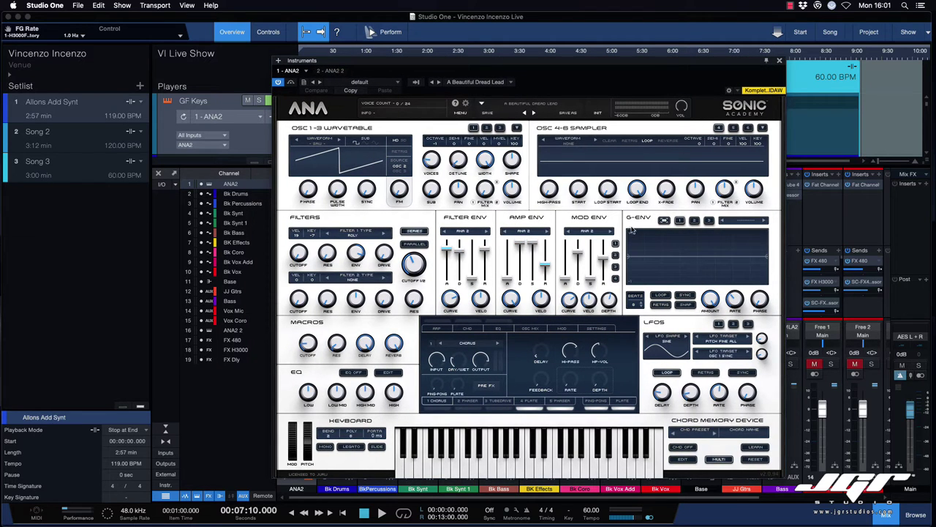
click(779, 63)
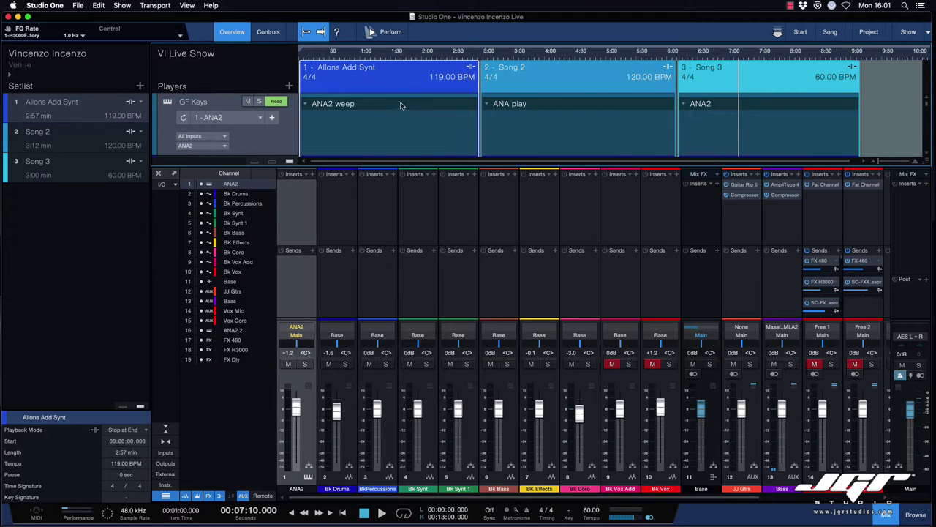
Step: Place the playhead in Allons Add Synt and in Song 2 to compare the GF Keys player's patches
key(KP_Subtract)
key(KP_Subtract)
click(412, 54)
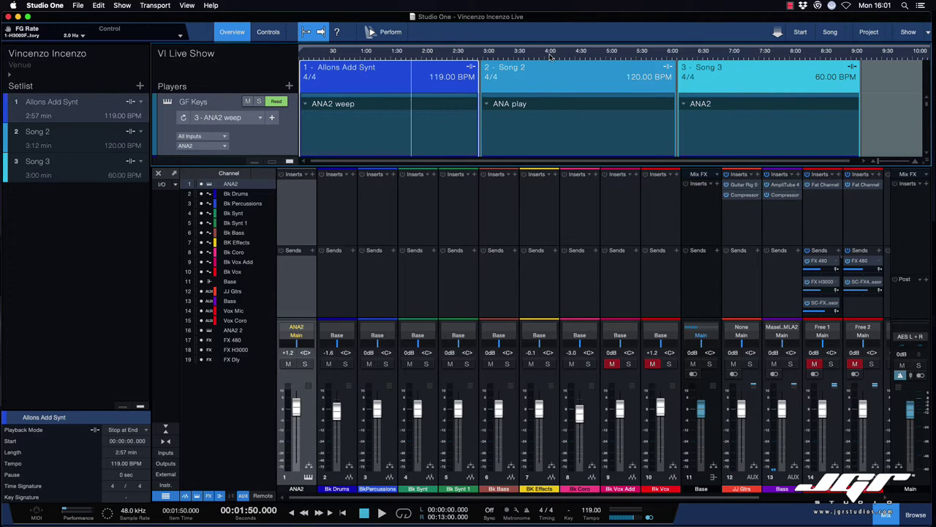
click(553, 55)
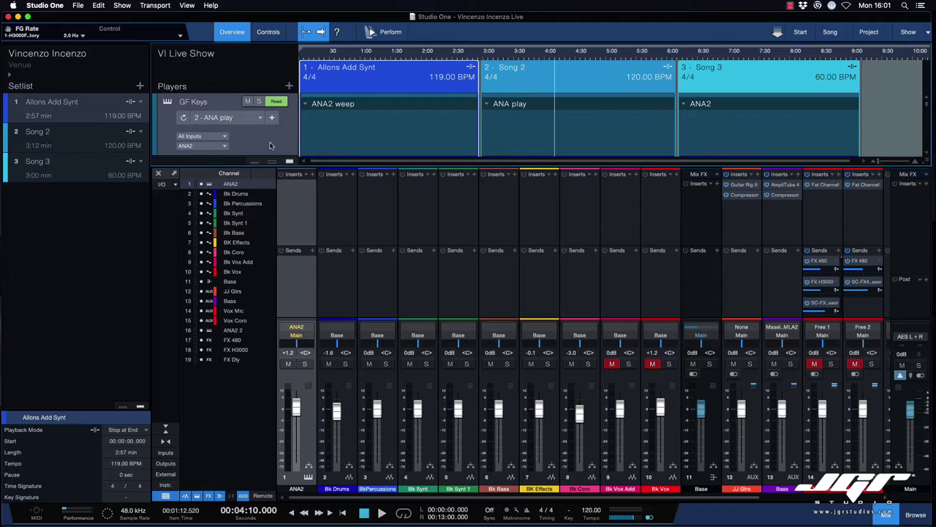
Step: Show the console's instrument list and add a Mai Tai instrument
click(166, 485)
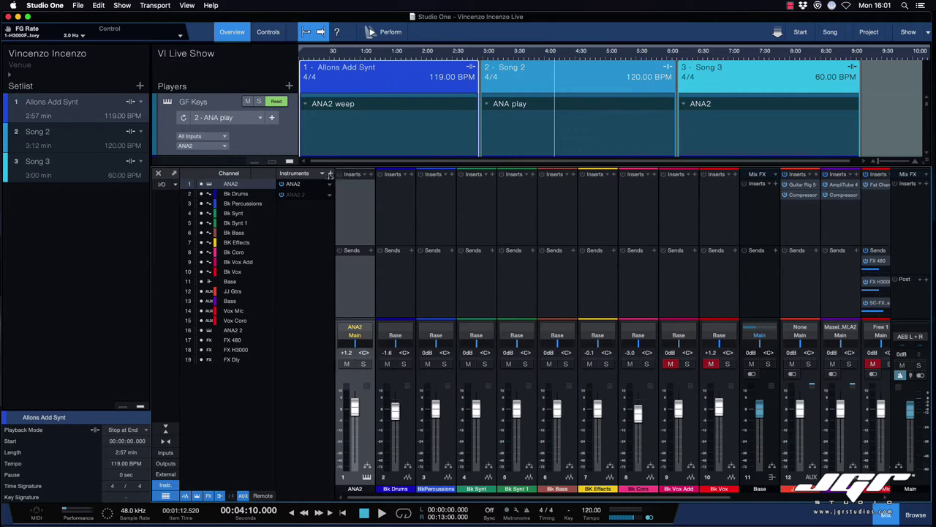
click(329, 174)
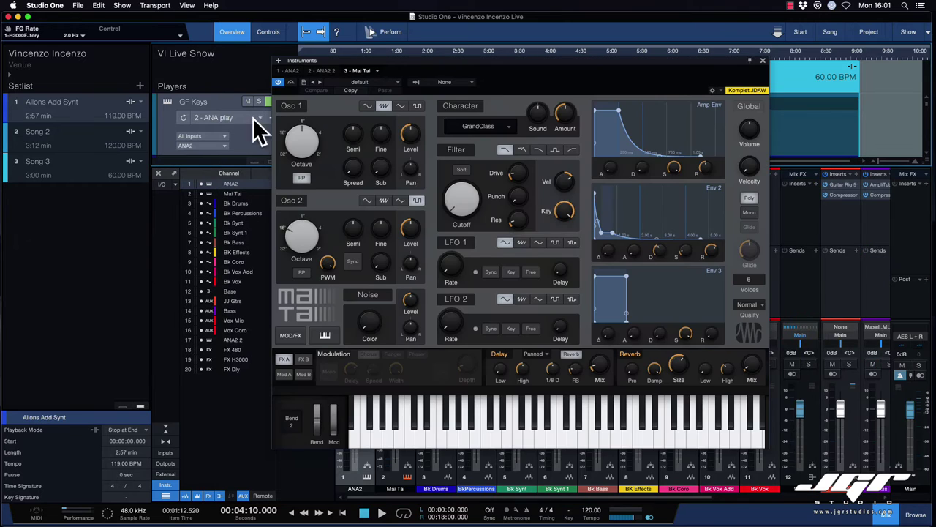
Step: Route the GF Keys player to Mai Tai instead of ANA2 and open the Mai Tai editor
click(178, 102)
click(205, 145)
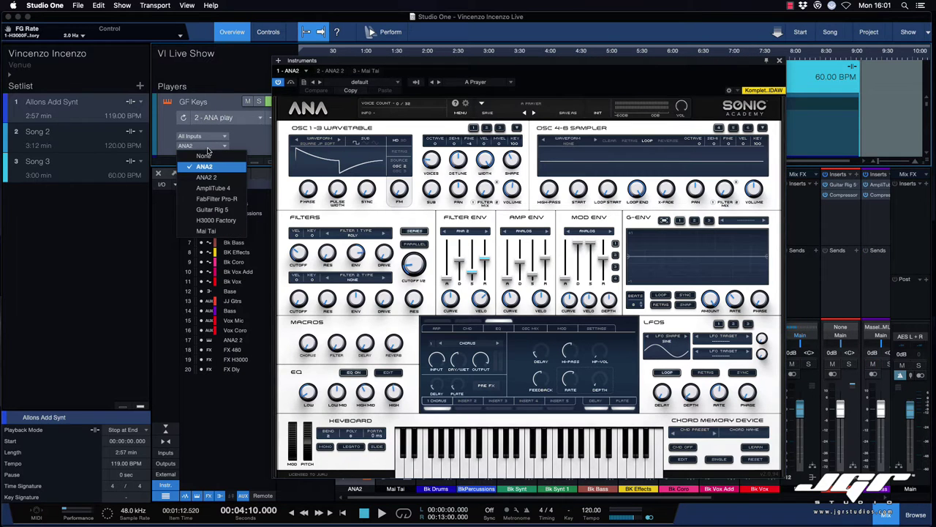
click(206, 230)
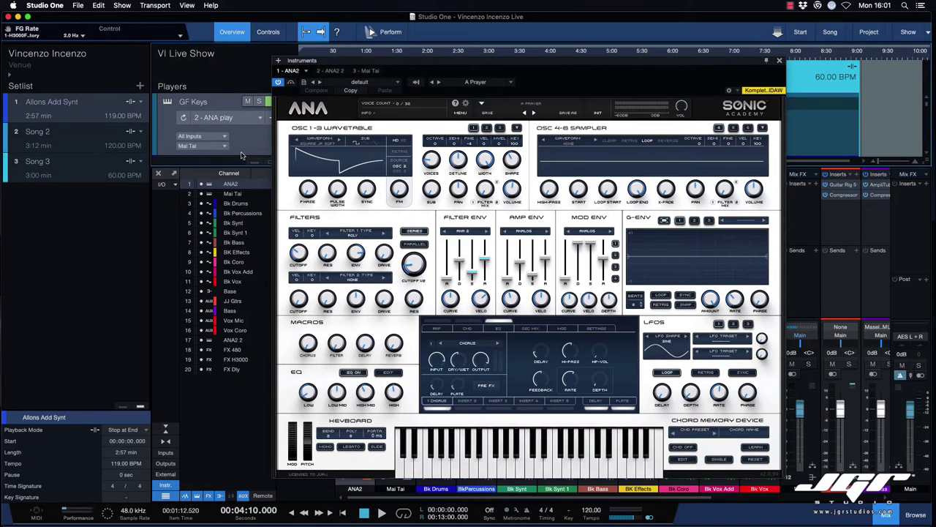
click(167, 101)
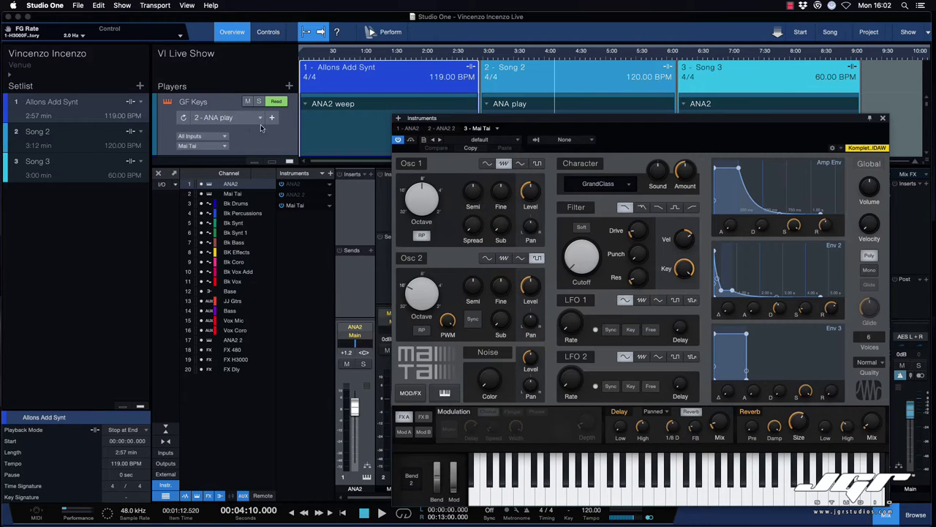
Step: Place the playhead back in Allons Add Synt to check the GF Keys patch and clear away the Mai Tai editor
click(401, 52)
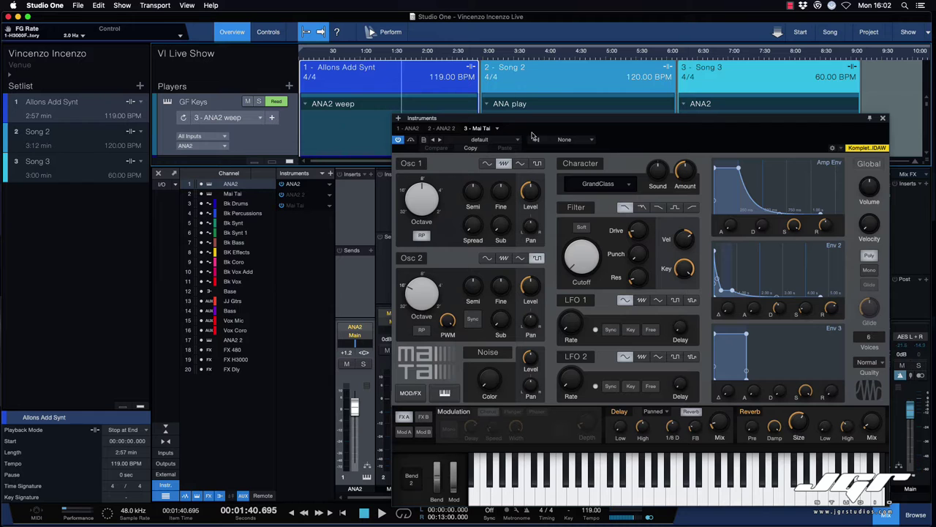
drag(525, 122, 346, 86)
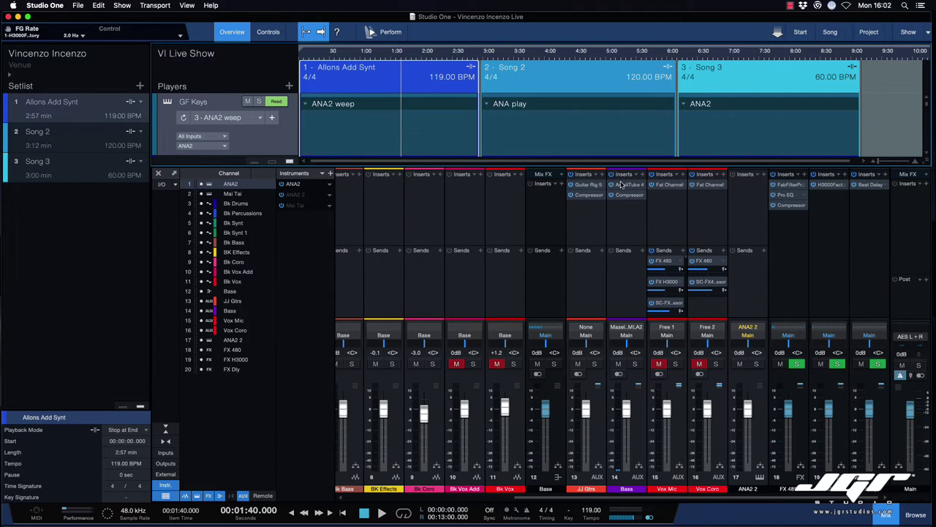
Step: Select the Vox Mic channel, view its Fat Channel insert and close the plug-in window
scroll(518, 143, down, 5)
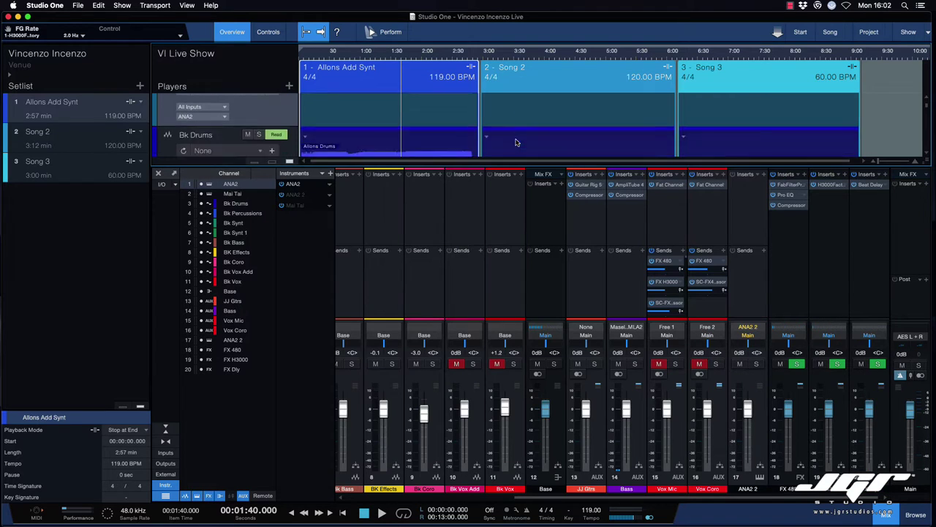
scroll(516, 143, down, 5)
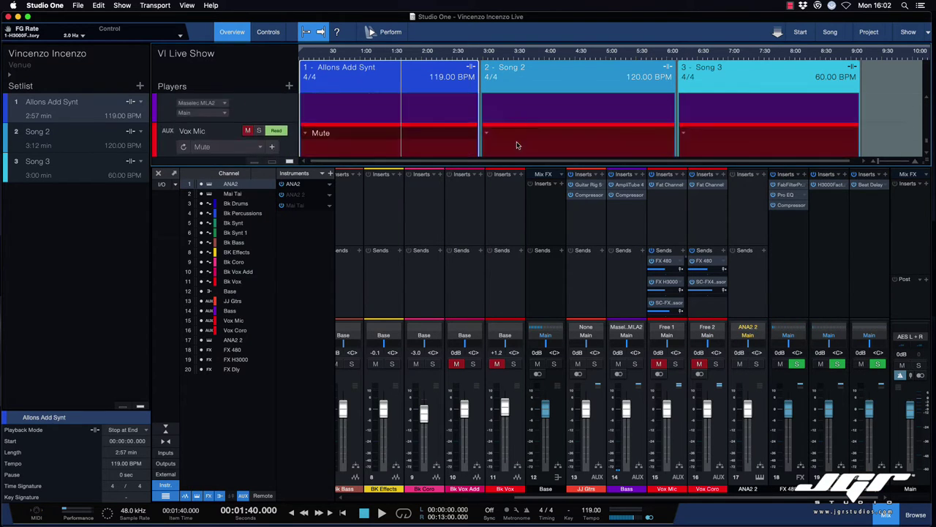
scroll(517, 144, down, 3)
click(682, 223)
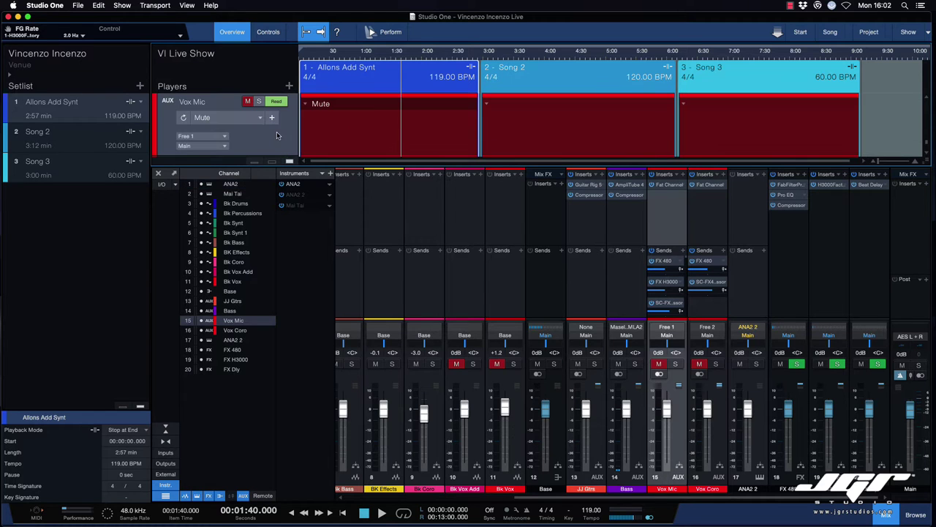
click(666, 185)
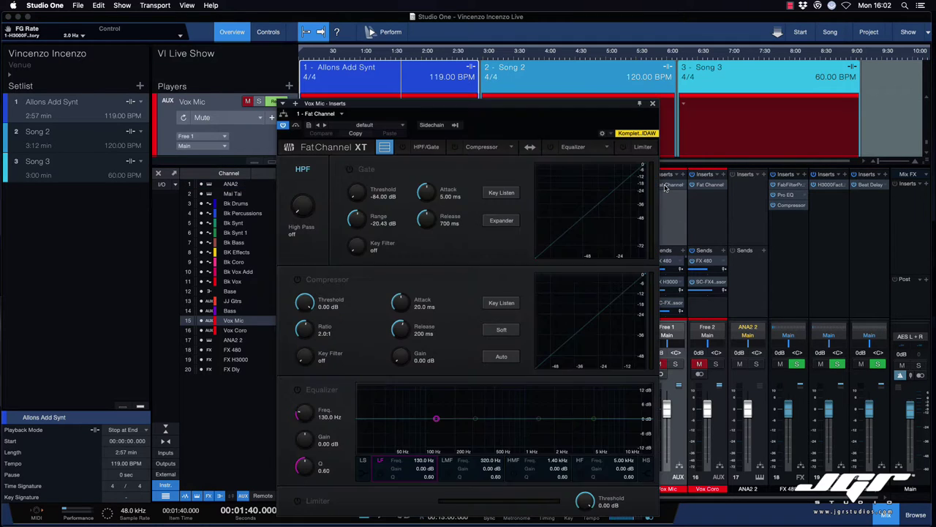
drag(494, 105, 524, 66)
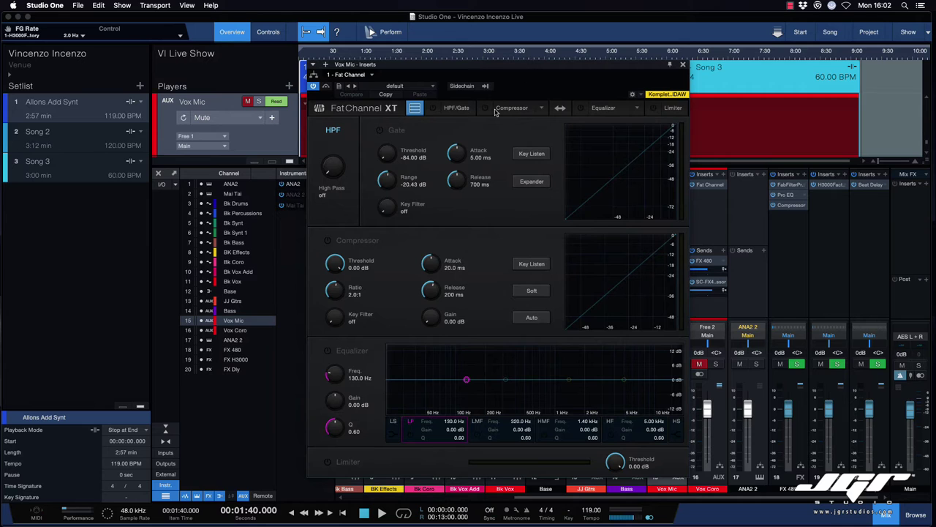
click(683, 66)
Step: Select the ANA2 channel and look over the console's channels through to the FX channels
scroll(708, 199, left, 3)
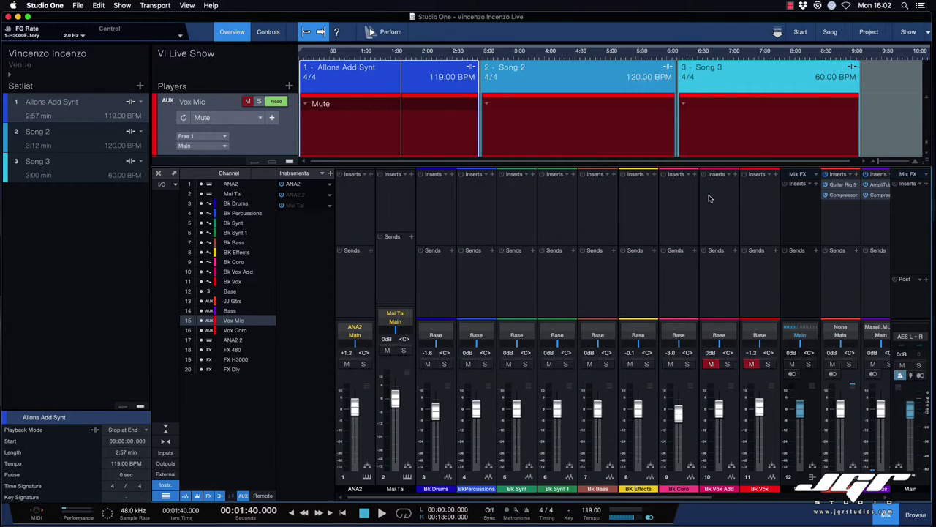
click(354, 242)
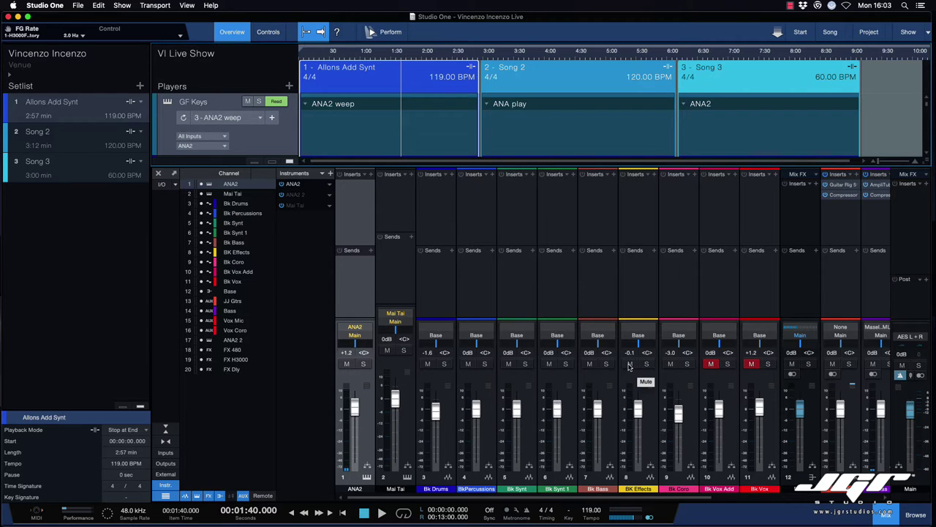
scroll(557, 299, right, 5)
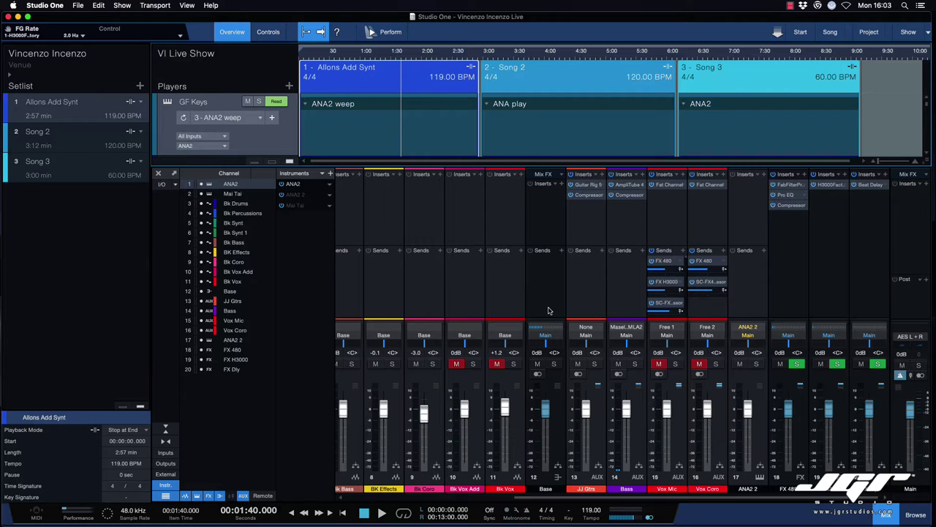
Step: View the playback mode options of Allons Add Synt in the setlist without changing the mode
click(534, 86)
click(448, 86)
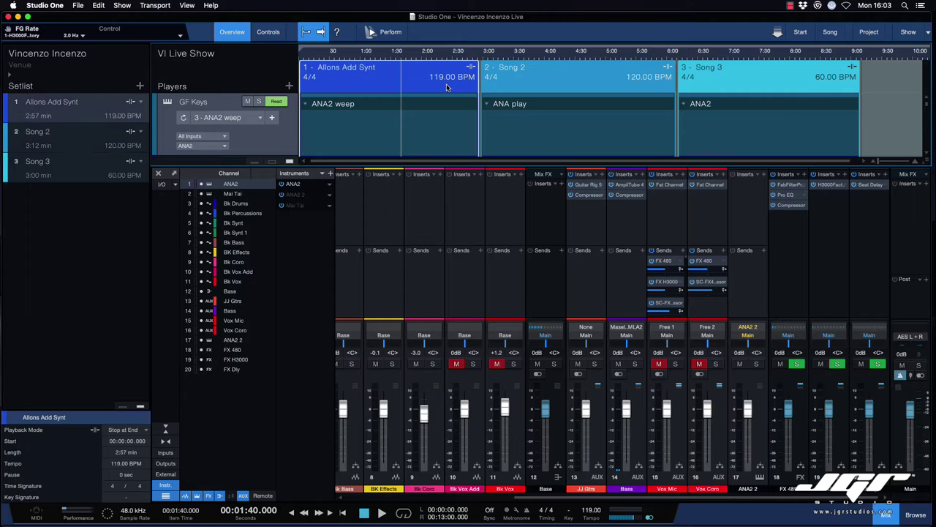
click(133, 103)
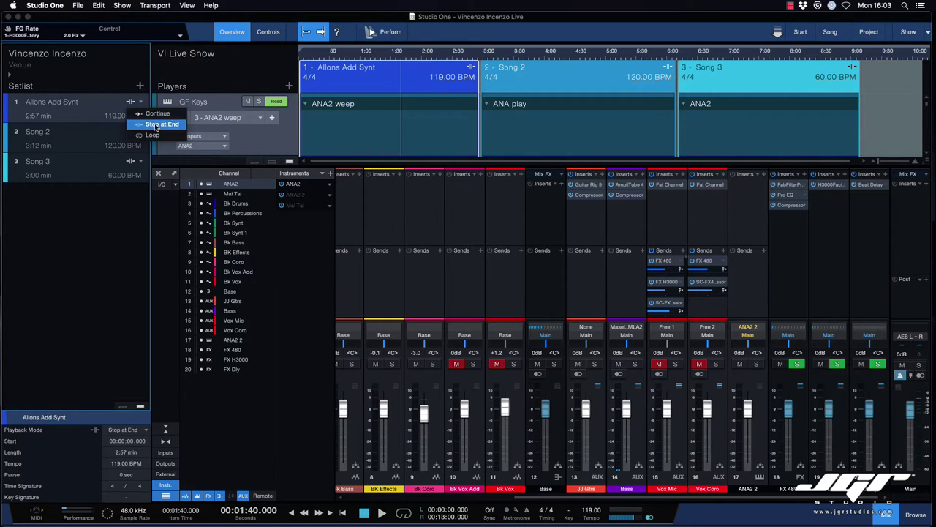
click(102, 107)
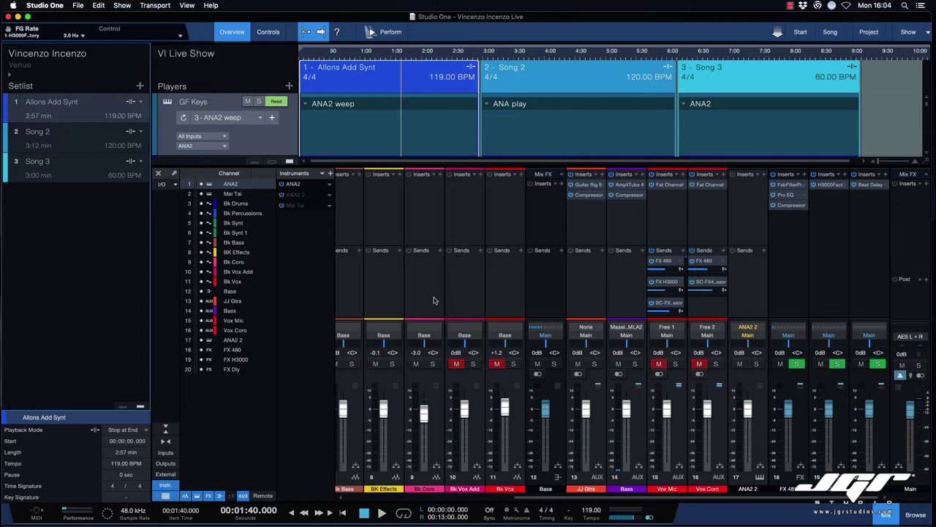
Step: Open the show's audio I/O setup, examine the input routing and close it without changes
scroll(368, 415, left, 5)
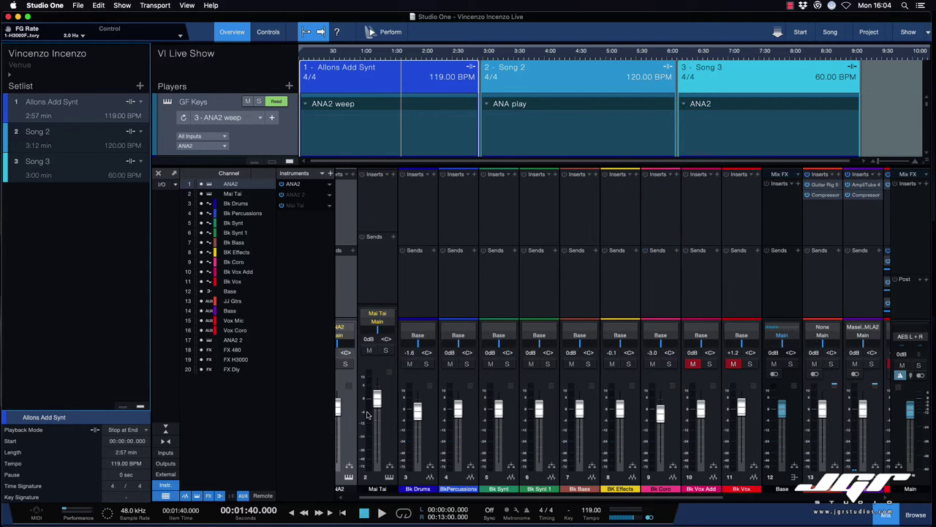
scroll(368, 414, left, 1)
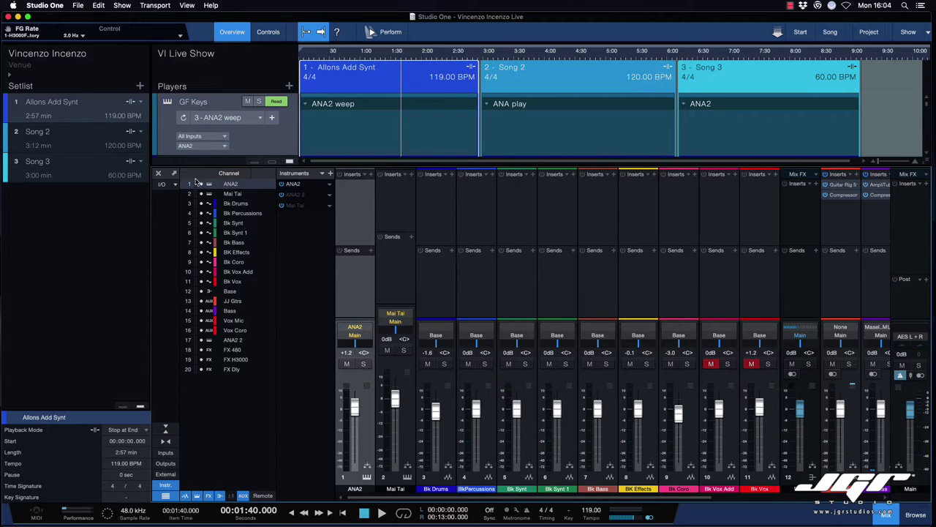
click(49, 5)
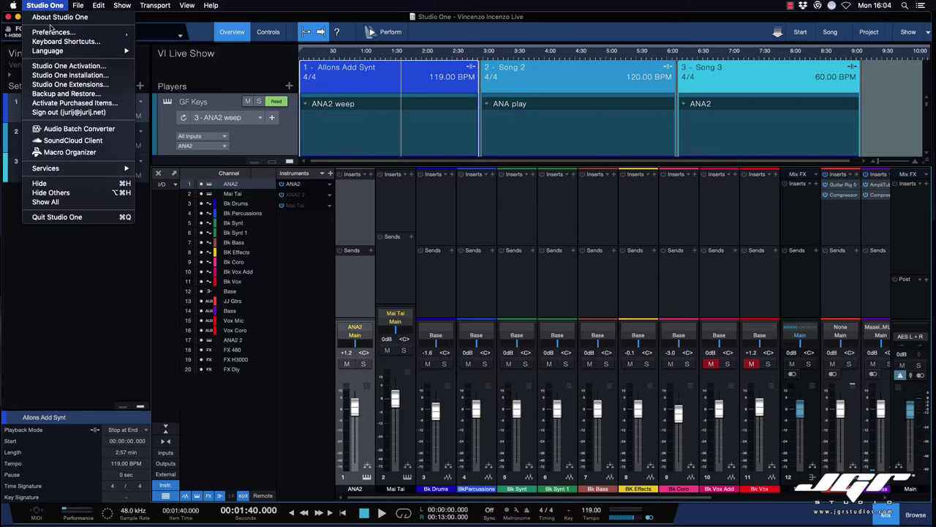
click(45, 4)
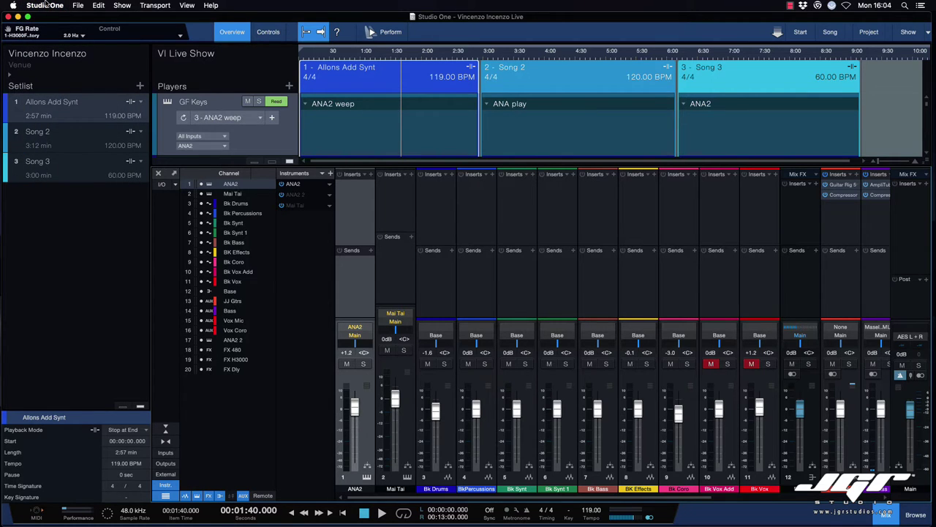
click(162, 185)
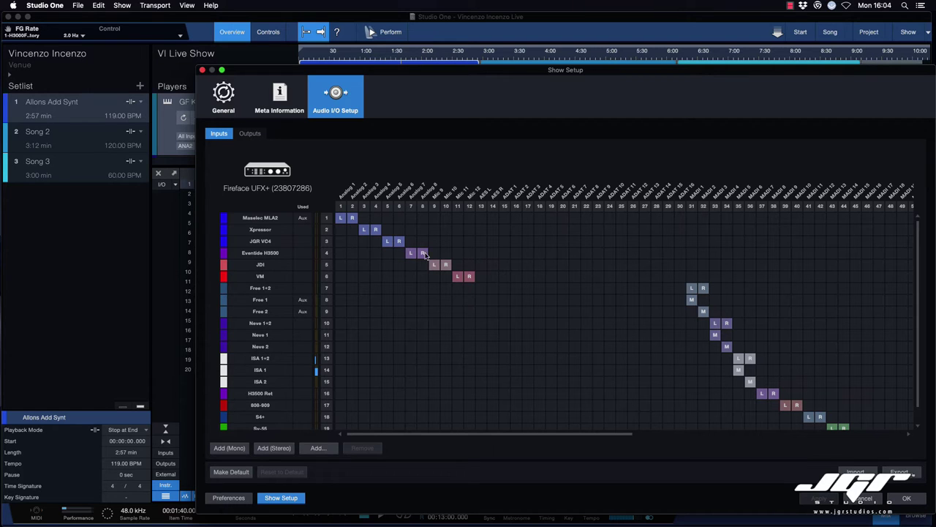
click(875, 498)
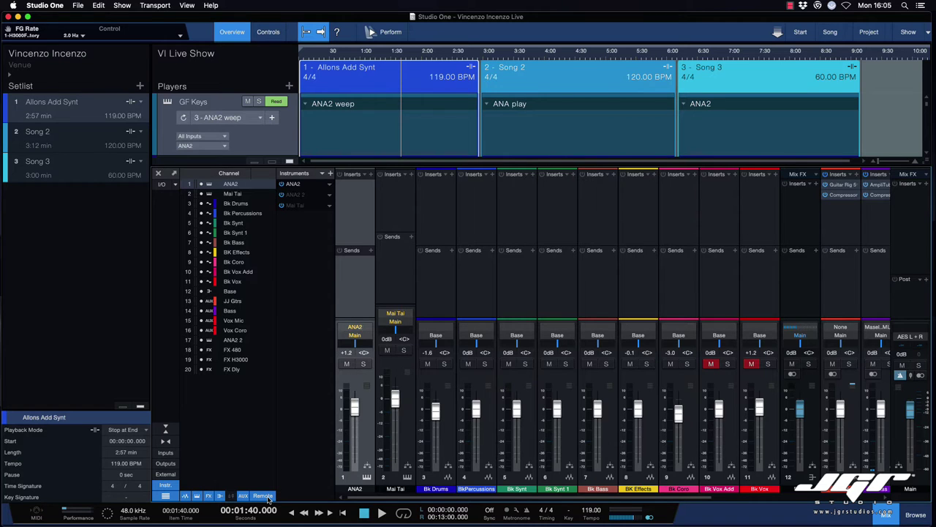
Step: Switch off the console's Remote option and view the Mix FX choices of the Main output without choosing one
click(268, 497)
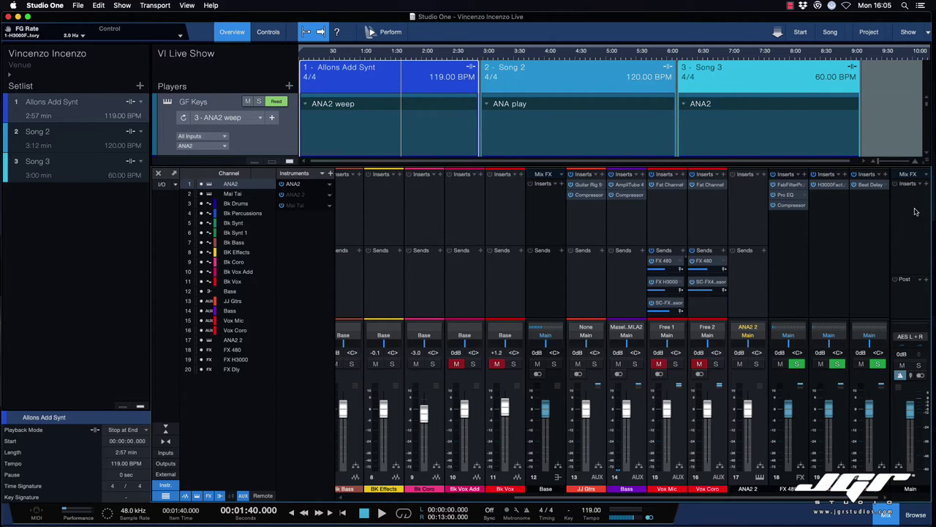
click(914, 211)
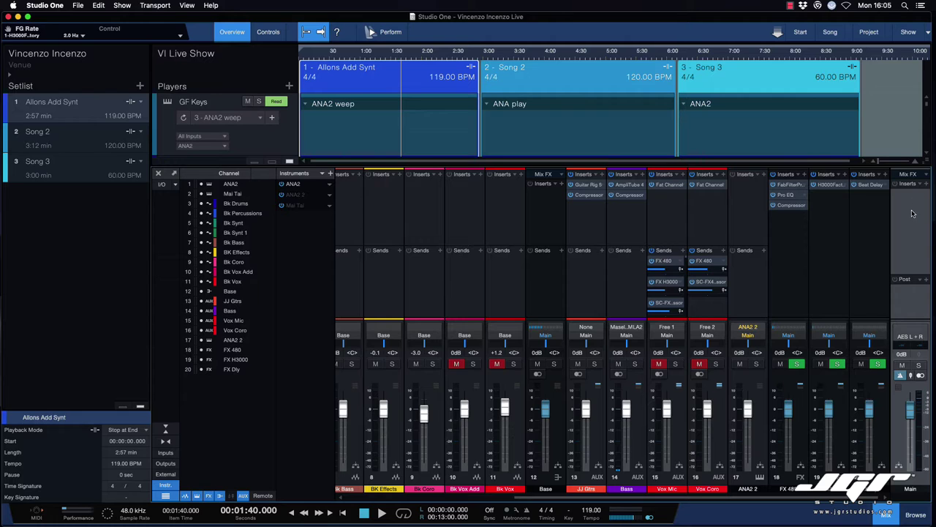
click(925, 176)
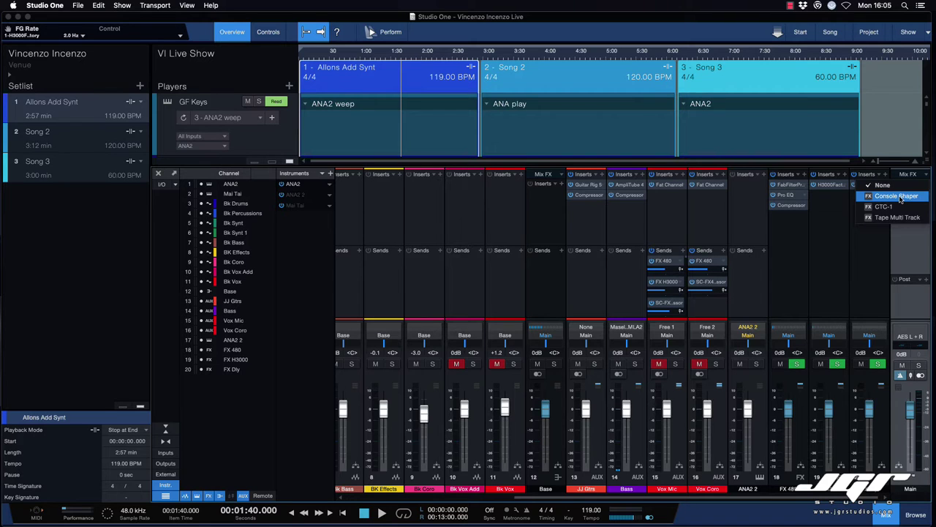
click(907, 240)
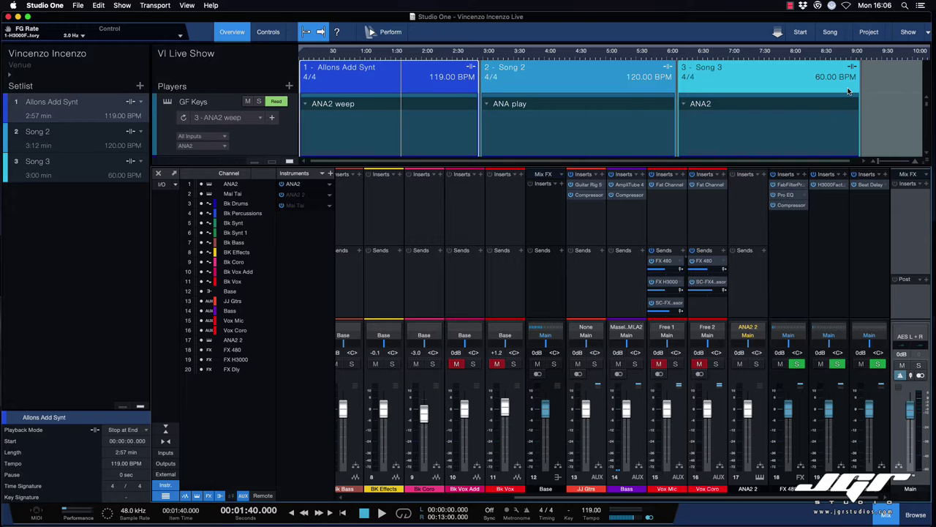
Step: View the start page and return to the live show
click(801, 32)
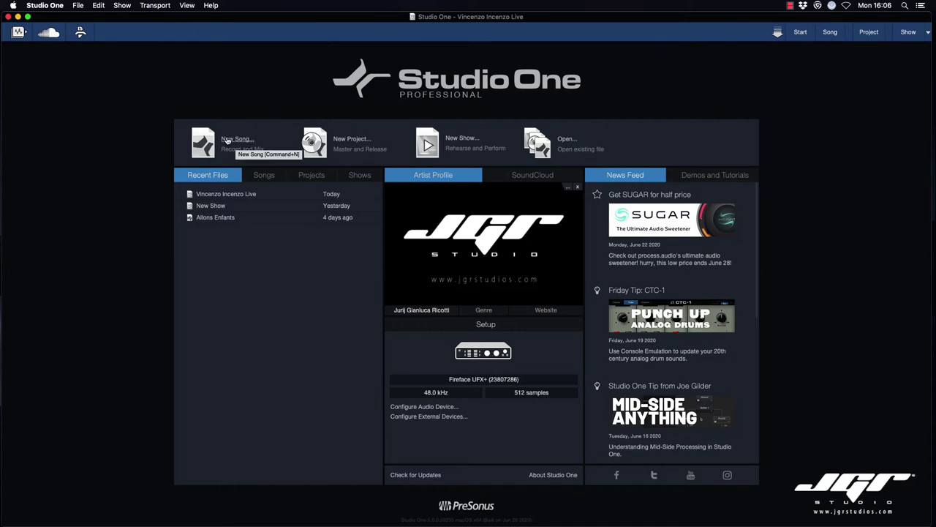
click(907, 32)
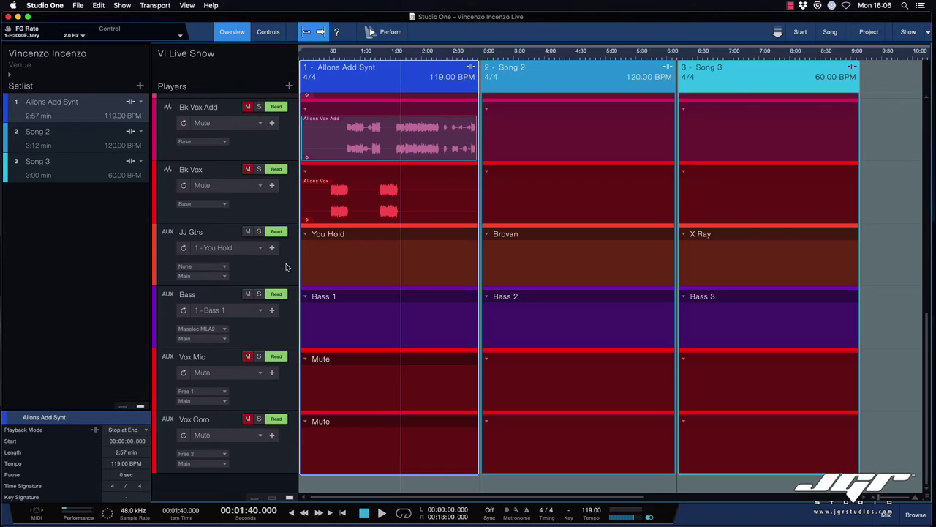
Step: Select the JJ Gtrs player and view its available outputs and inputs without changing the routing
click(287, 265)
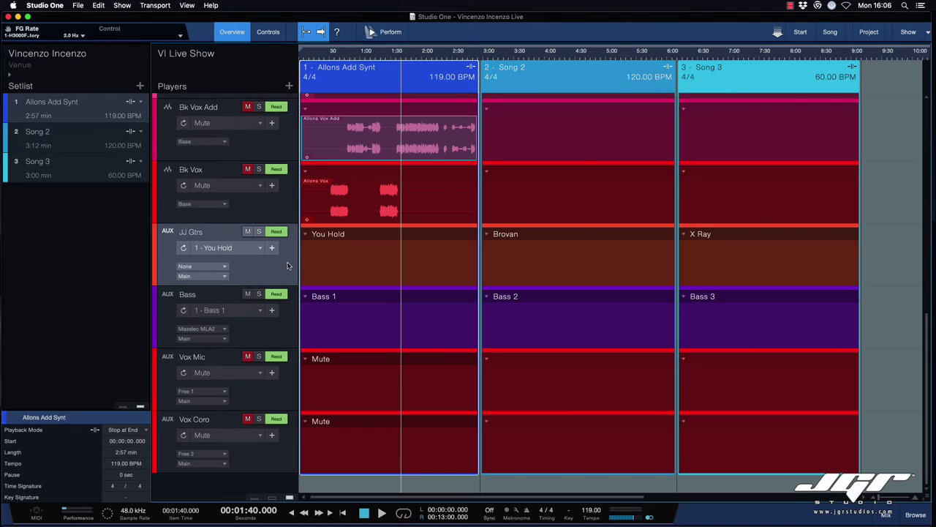
click(221, 276)
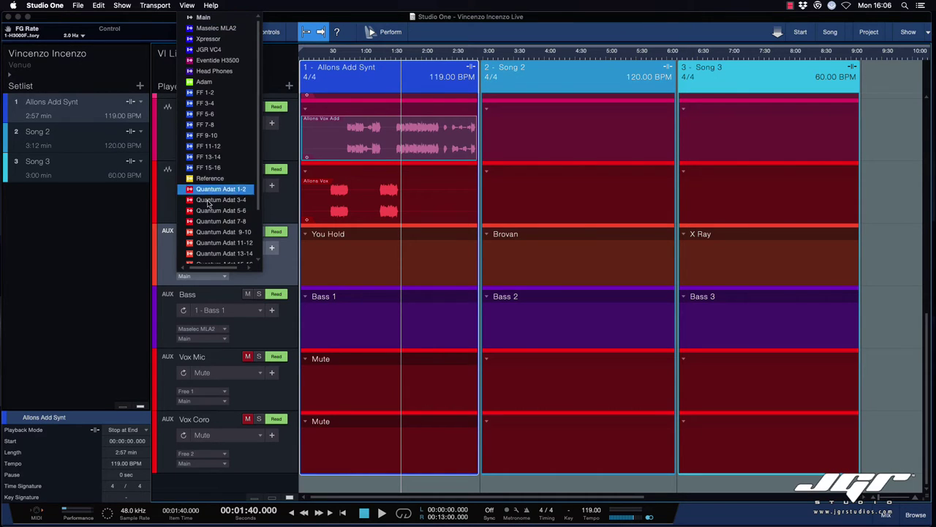
click(274, 276)
click(224, 268)
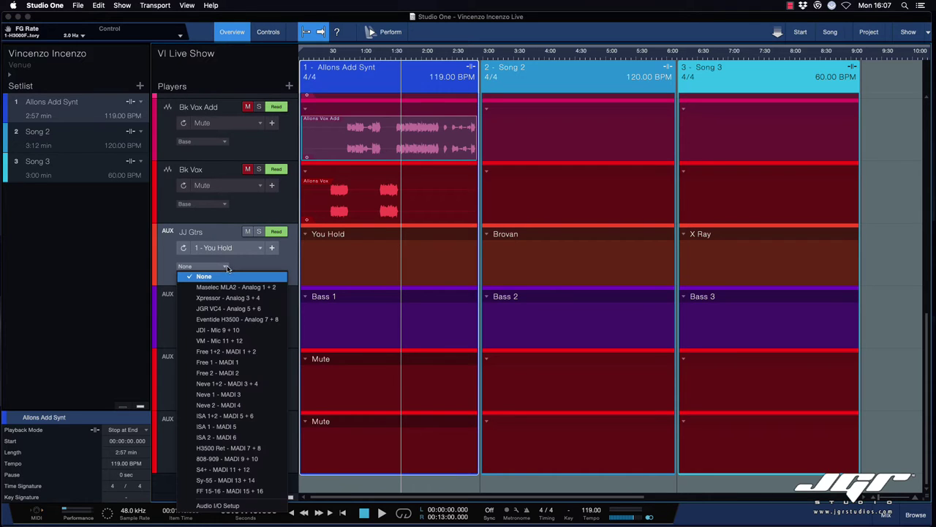
click(260, 263)
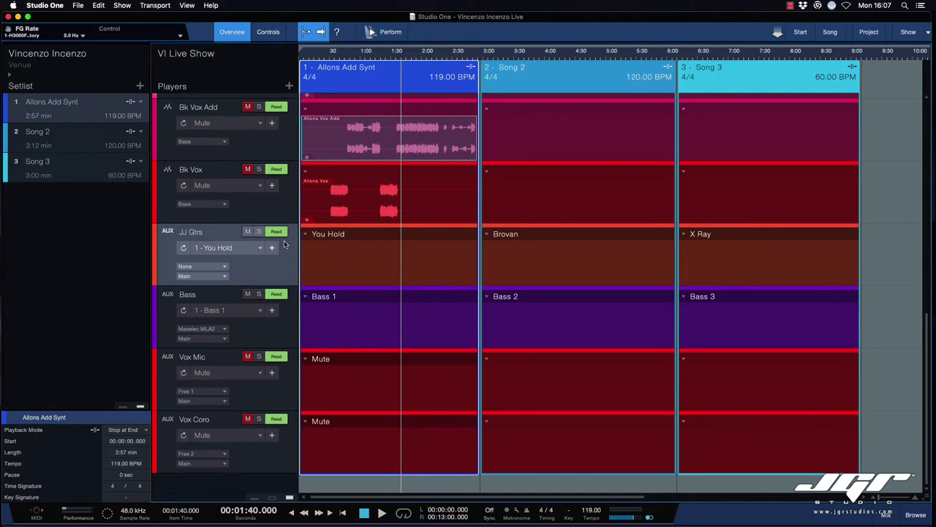
Step: Open the GF Keys player's ANA2 editor and place the playhead in Song 2 and Song 3 to compare the patches
scroll(512, 253, up, 1)
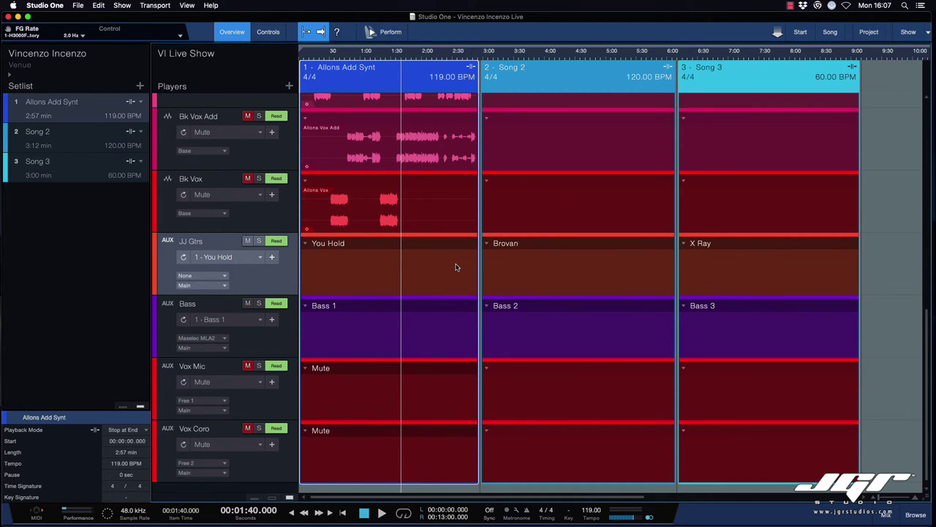
scroll(460, 262, up, 5)
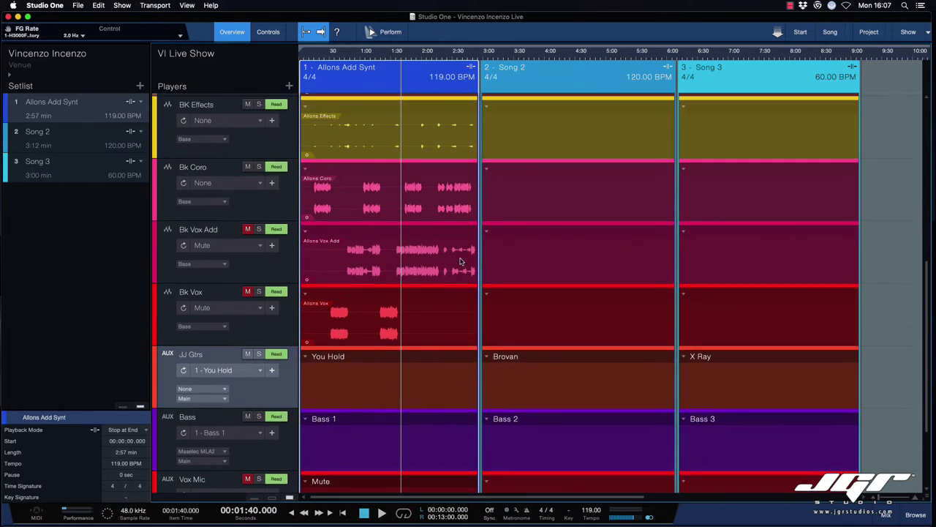
scroll(459, 262, up, 3)
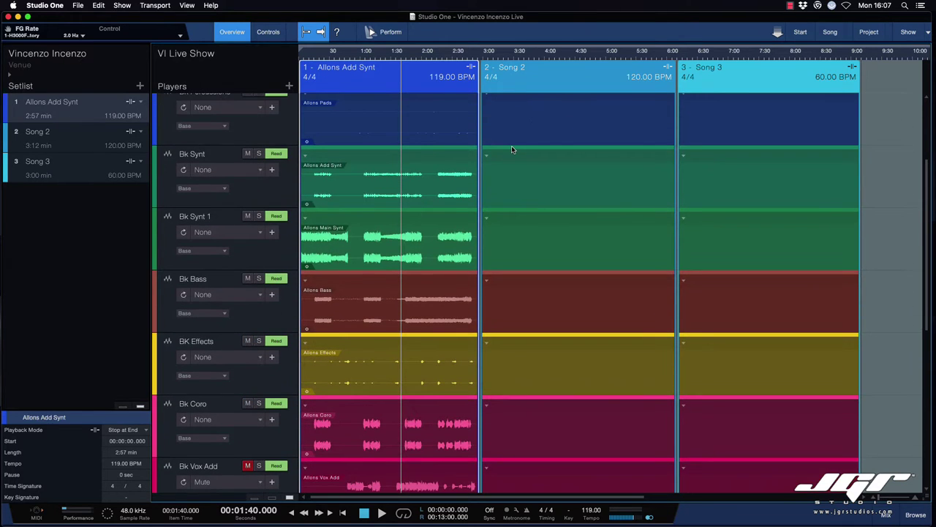
scroll(420, 141, up, 3)
click(167, 103)
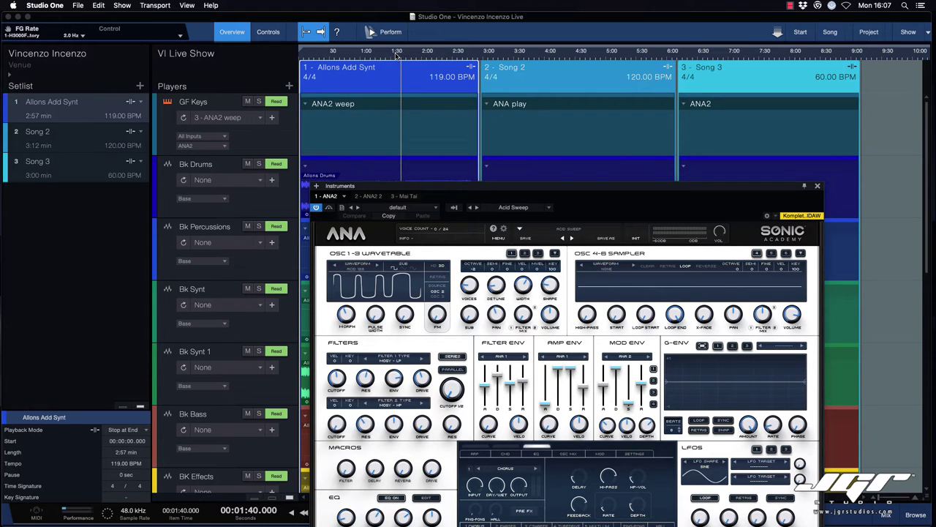
click(510, 62)
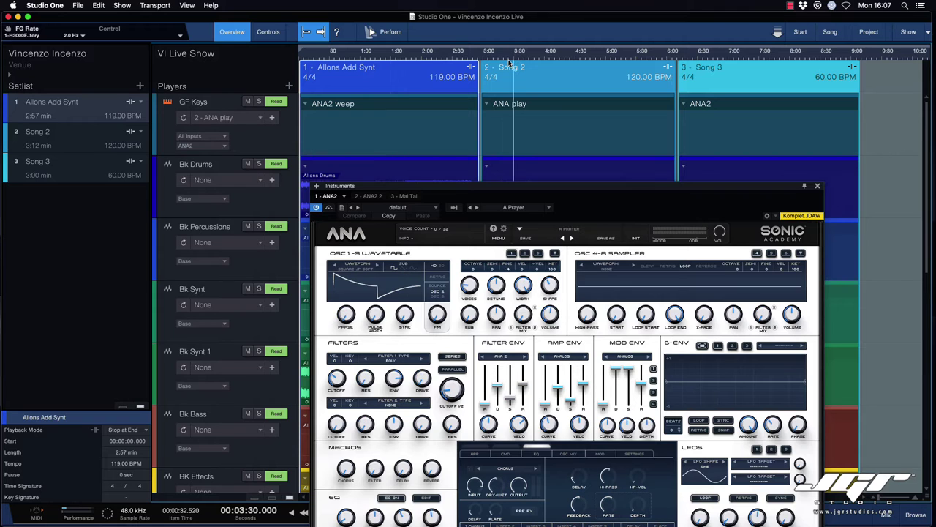
click(755, 57)
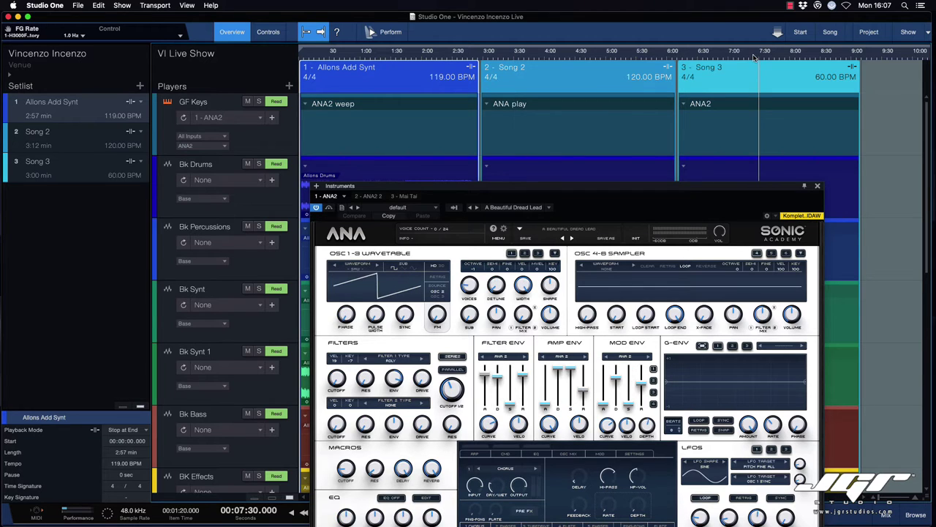
Step: Close the ANA2 editor and, from the console, open Guitar Rig 5 on JJ Gtrs and AmpliTube 4 on Bass
click(819, 188)
key(F3)
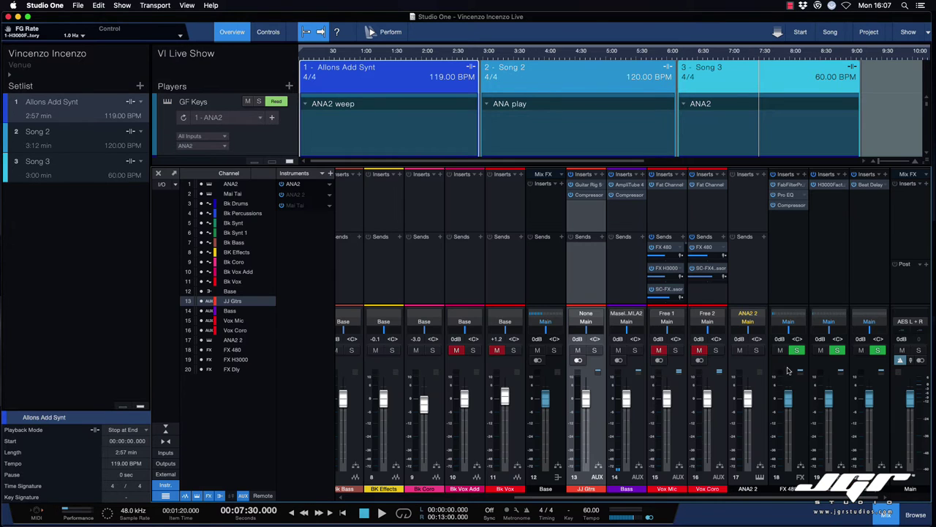
click(586, 187)
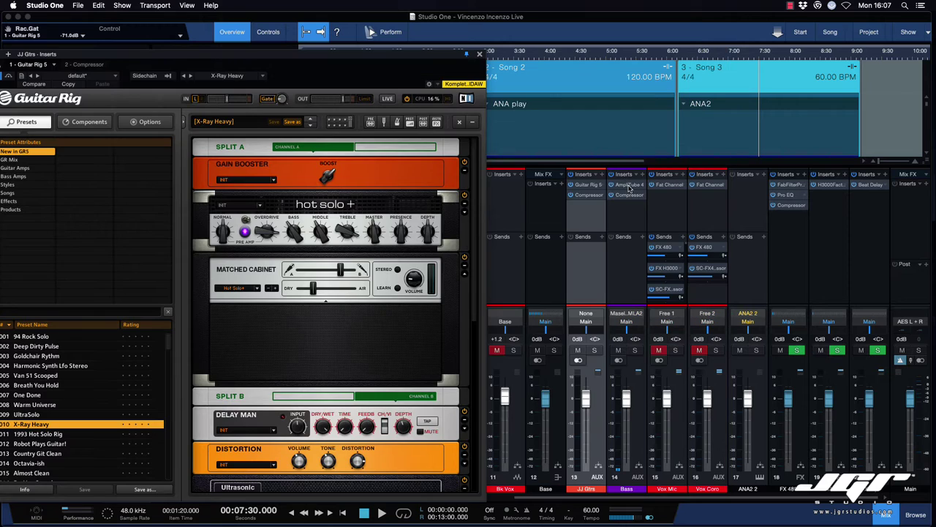
click(628, 189)
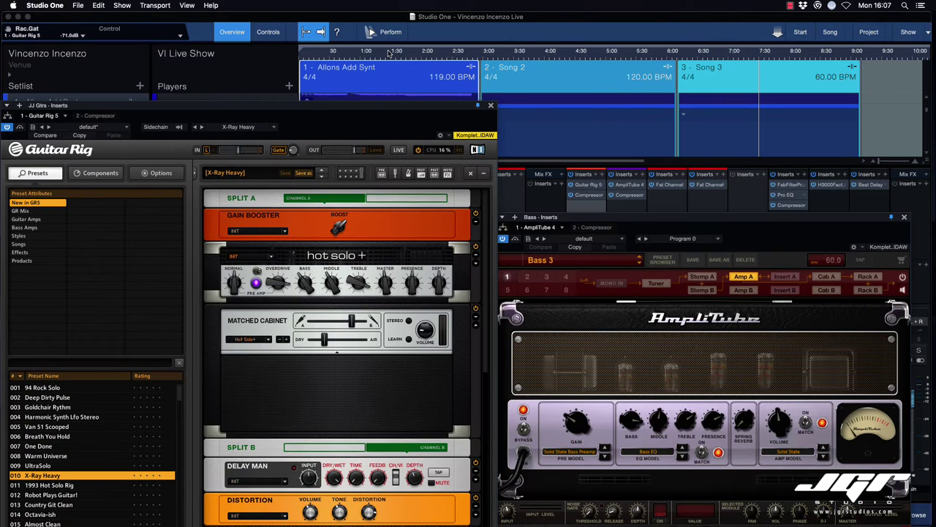
Step: Place the playhead in Allons Add Synt, Song 2 and Song 3 to compare the guitar and bass plug-in patches
click(389, 53)
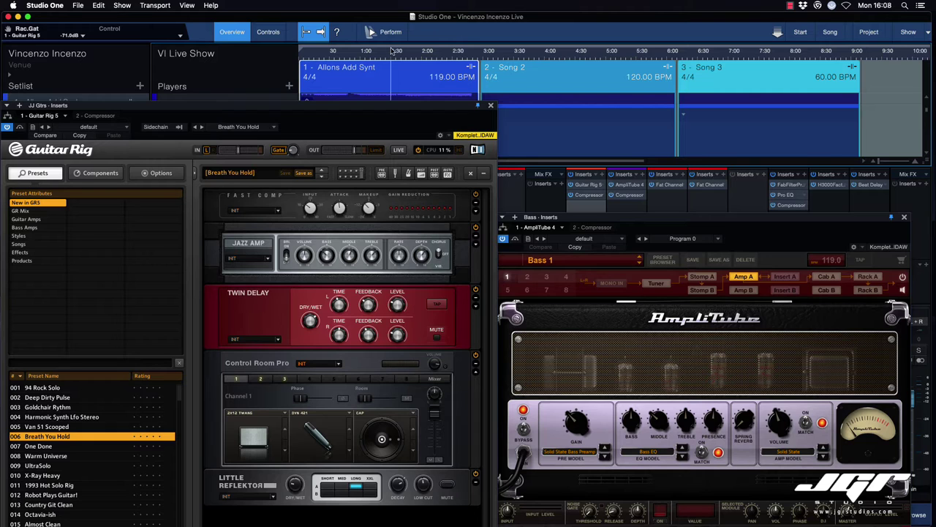
click(537, 53)
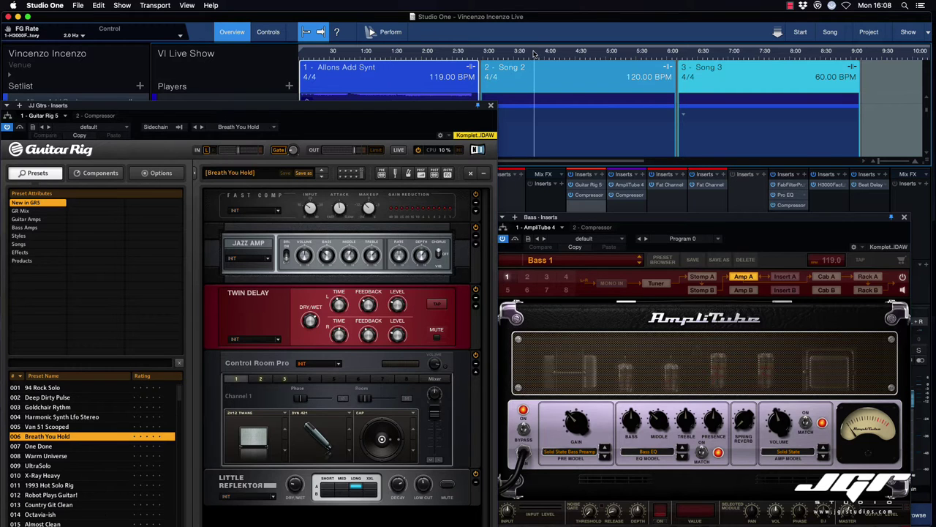
click(749, 56)
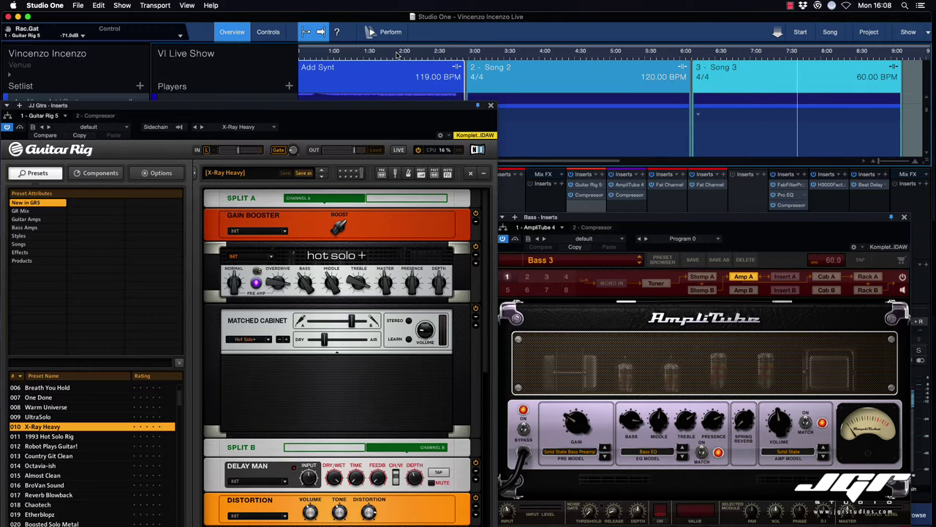
click(398, 55)
click(551, 56)
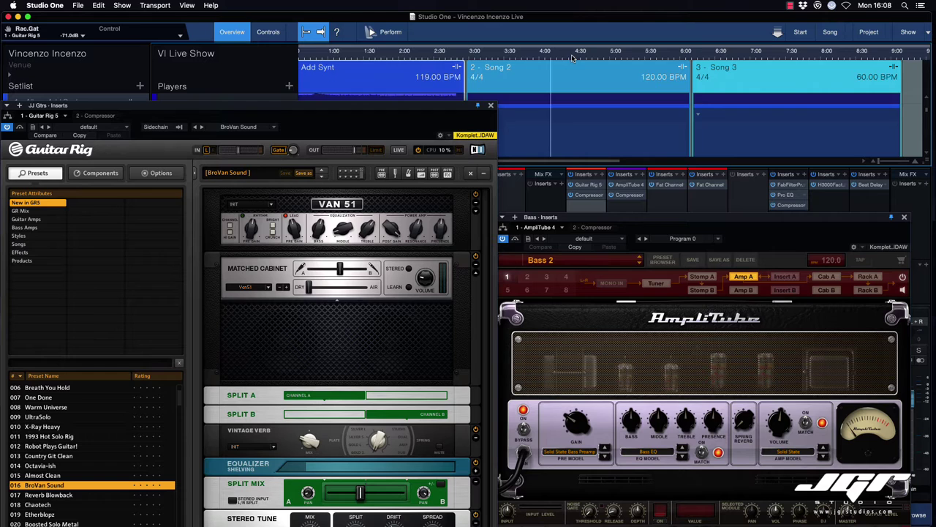
click(753, 55)
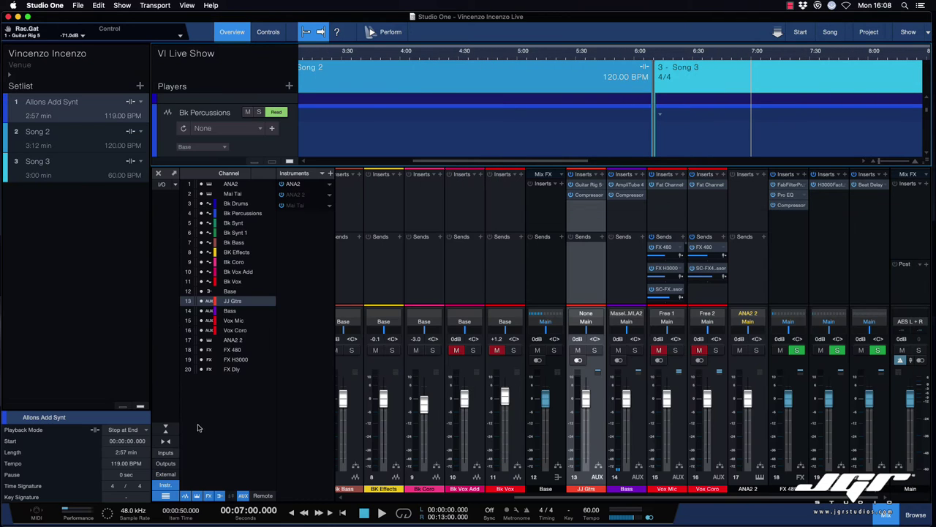
Step: Check the Performance Monitor, close it and look over the console channels
click(85, 510)
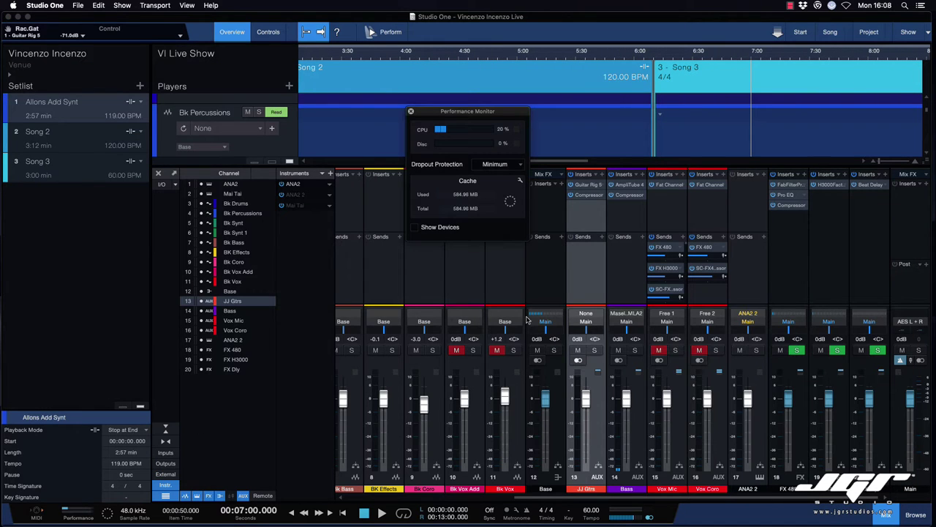
click(412, 112)
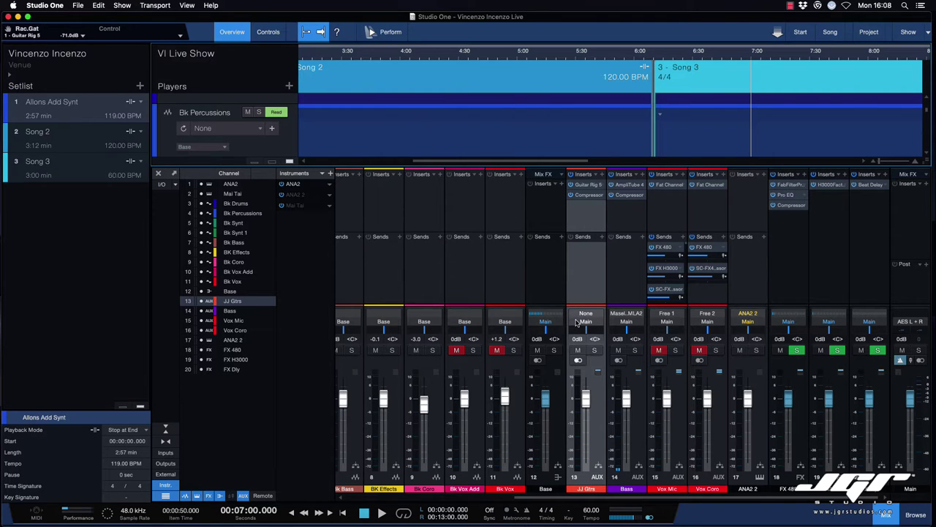
scroll(575, 323, left, 6)
scroll(576, 323, right, 6)
Step: Hide the console and review the remaining players and the show's knob, fader and button assignments
click(889, 517)
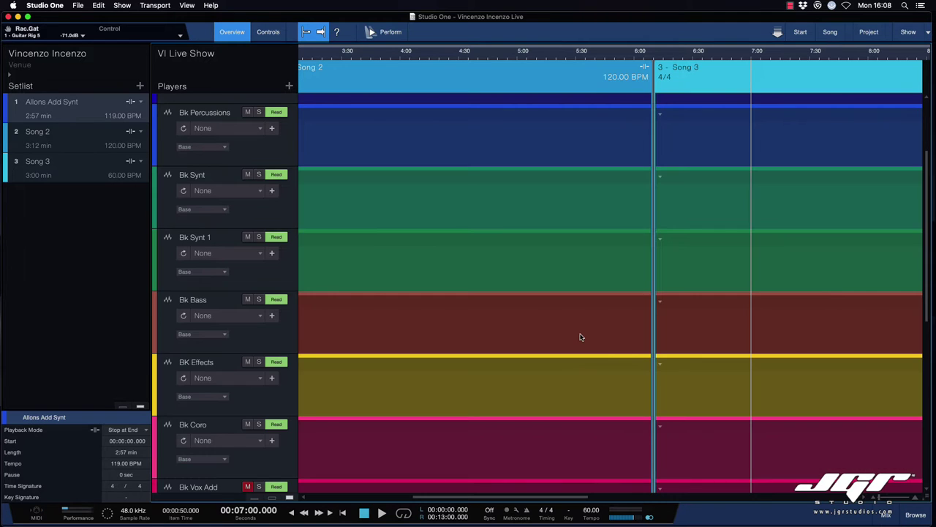
scroll(429, 260, down, 10)
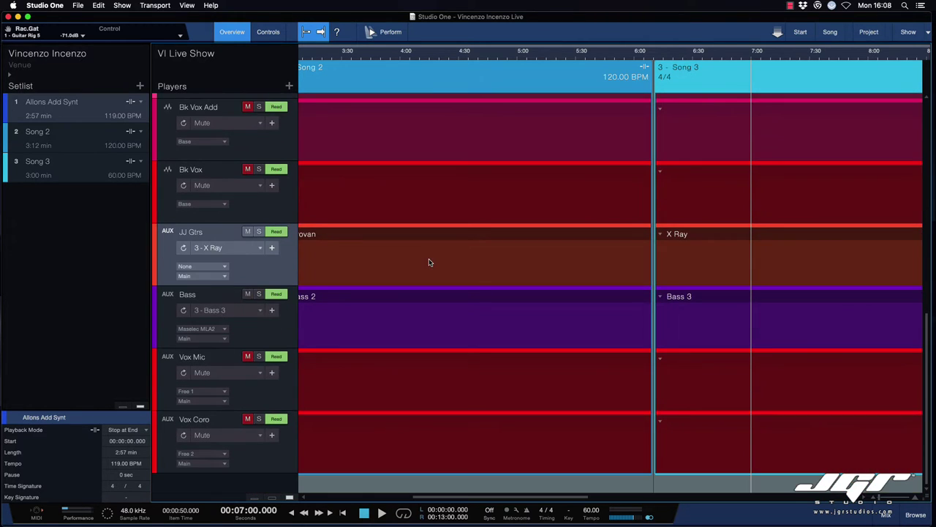
click(267, 34)
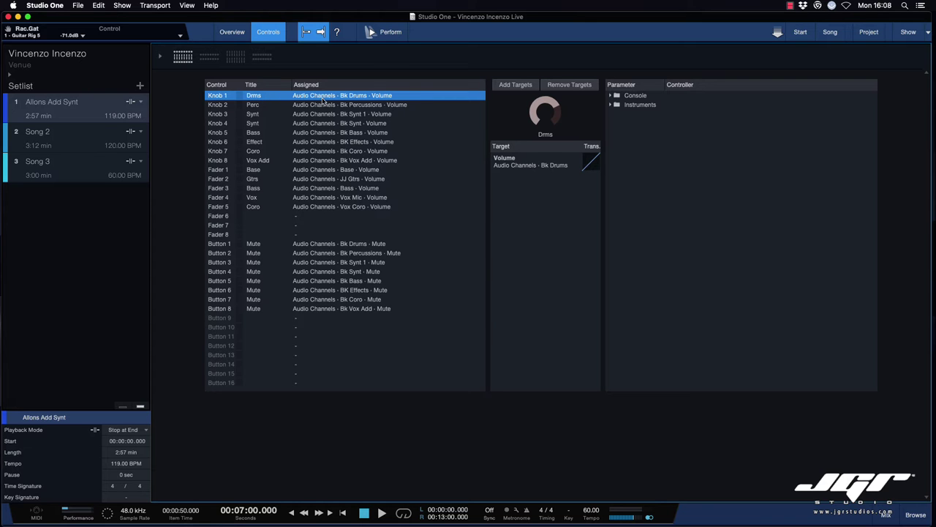
Step: In the performance view, select Allons Add Synt, examine the JJ Gtrs and Bass patches, and leave the view
click(388, 33)
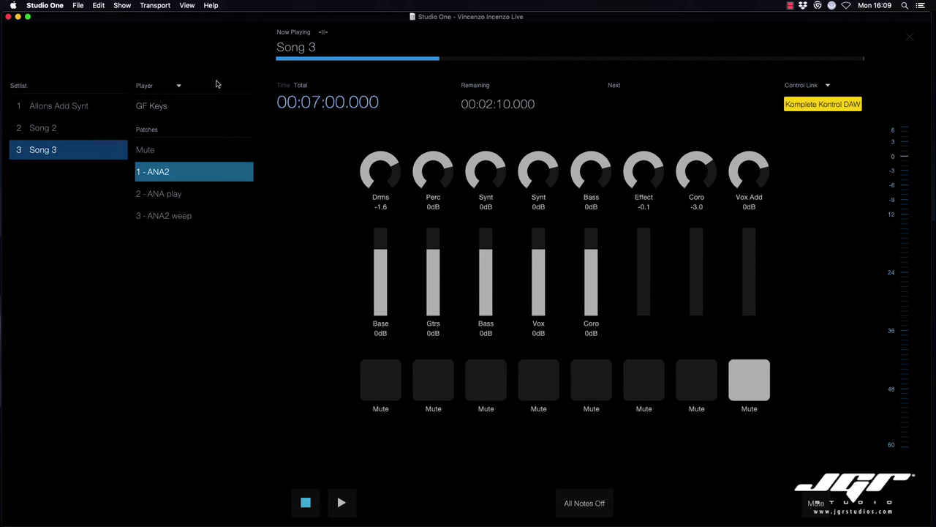
click(54, 108)
click(180, 88)
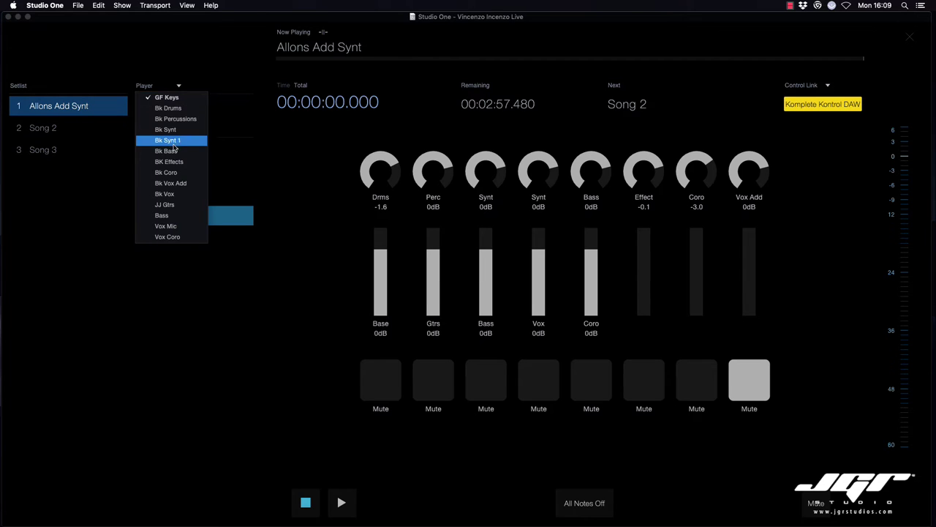
click(167, 204)
click(179, 86)
click(180, 217)
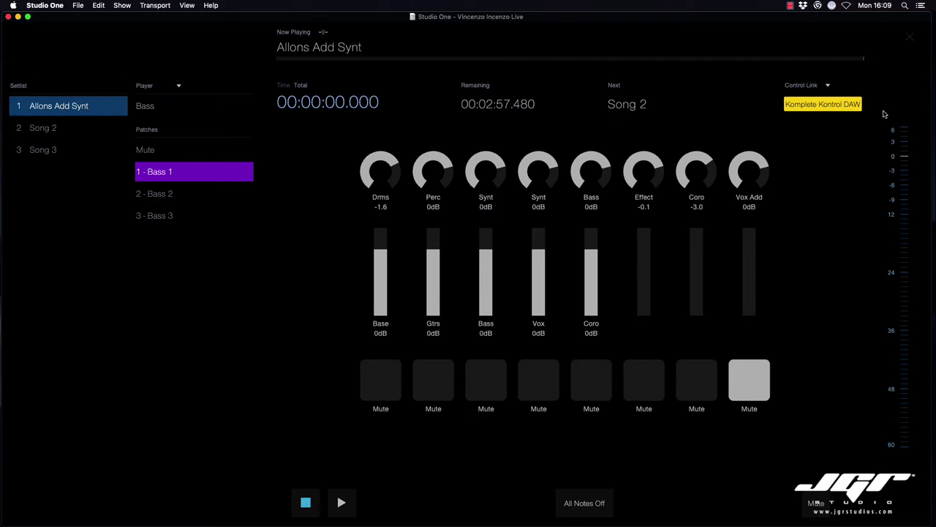
click(909, 36)
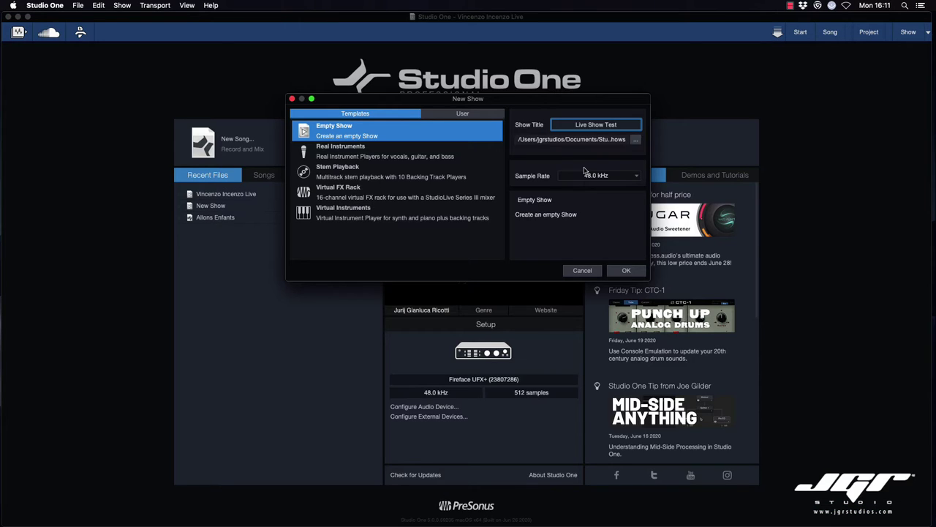
Step: Compare the Real Instruments, Stem Playback and Virtual FX Rack templates, and create the Live Show Test show from Empty Show
click(370, 159)
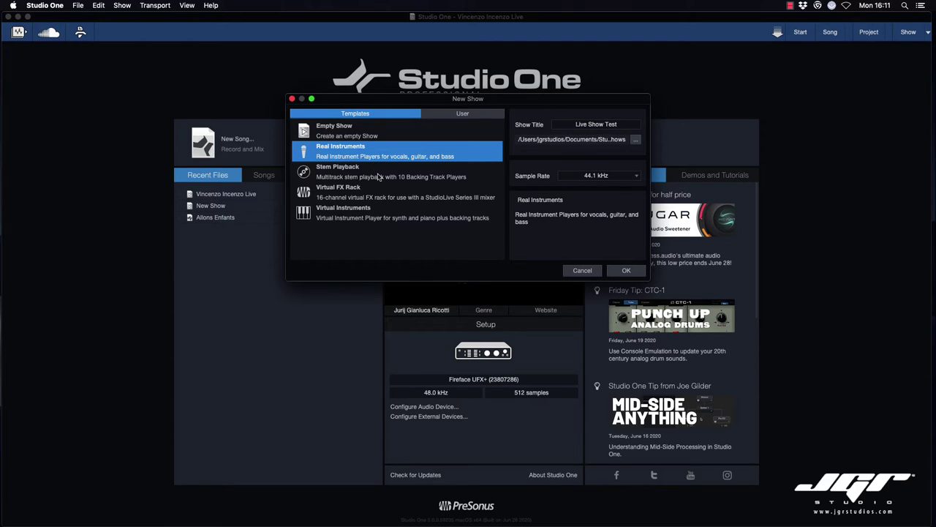
click(380, 177)
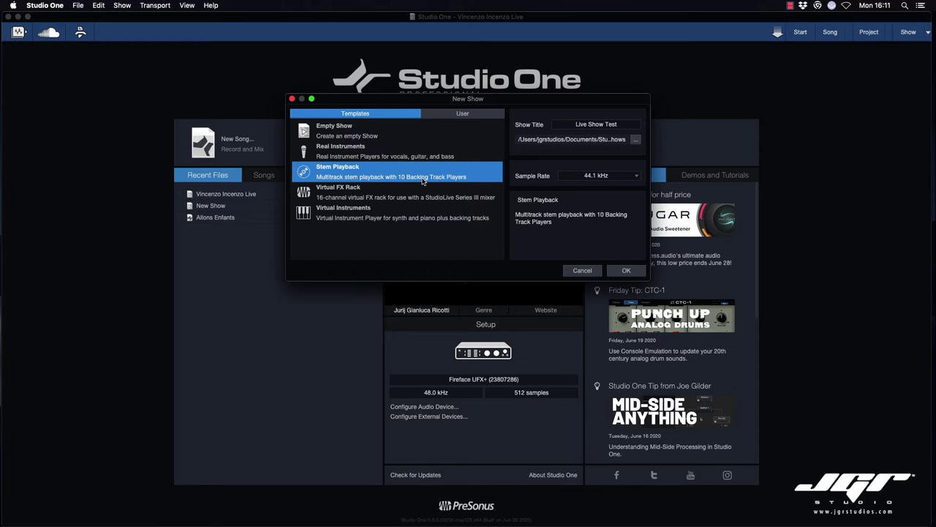
click(371, 193)
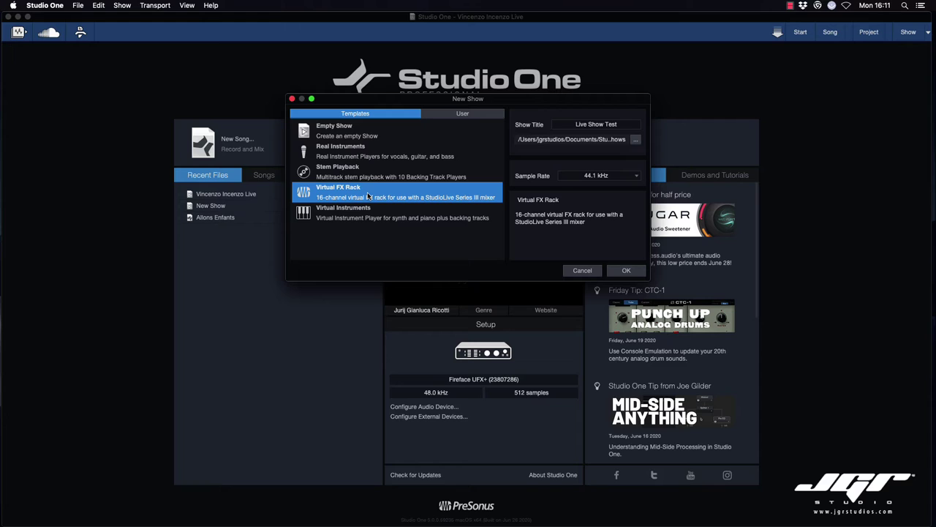
click(363, 136)
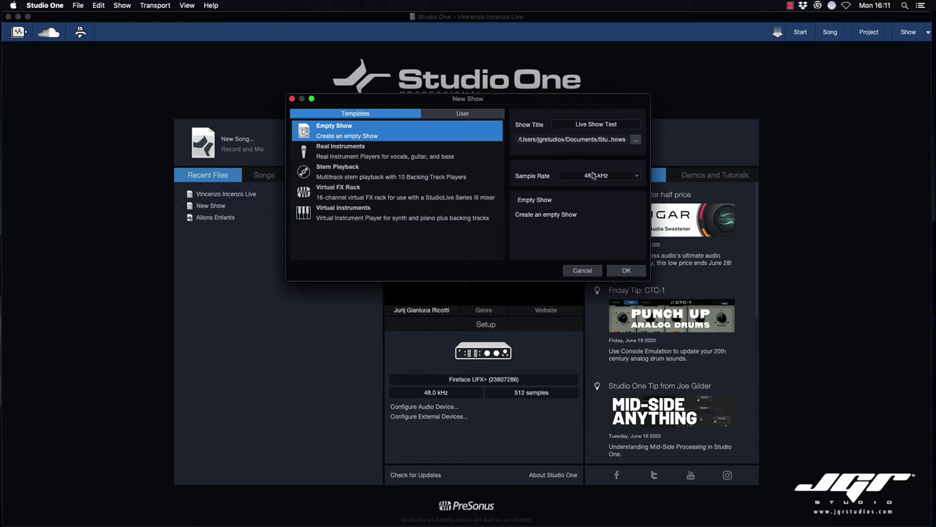
click(629, 272)
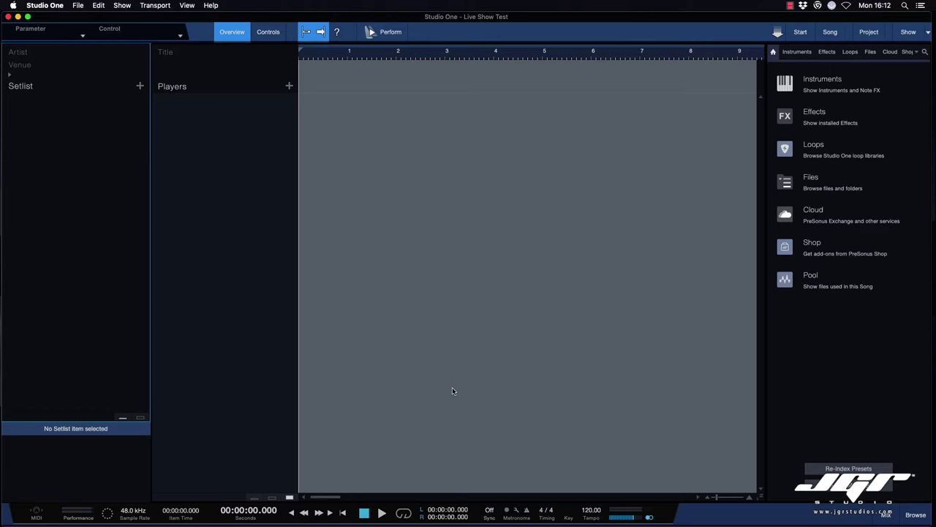
Step: Browse the SSD 1TB volume's WORKS SSD BK folder down to the Allons Enfants Stems folder
click(810, 185)
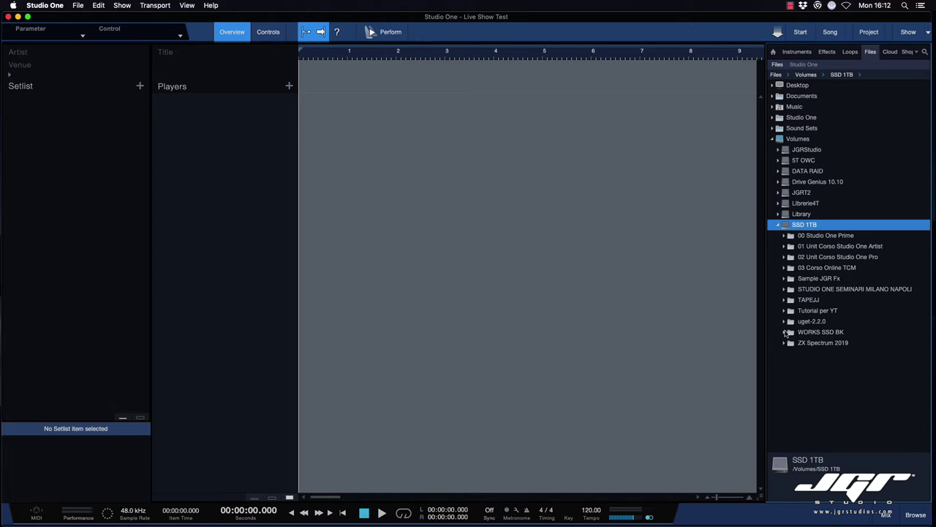
click(783, 333)
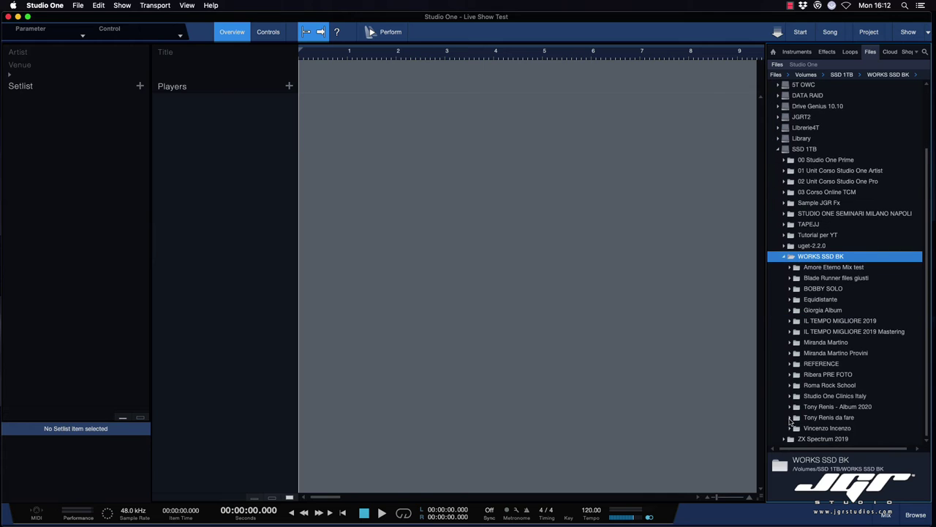
click(796, 429)
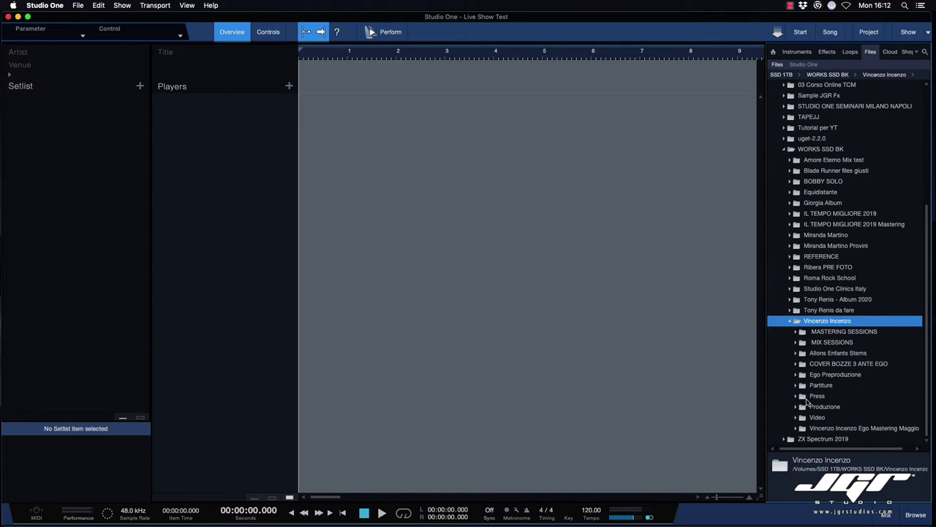
click(801, 355)
Step: Import all nine stems from Allons Add Synt.wav to Allons Vox.wav as separate players, review them and select the first player
click(824, 366)
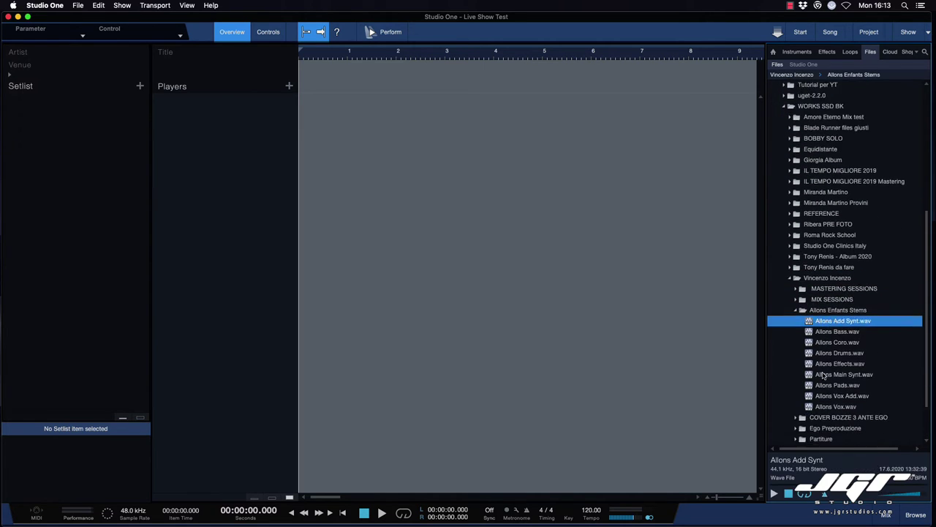
shift+click(832, 386)
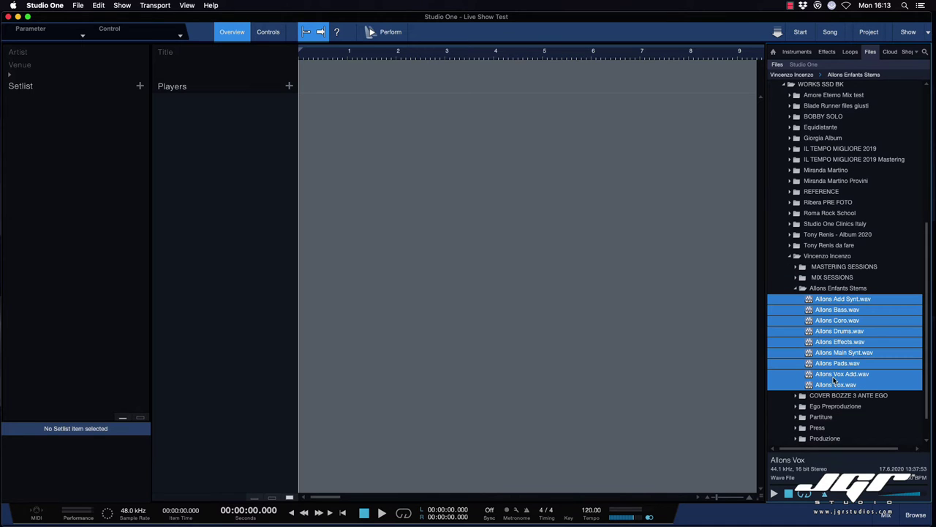
drag(812, 306, 340, 218)
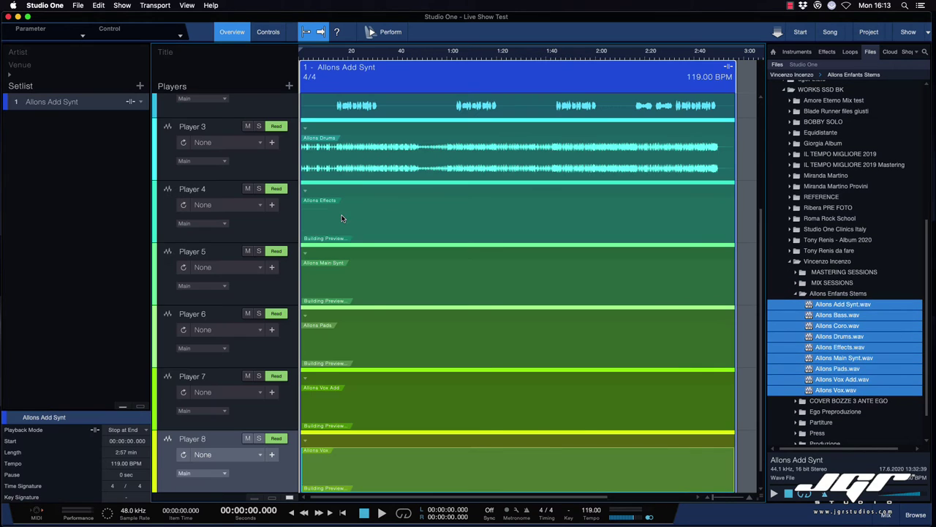
scroll(441, 234, up, 3)
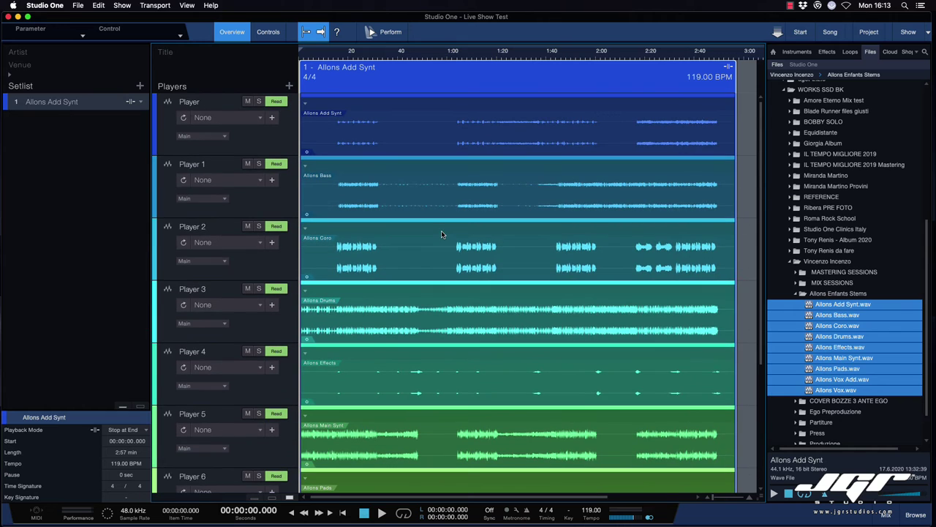
scroll(281, 174, down, 3)
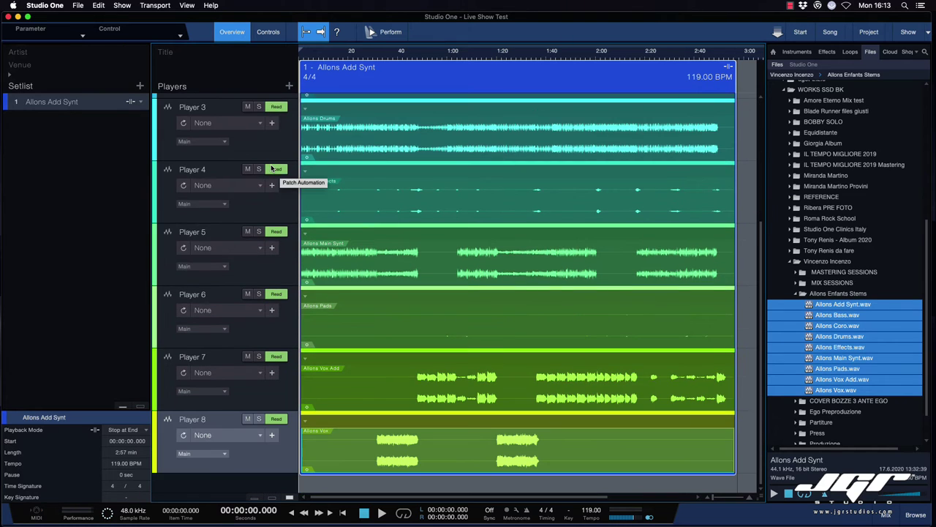
scroll(271, 168, up, 3)
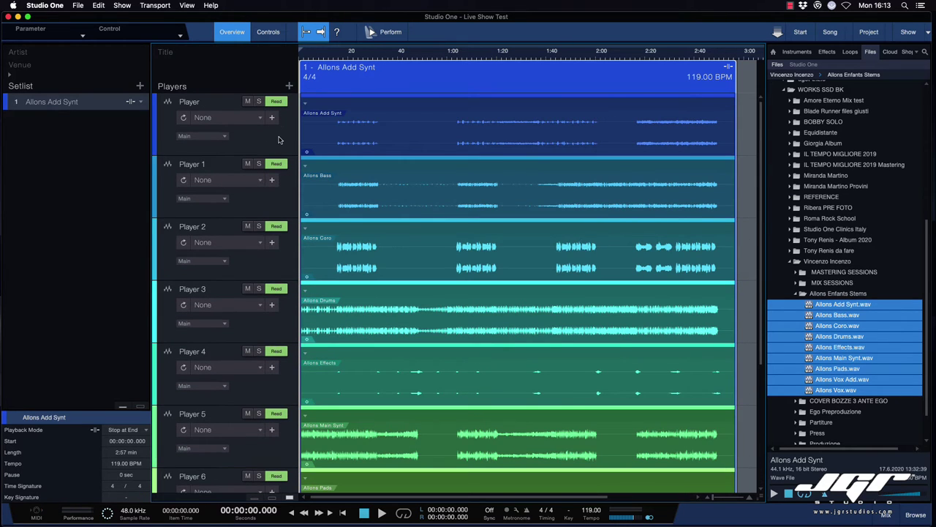
click(278, 139)
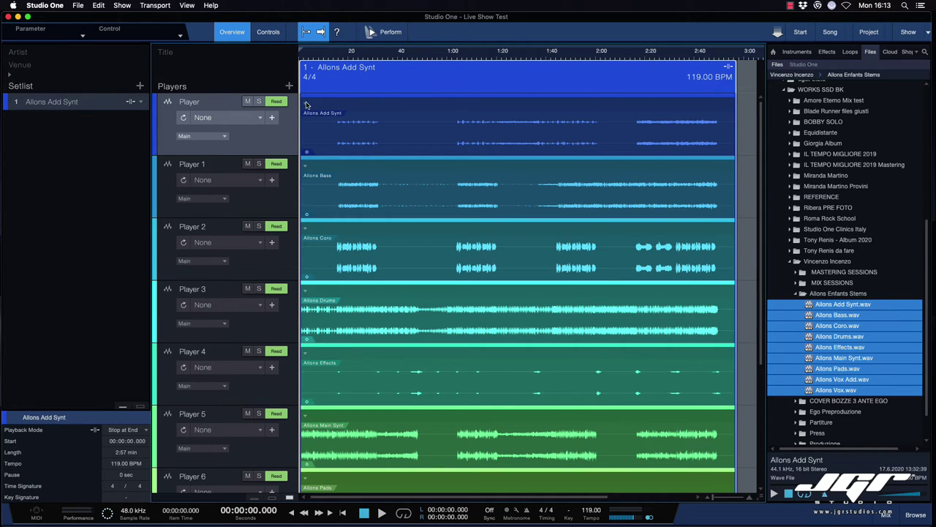
Step: Rename the setlist's first song as Allons Enfants
double_click(65, 102)
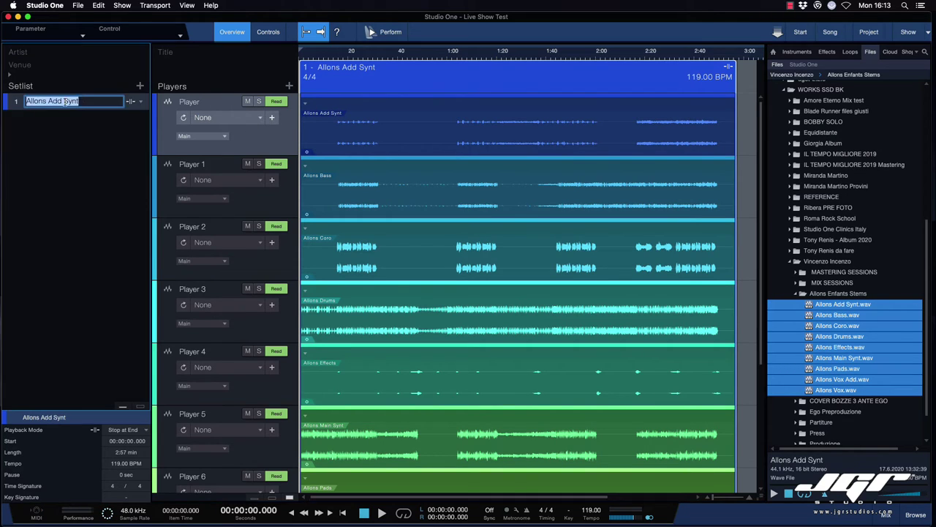
click(82, 104)
key(BackSpace)
key(BackSpace)
key(BackSpace)
key(BackSpace)
key(BackSpace)
key(BackSpace)
key(BackSpace)
key(BackSpace)
text(Enfants)
key(Return)
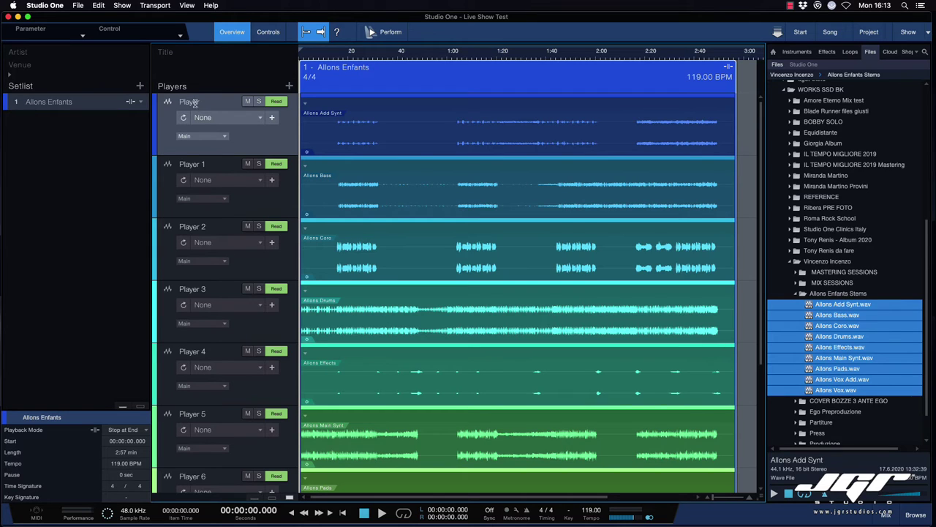
Step: Rename the first four players as Bk Synt, Bk Bass, Bk Choir and Bk Drums
double_click(191, 102)
text(B)
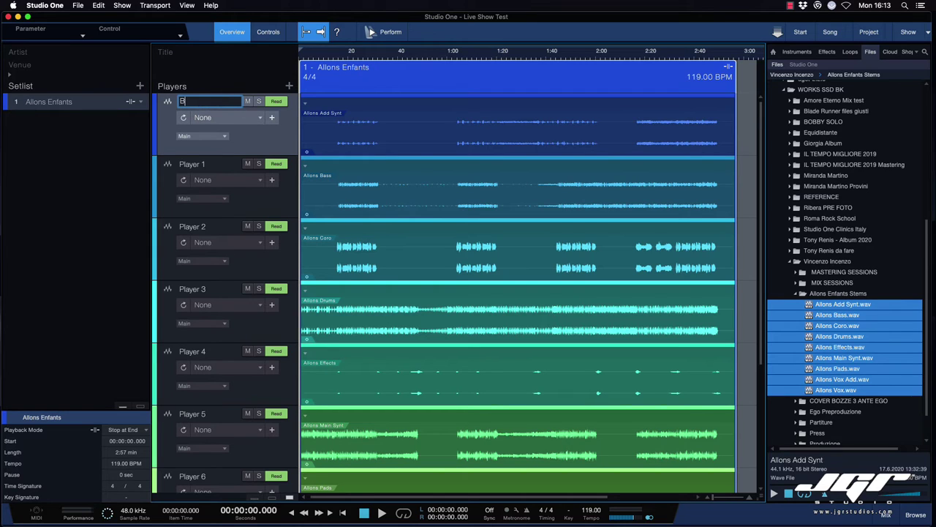
text(k)
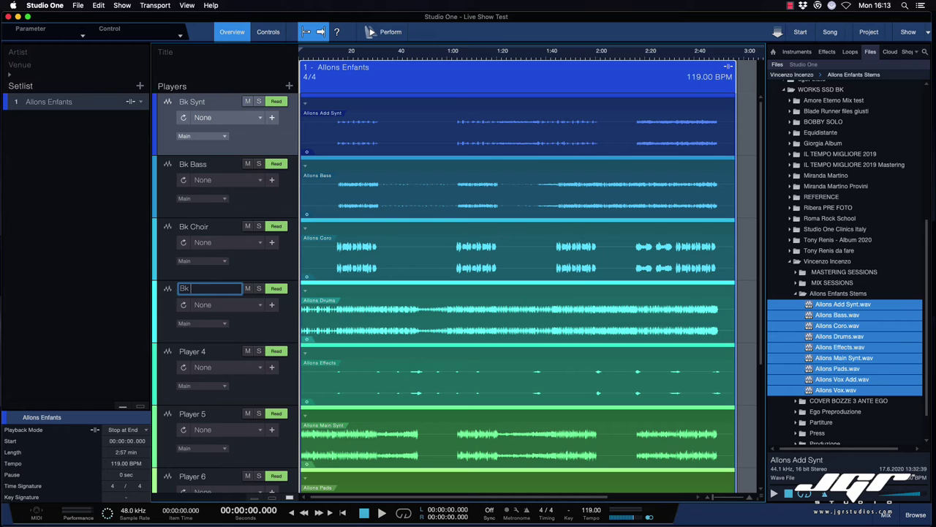
text( Drums)
key(Tab)
Step: Rename the players holding the Effects, Main Synt and Pads stems as Bk Effects, Bk Synth2 and Bk Pads
text(Bk Effe)
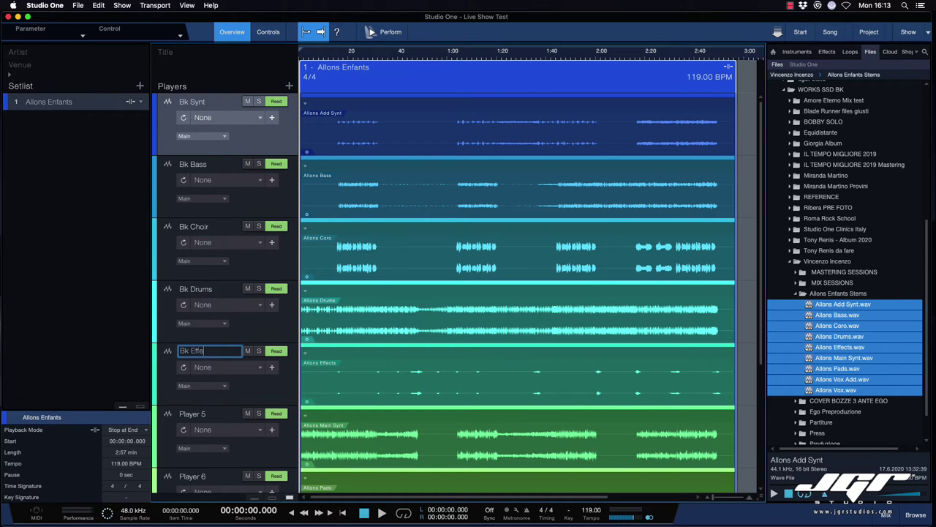
text(cts)
key(Tab)
text(Bk Synth2)
key(Tab)
text(B)
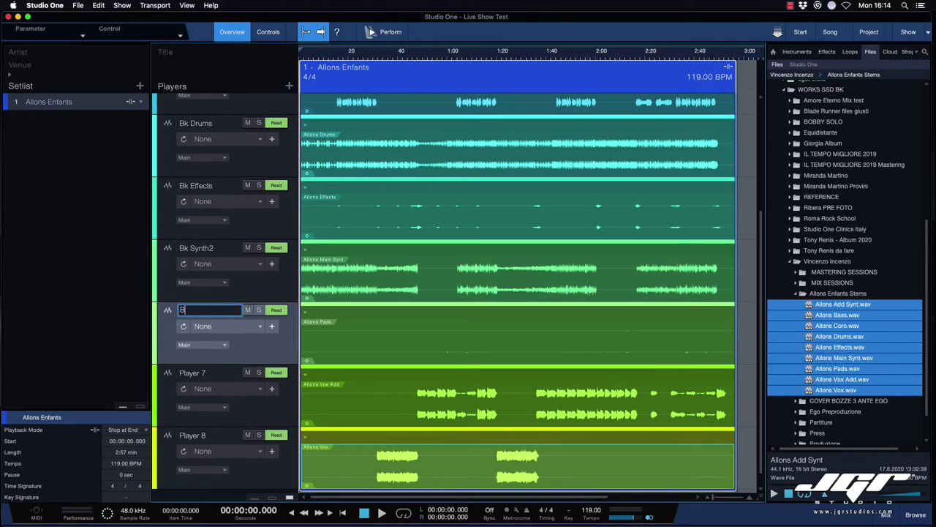
text(k Pads)
key(Tab)
Step: Rename the last two players as Bk Vox Add and Vox Main
text(B)
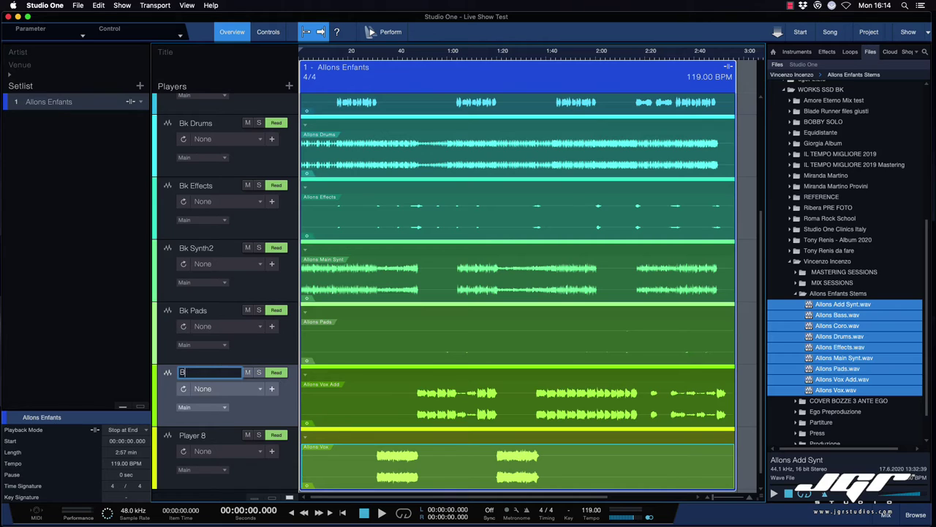
text(k Vox Add)
key(Tab)
text(V)
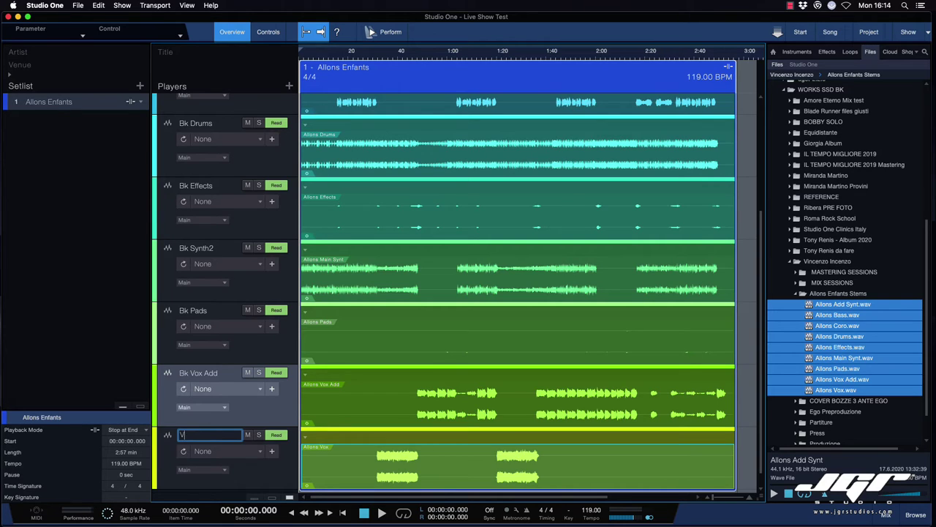
text(ox Main)
key(Return)
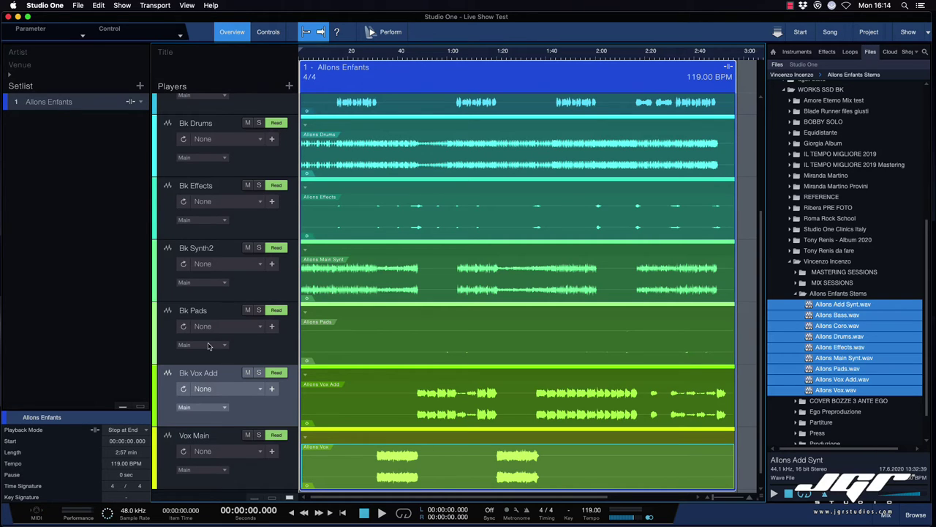
Step: Color the Vox Main player red and the Bk Vox Add player pink
click(154, 460)
click(153, 460)
click(306, 395)
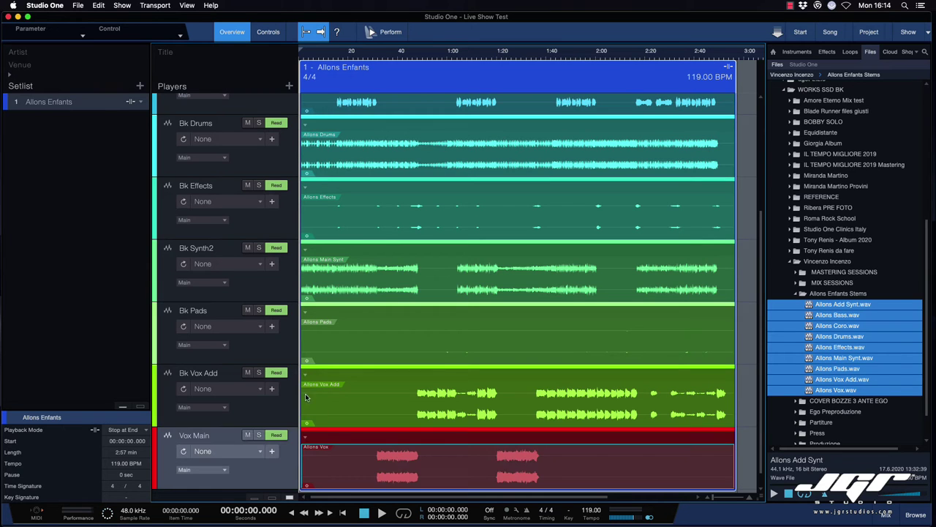
click(154, 391)
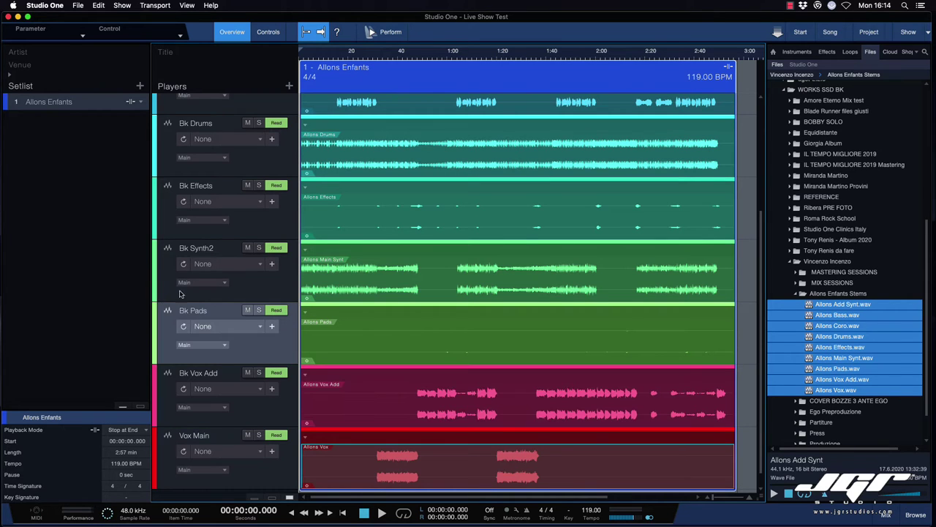
Step: Reorder the players: place Bk Synth2 and Bk Pads directly below Bk Synt, and Bk Drums below Bk Effects
scroll(232, 284, up, 5)
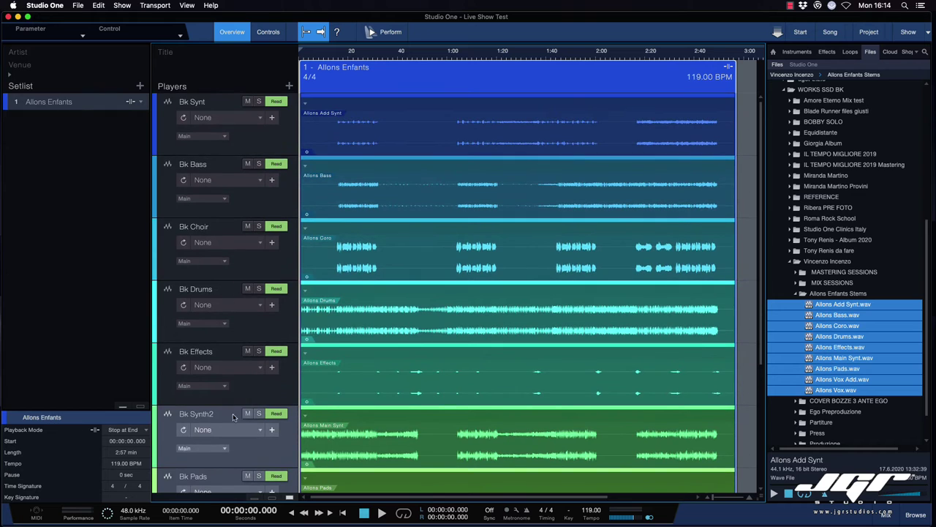
drag(240, 459, 223, 175)
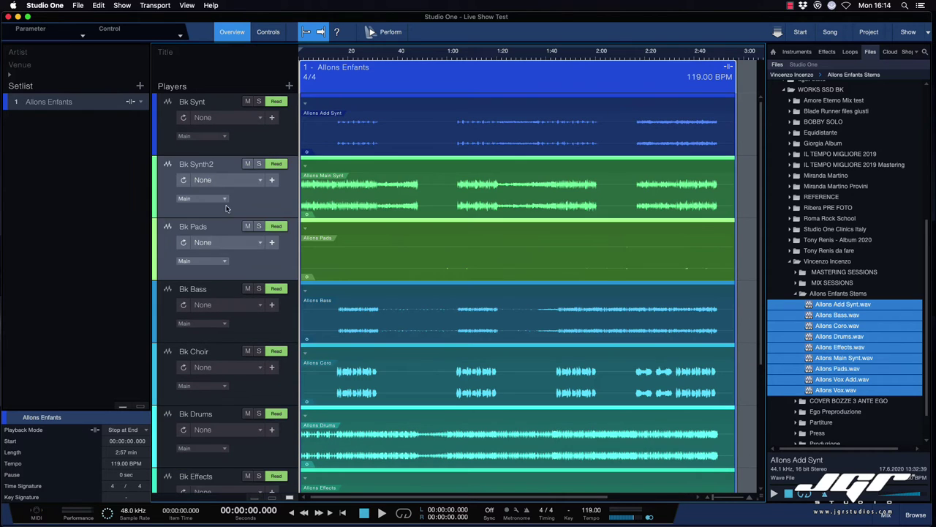
click(218, 292)
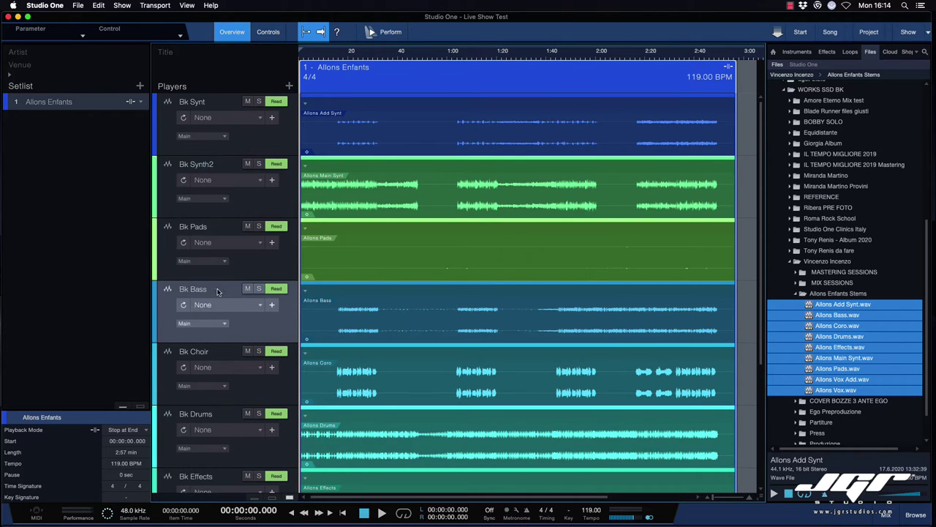
scroll(216, 375, down, 3)
drag(218, 325, 222, 400)
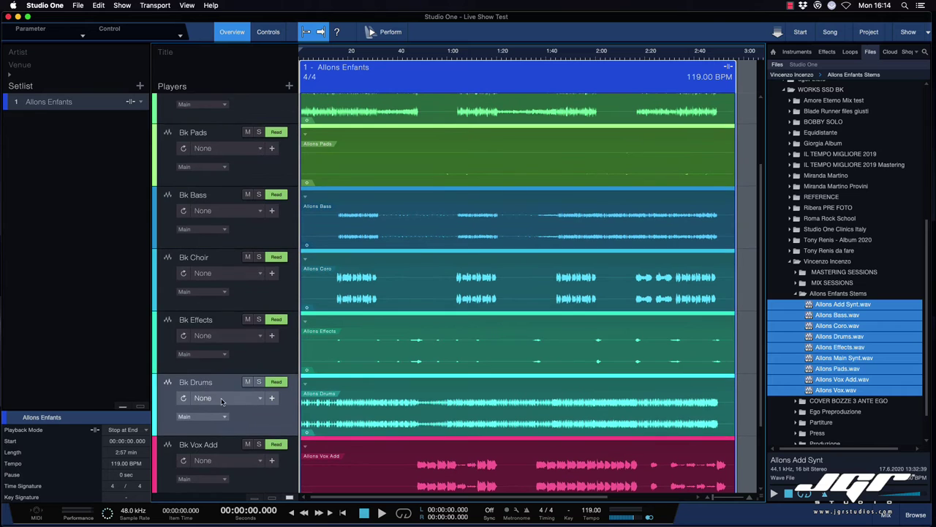
Step: Collapse the Allons Enfants Stems folder in the file browser and review the player list
scroll(225, 406, down, 3)
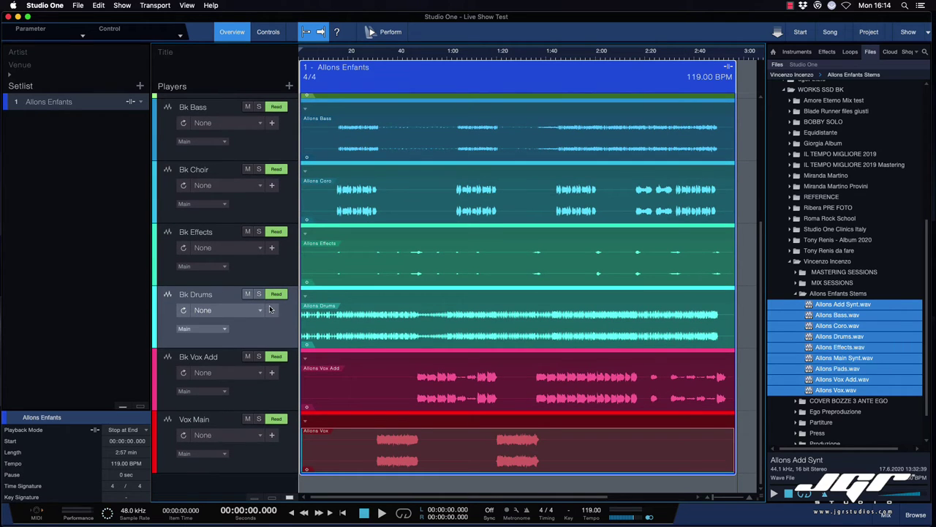
click(247, 294)
click(795, 293)
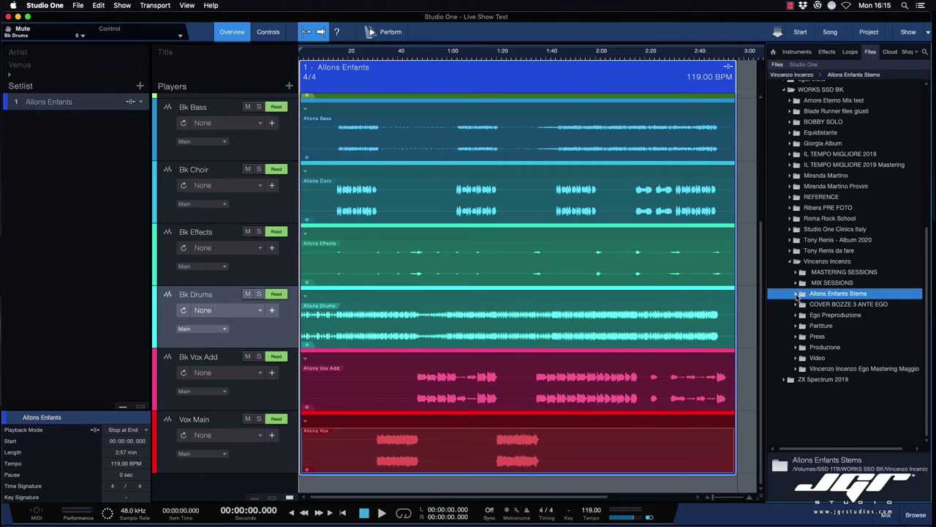
scroll(363, 242, up, 3)
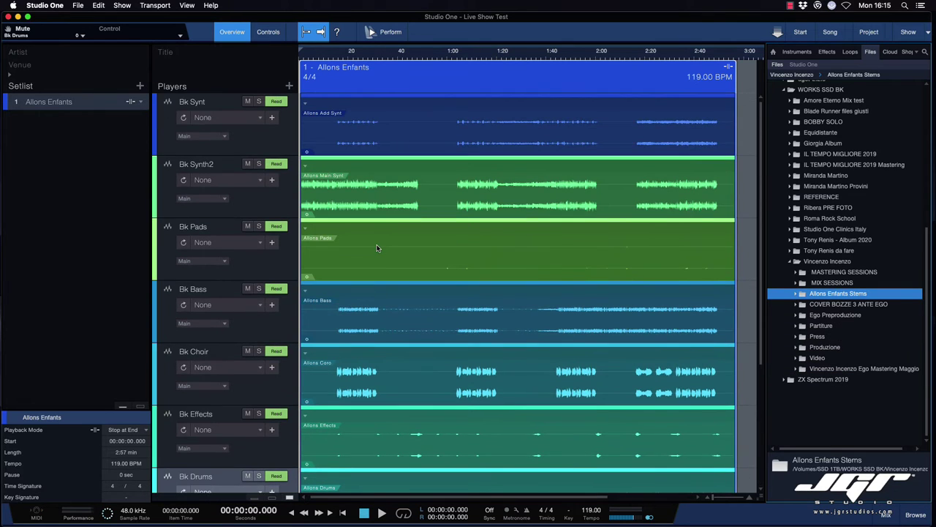
scroll(376, 244, down, 3)
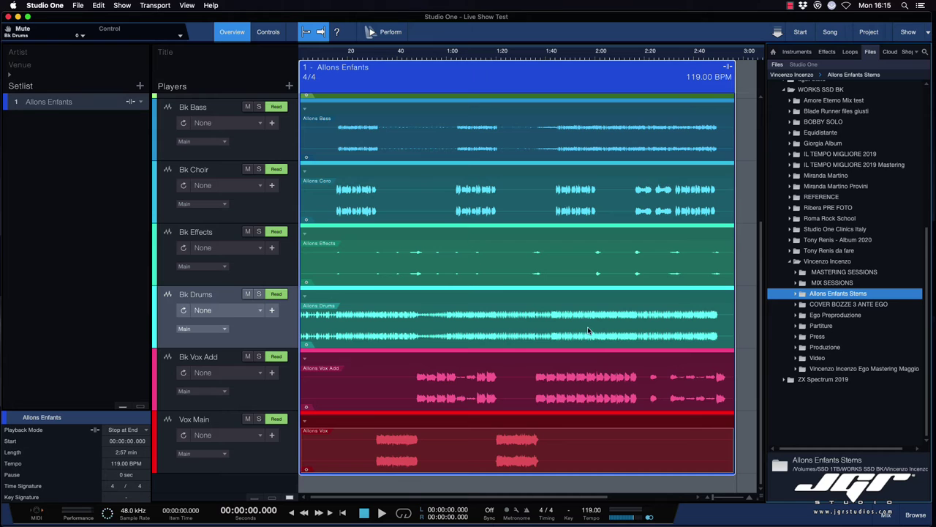
Step: Select all nine player channels in the mixer and route them to a new bus named Base
click(886, 514)
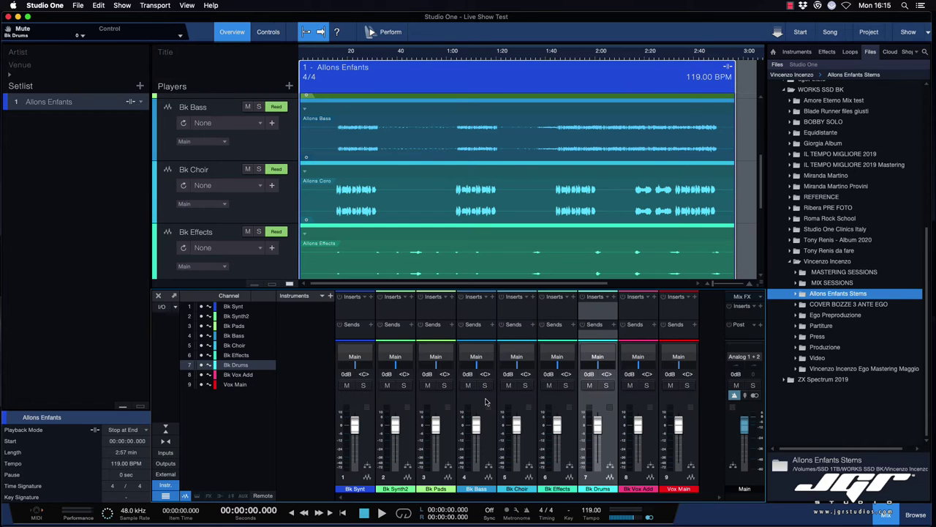
click(361, 438)
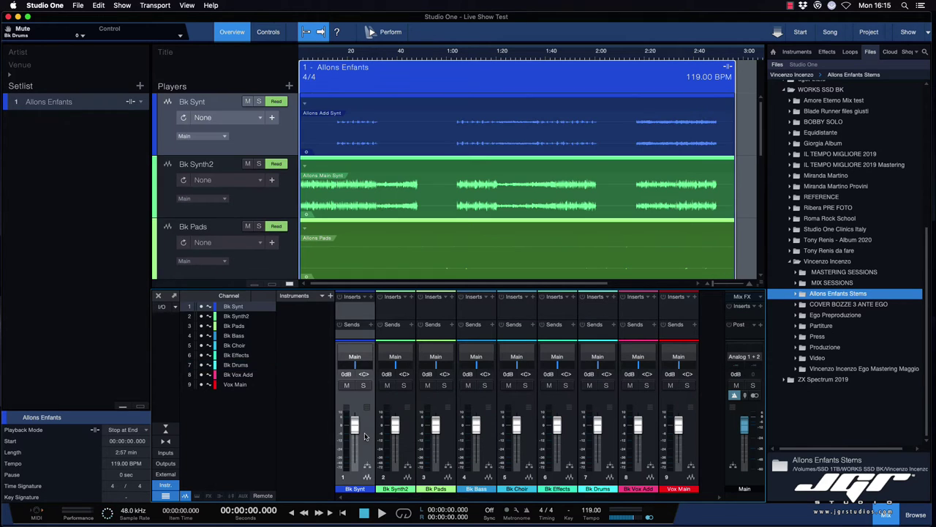
click(695, 427)
right_click(694, 428)
click(728, 384)
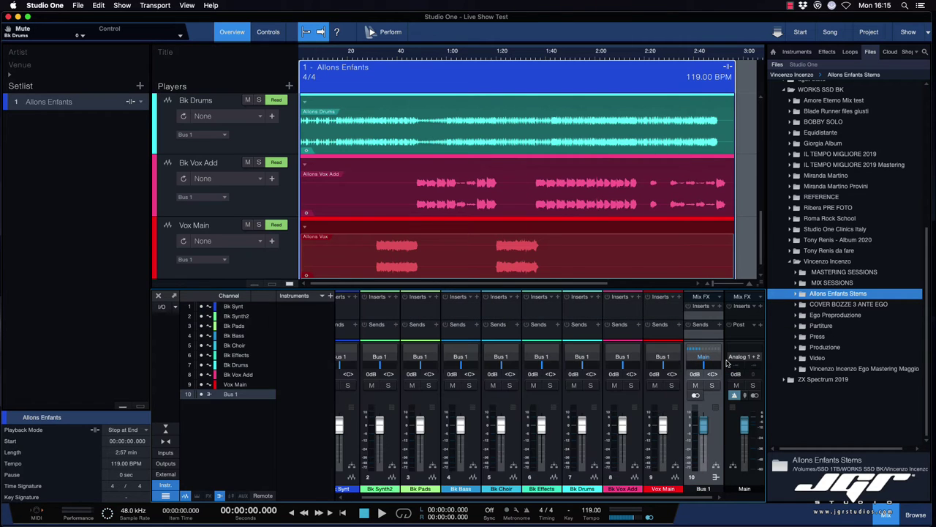
double_click(703, 487)
text(Base)
key(Return)
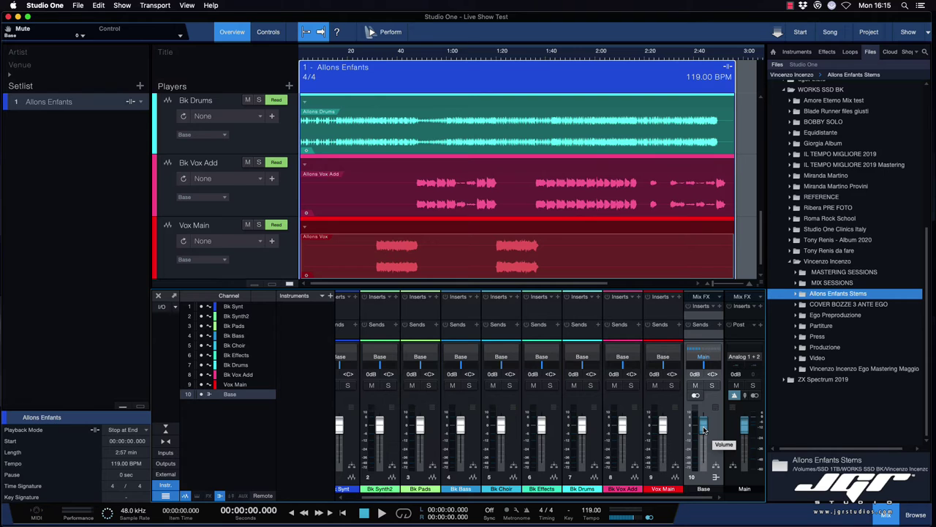
Step: Hide the mixer and file browser, and reduce the player rows to their smallest height
click(924, 510)
click(881, 509)
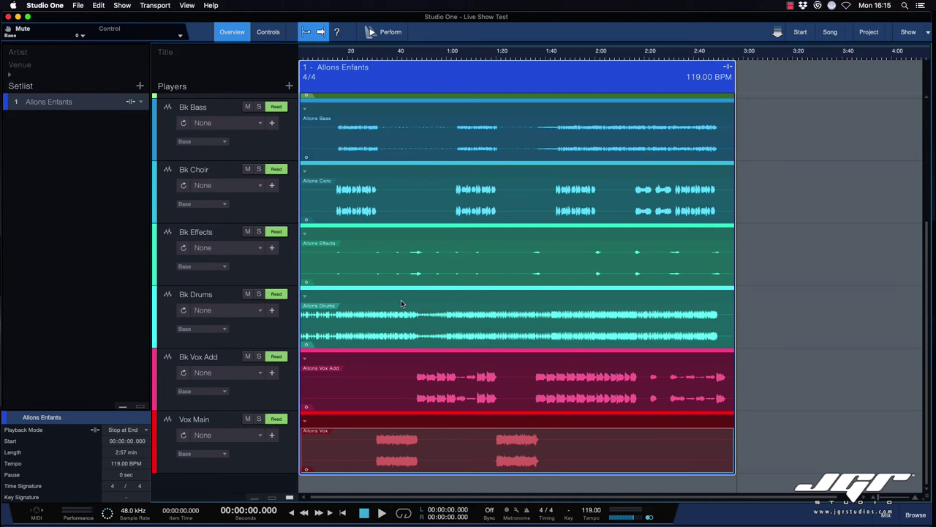
click(273, 497)
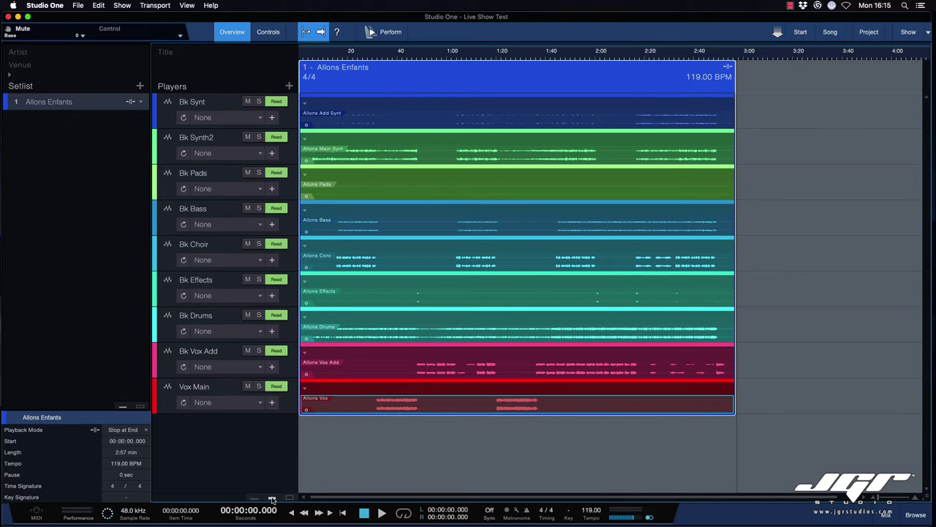
click(272, 499)
Step: Start adding a Real Instrument player and name it JJ Gtrs
click(289, 86)
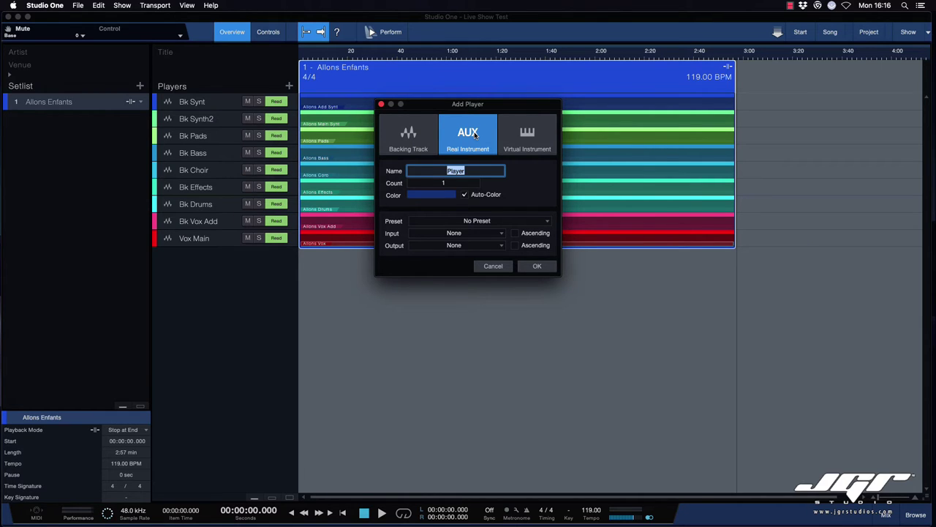
click(530, 139)
click(478, 141)
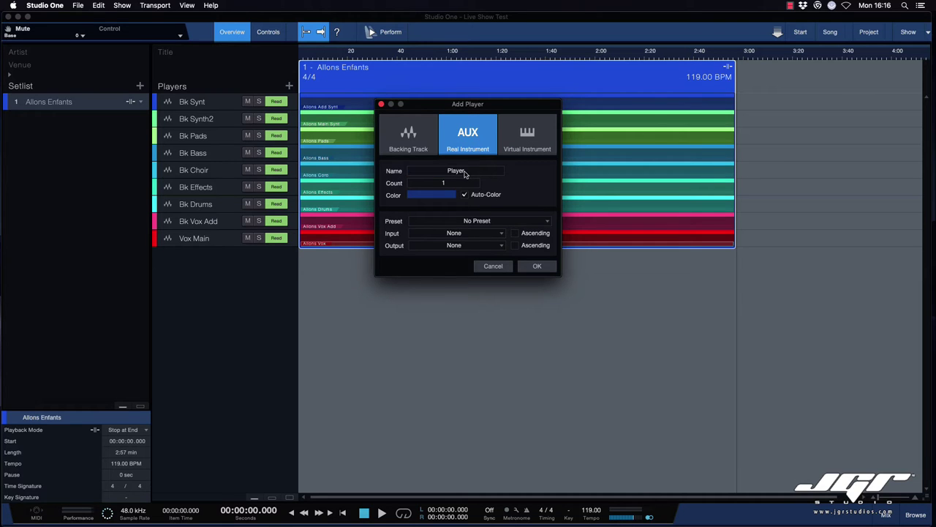
double_click(465, 172)
key(BackSpace)
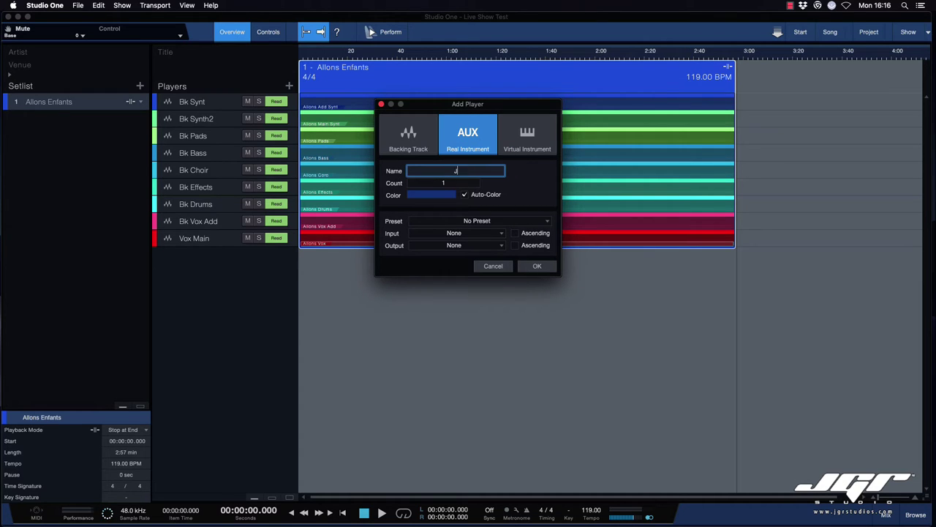
text(JJ Gtrs)
click(539, 196)
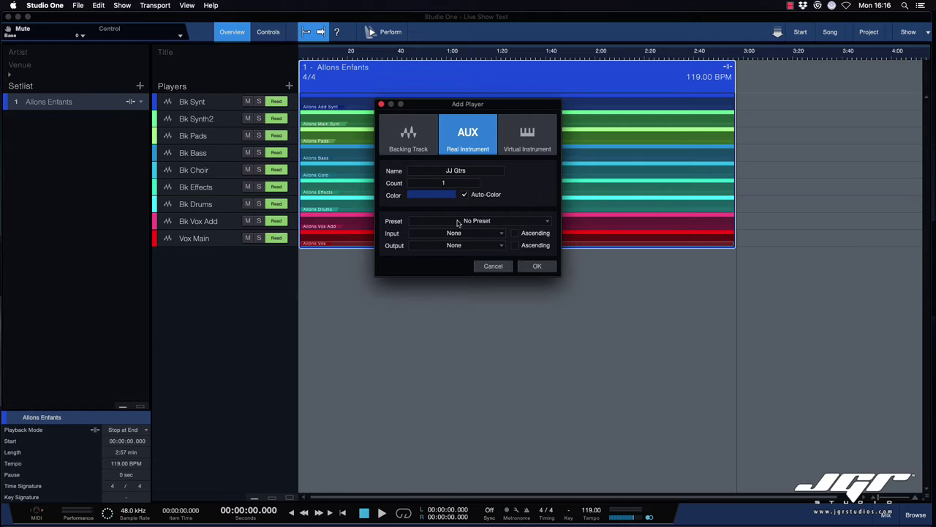
Step: Set the new JJ Gtrs player's input to Input L without a preset, and add it to the show
click(459, 222)
click(525, 206)
click(454, 236)
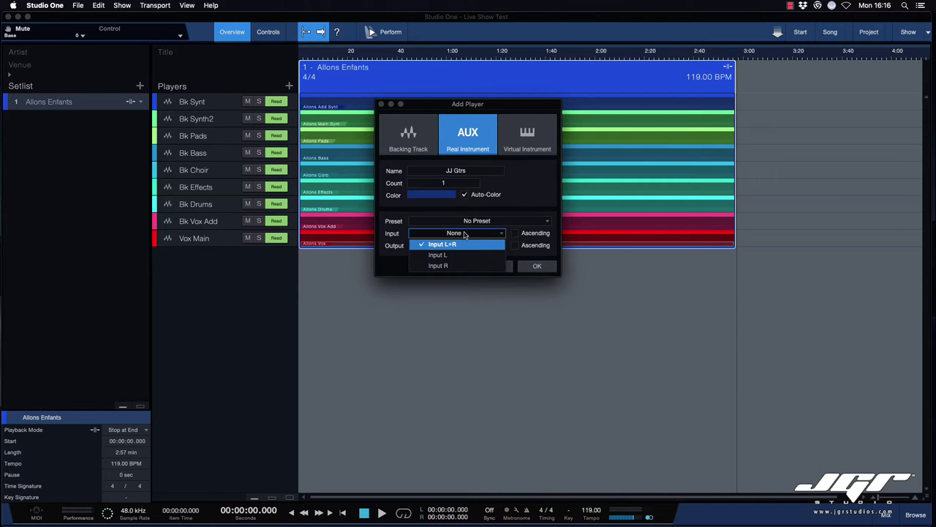
click(469, 256)
click(537, 266)
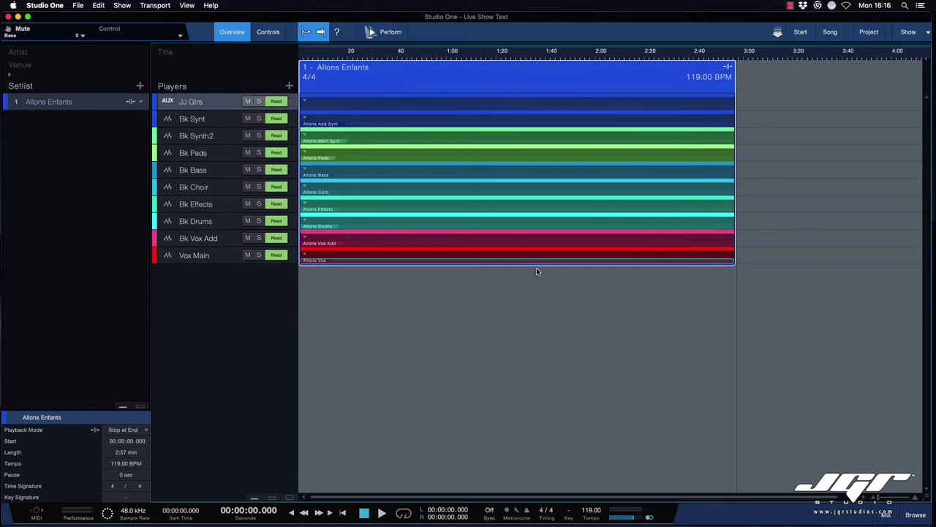
Step: Import the JGRStudio.ioconfig configuration into the show's audio I/O setup and apply it
click(888, 515)
click(164, 308)
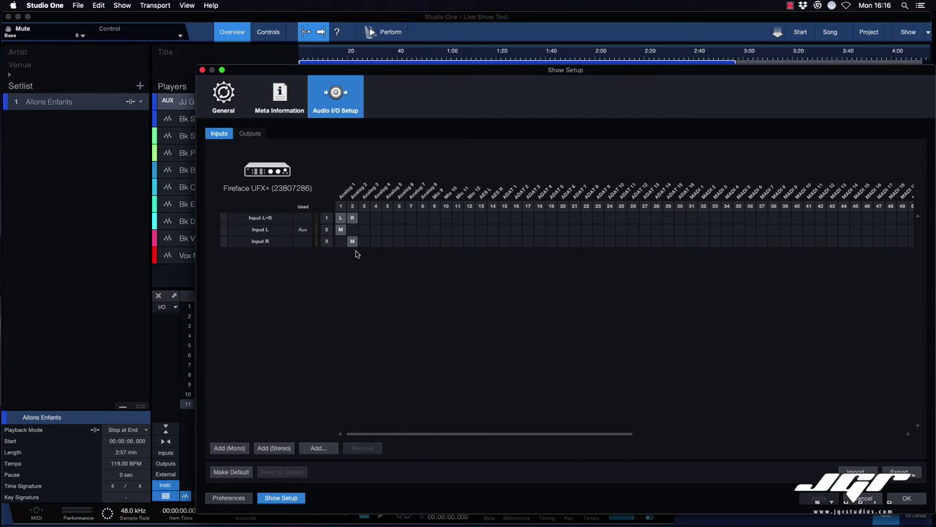
click(856, 472)
click(526, 122)
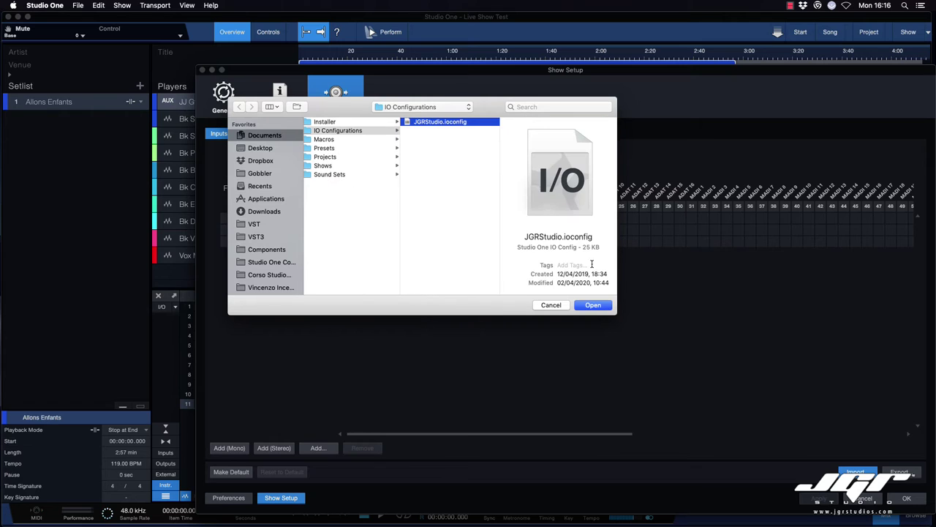
click(593, 305)
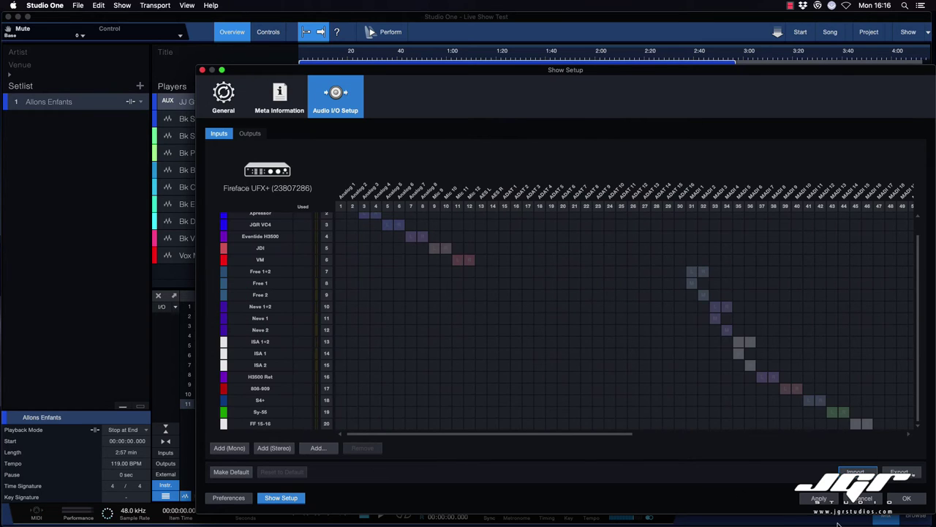
click(819, 498)
click(907, 498)
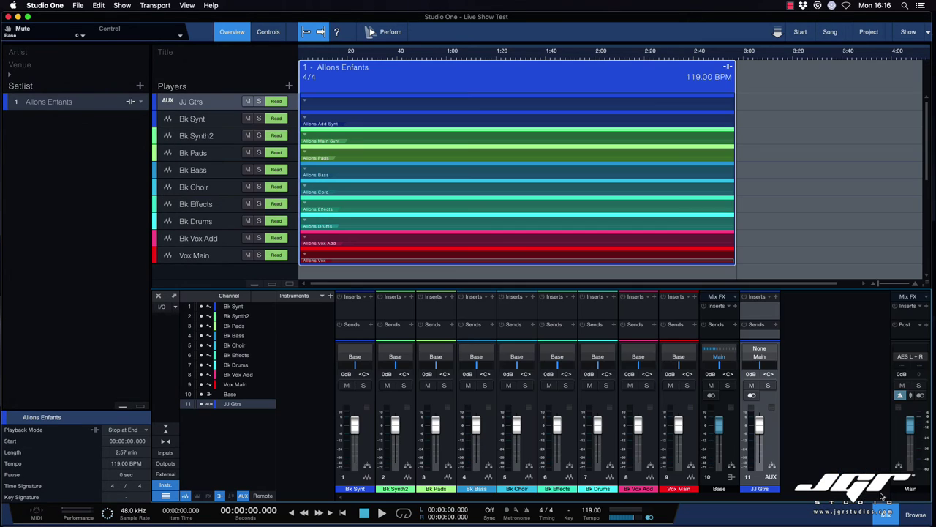
Step: Enlarge the mixer and give its channels' sends area more height
drag(313, 285, 315, 200)
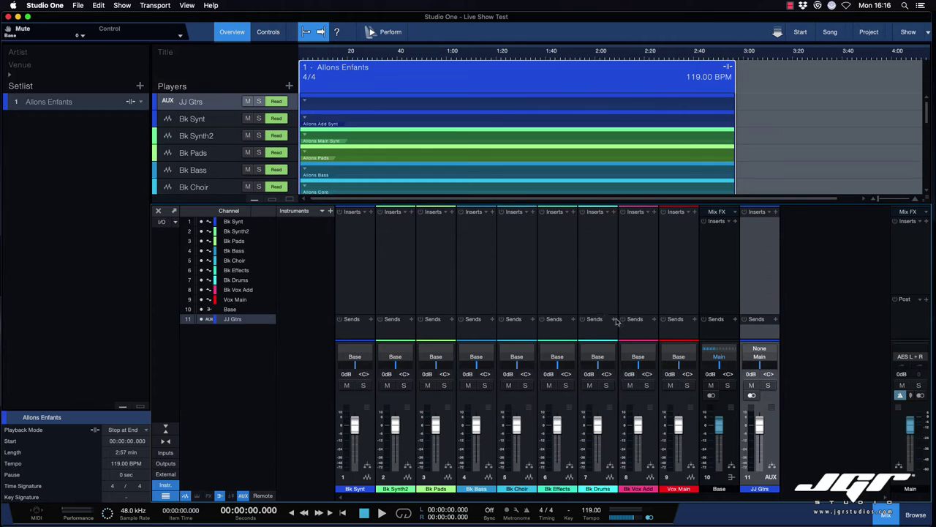
drag(768, 320, 769, 299)
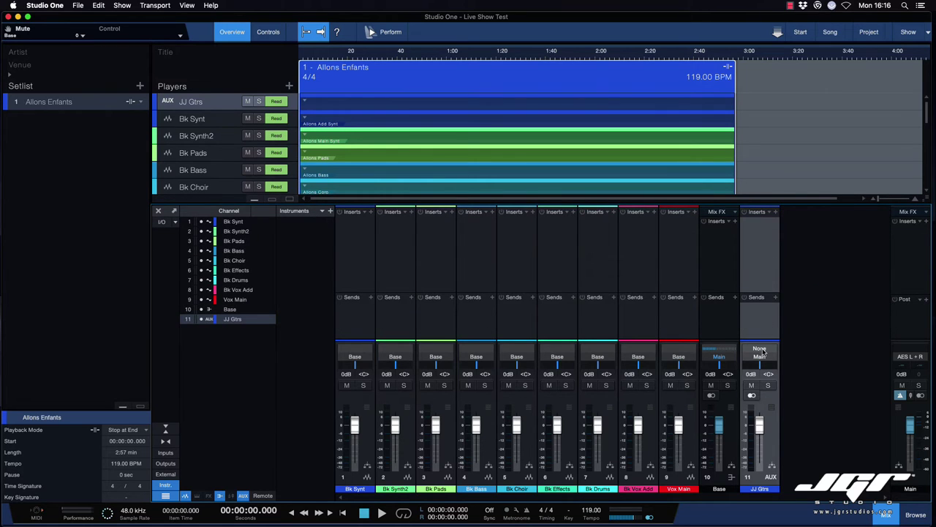
Step: Set the JJ Gtrs channel's input to Free 1 and insert Guitar Rig 5 on it
click(764, 354)
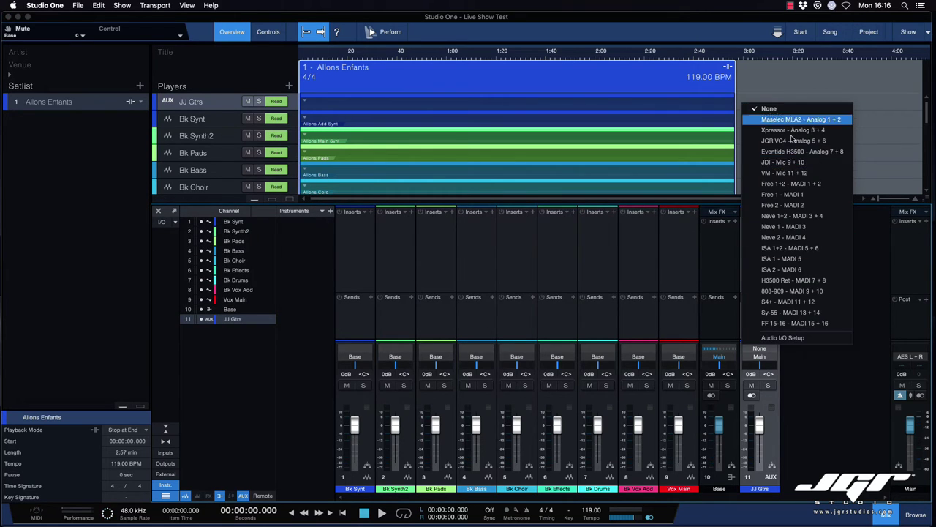
click(784, 194)
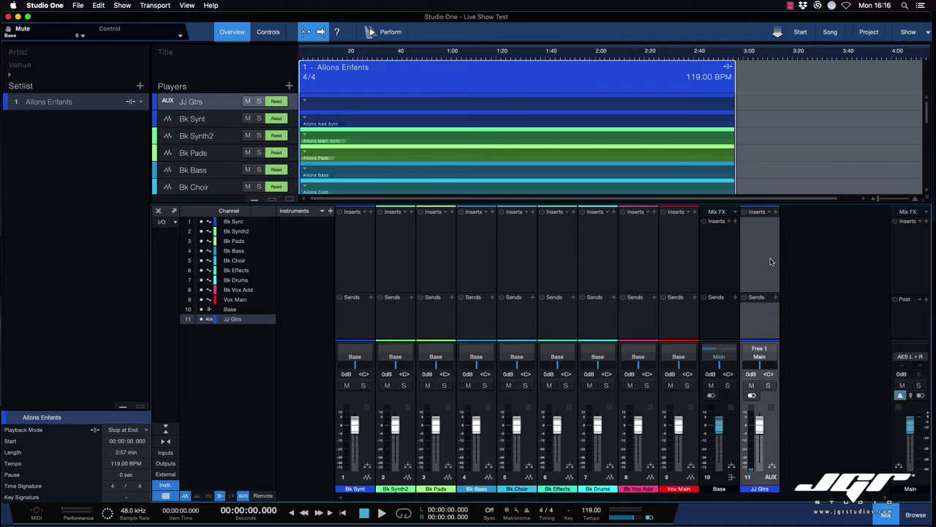
click(776, 213)
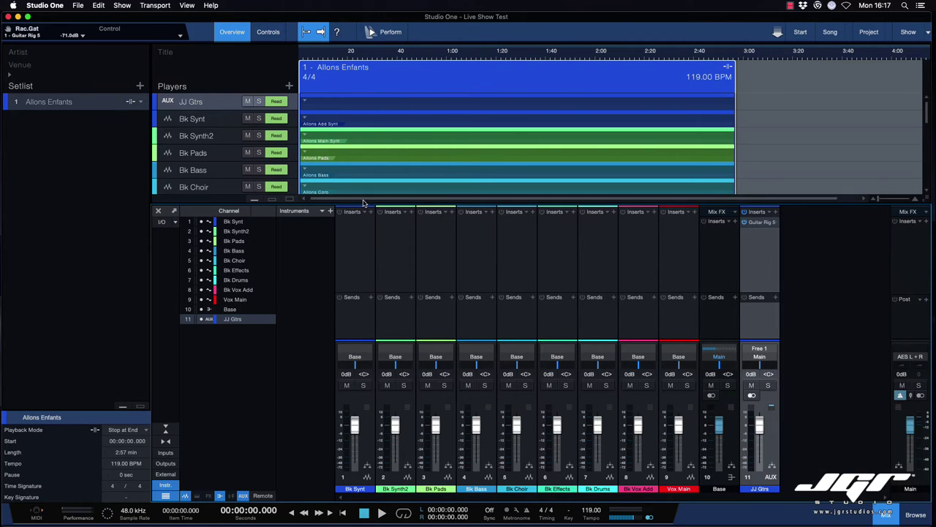
scroll(303, 166, down, 4)
scroll(303, 165, up, 4)
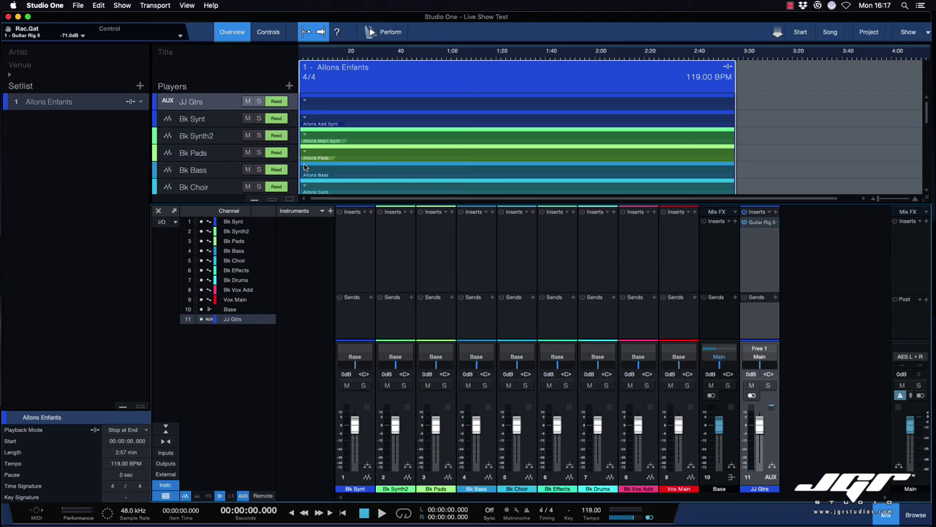
Step: Add a Real Instrument player named Bass with Free 2 as its input
click(288, 85)
text(Bass)
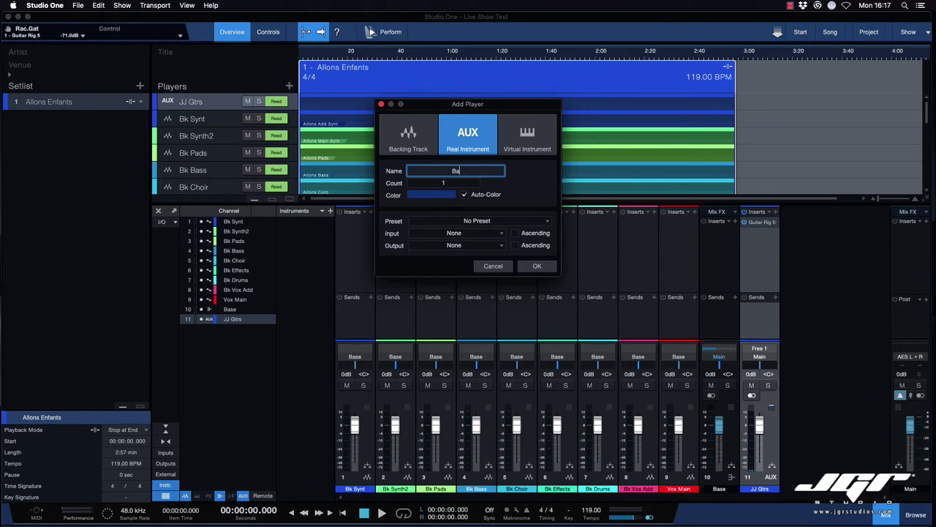
click(457, 233)
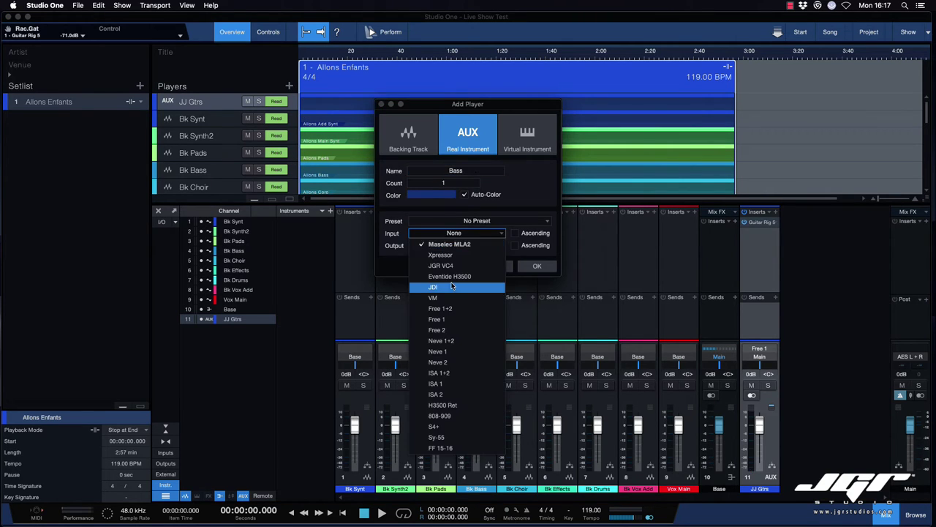
click(453, 332)
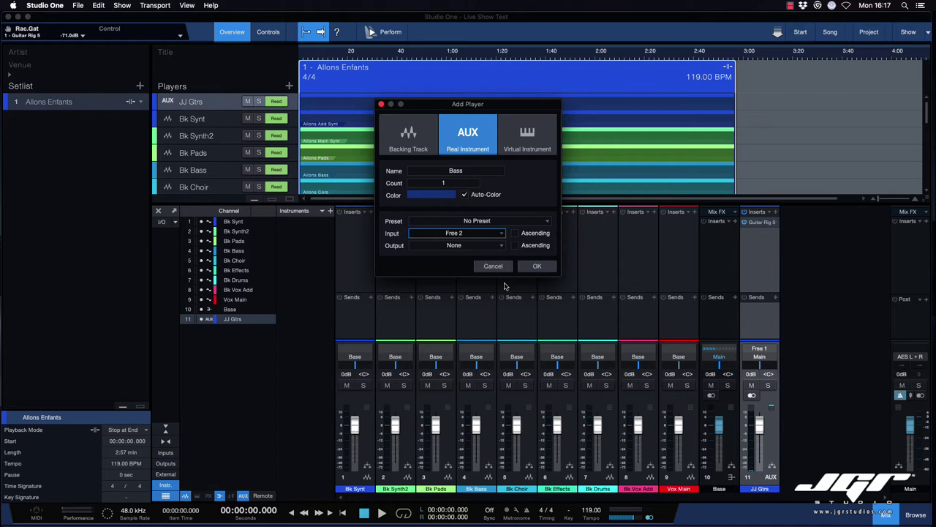
click(537, 265)
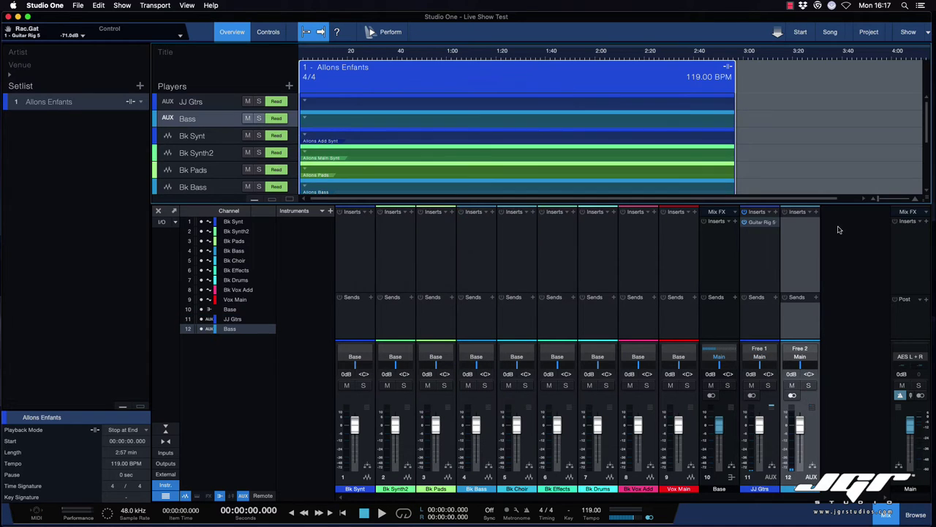
Step: Insert Ampire on the Bass channel and choose the Amp STV amplifier model
click(817, 213)
text(ampi)
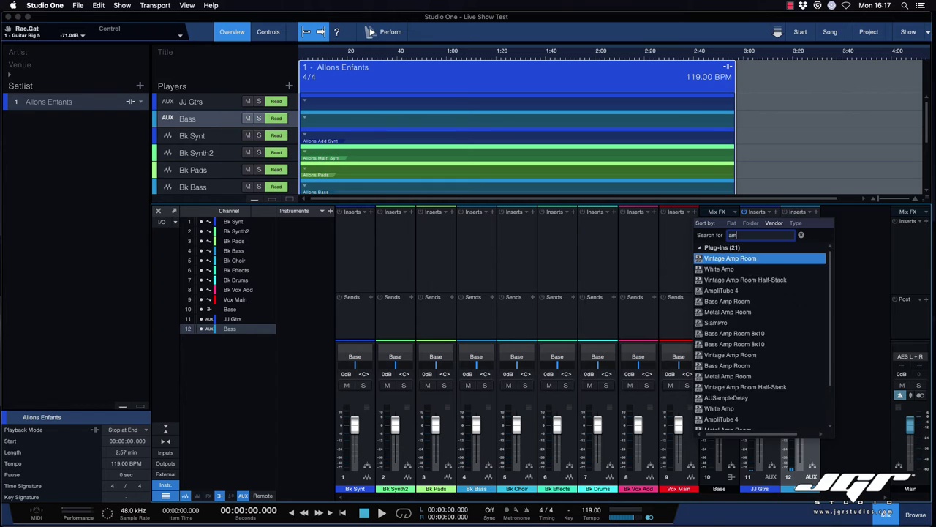
key(Return)
click(449, 77)
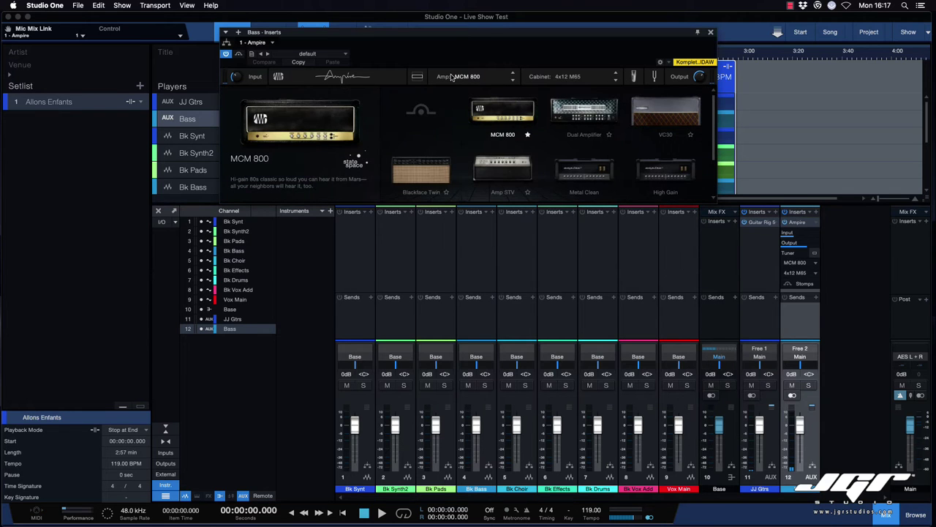
scroll(567, 119, down, 3)
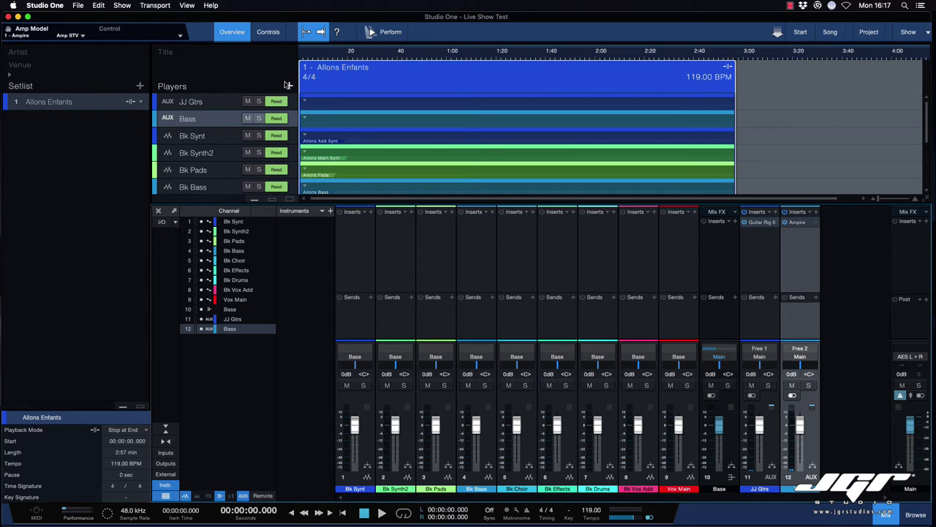
Step: Add a Real Instrument player named Vox 1 with Neve 1 as its input
click(289, 86)
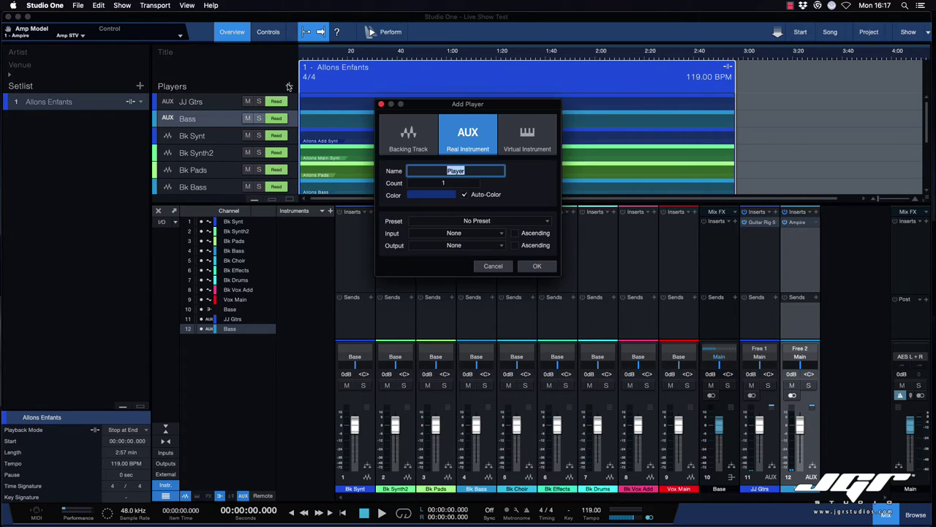
text(Box 1)
click(468, 233)
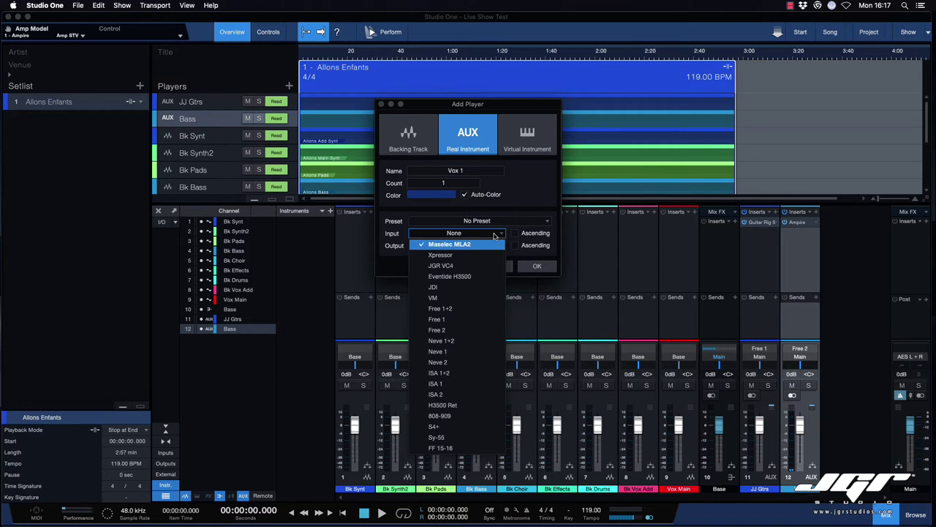
click(442, 352)
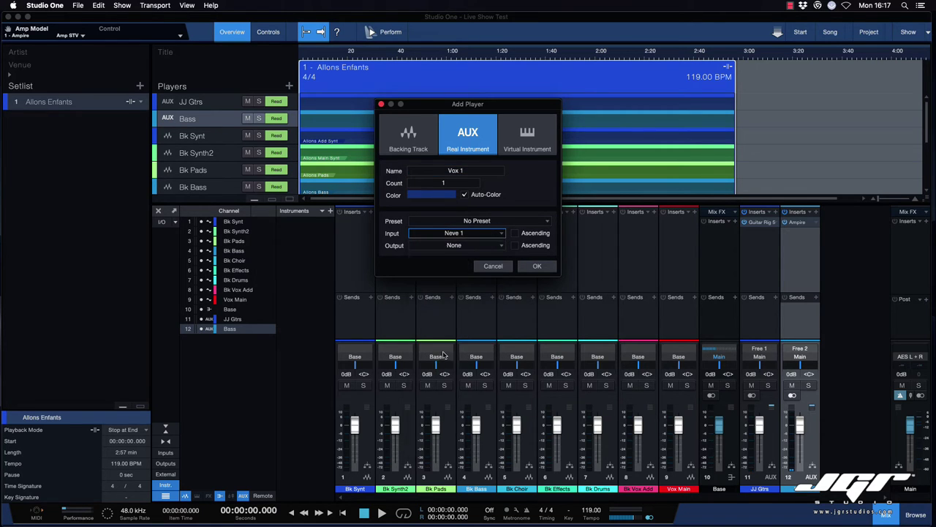
click(537, 265)
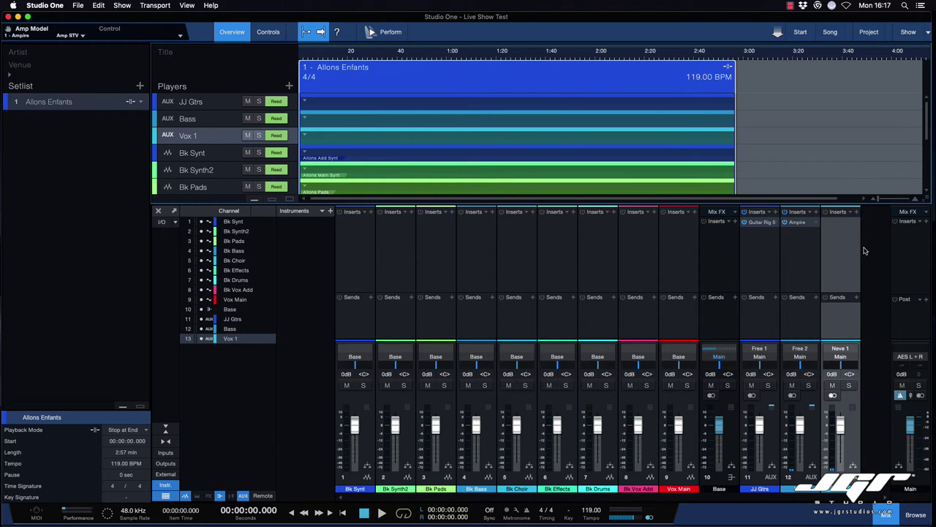
click(858, 213)
text(fat)
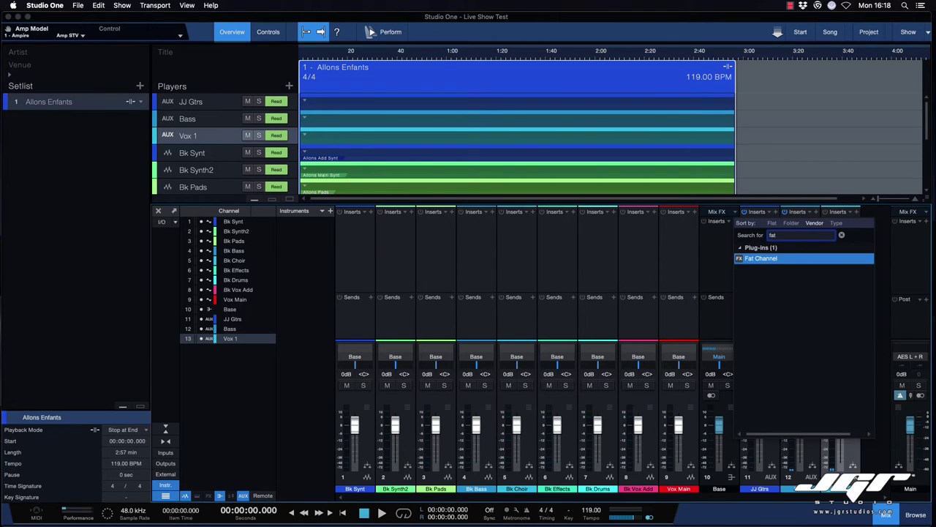
click(889, 242)
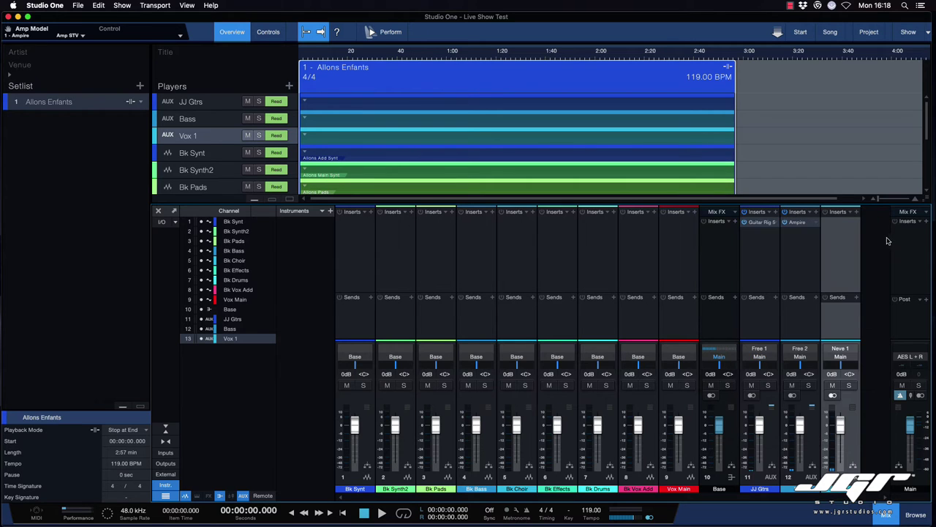
Step: Load a saved vocal effects chain with Fat Channel, PSP E27 and PSP 2445 onto the Vox 1 channel's inserts
click(852, 213)
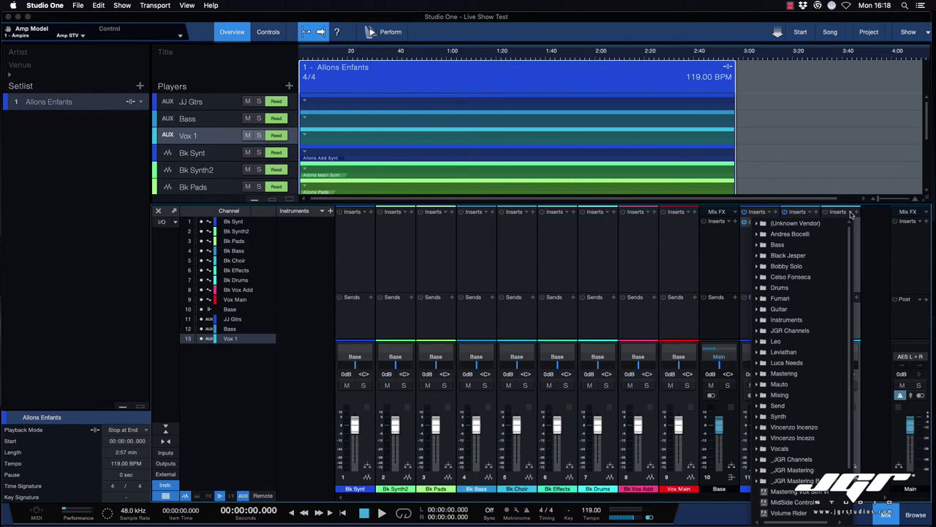
click(812, 310)
click(813, 311)
click(801, 427)
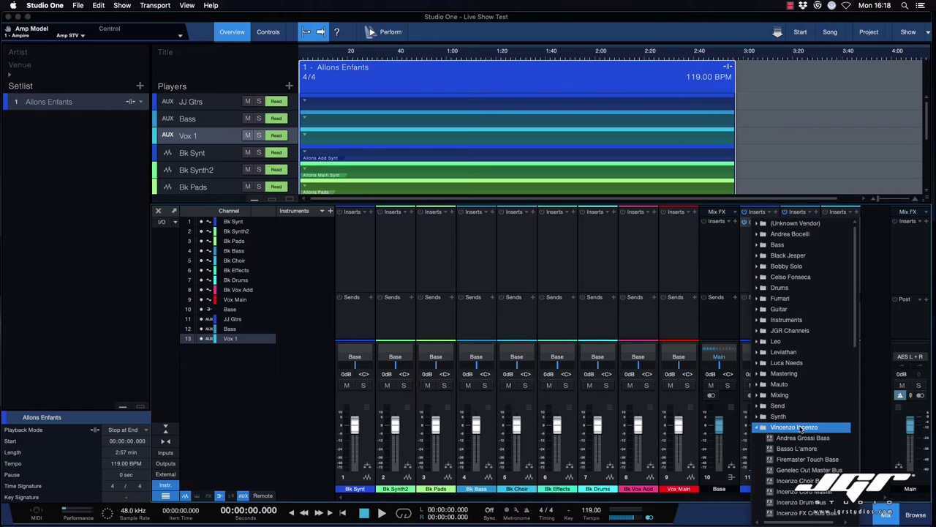
key(Down)
key(Down)
key(Down)
key(Down)
key(Down)
key(Down)
key(Down)
key(Down)
key(Down)
key(Down)
key(Down)
key(Down)
key(Down)
key(Down)
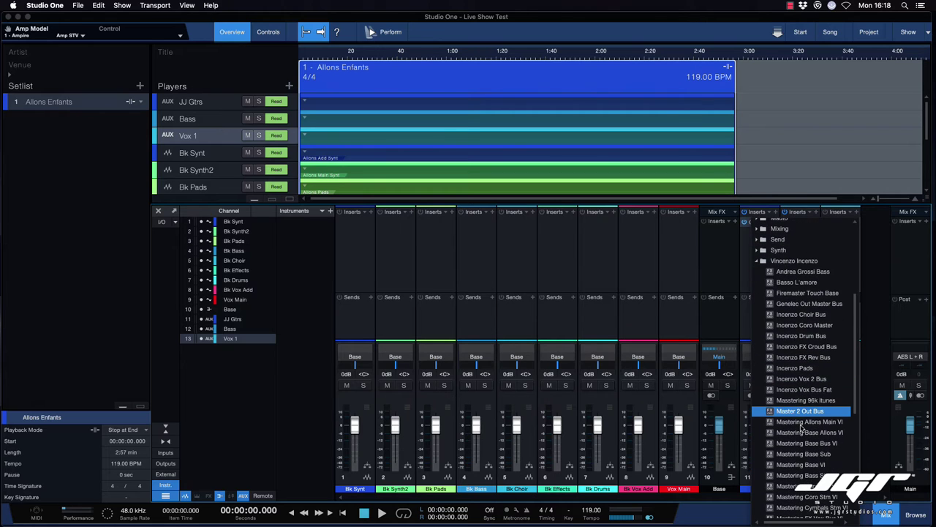
scroll(801, 430, down, 5)
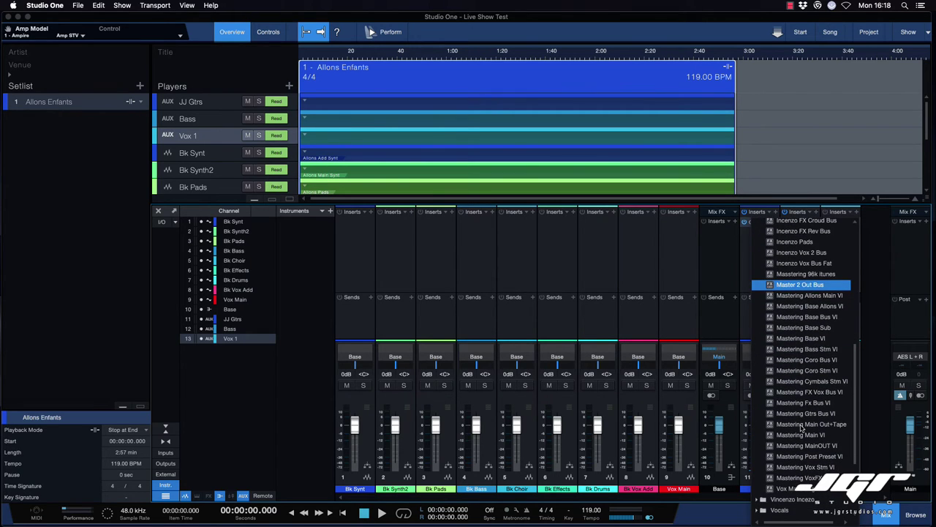
click(801, 425)
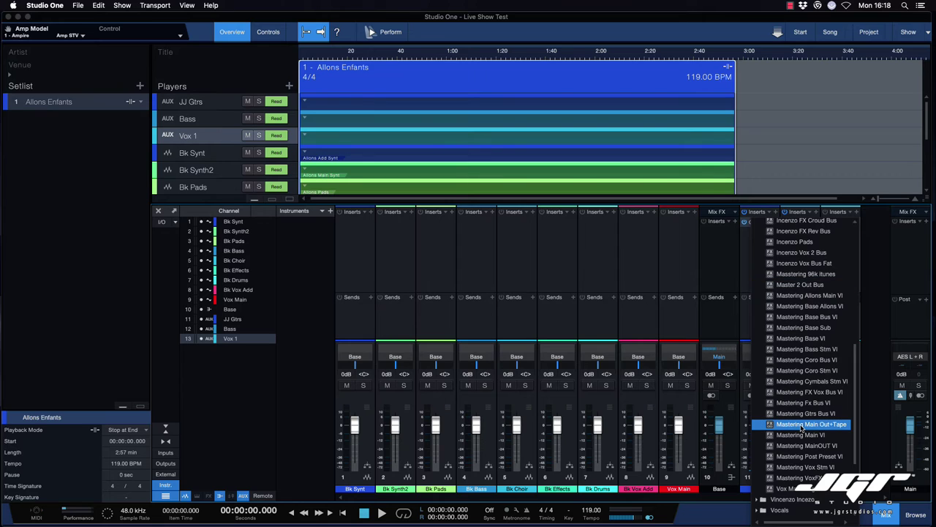
click(829, 274)
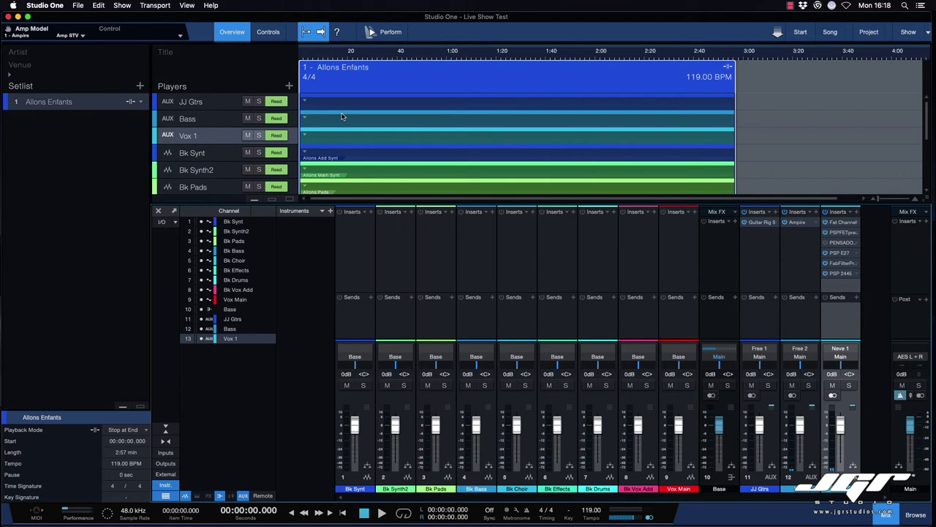
Step: Add a Real Instrument player named Vox 2 Choir with Neve 2 as its input
click(288, 86)
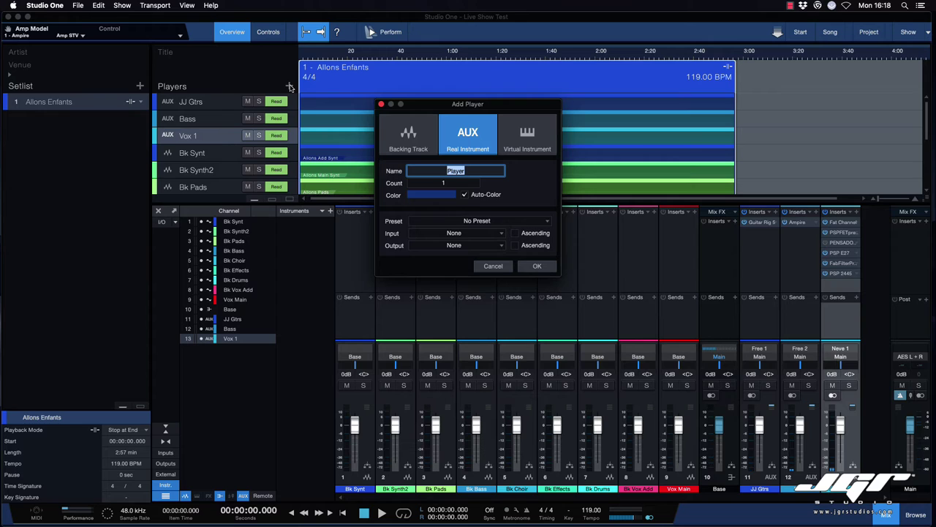
text(Vox 2 Choir)
click(497, 232)
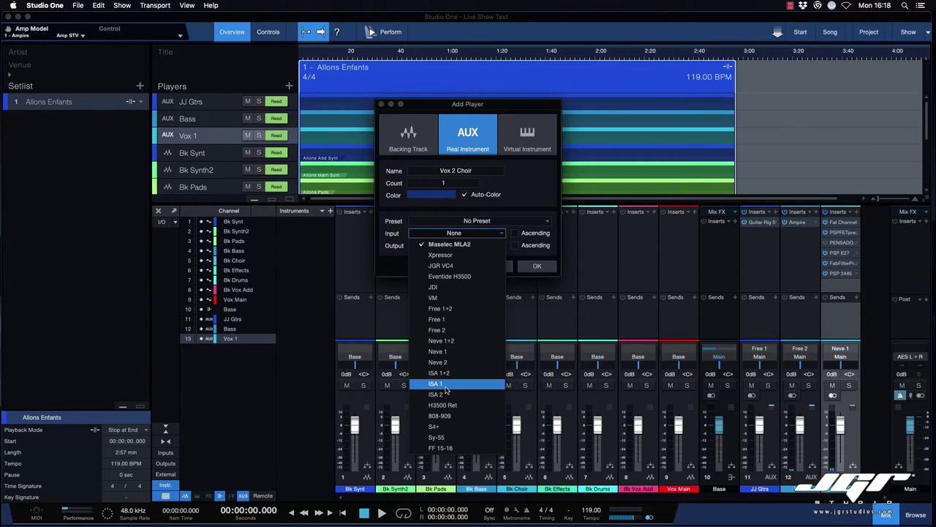
click(443, 362)
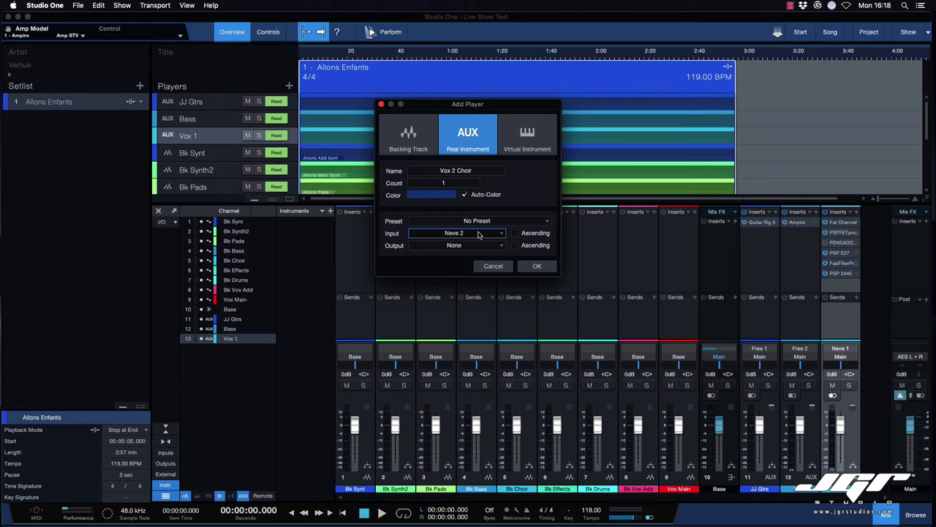
click(537, 266)
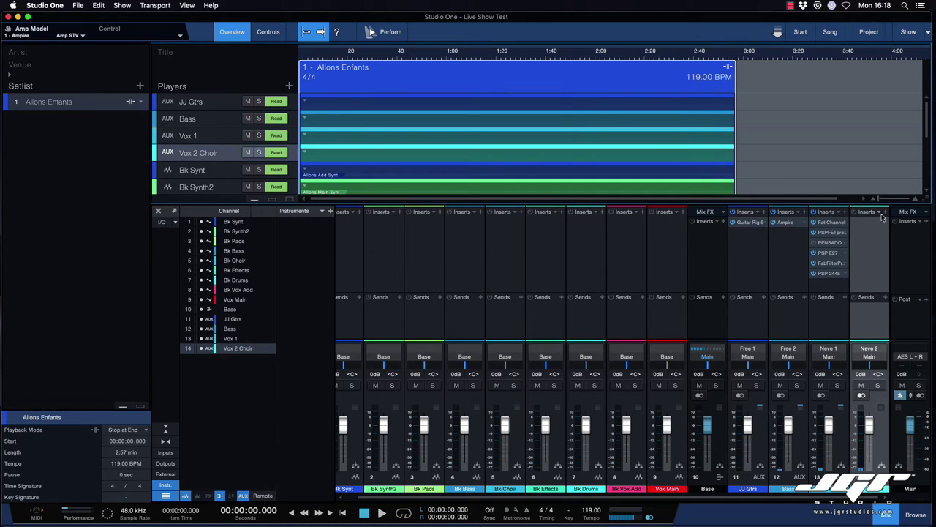
Step: Copy the Fat Channel insert from Vox 1 to the Vox 2 Choir channel, and select the JJ Gtrs player
drag(829, 222, 883, 225)
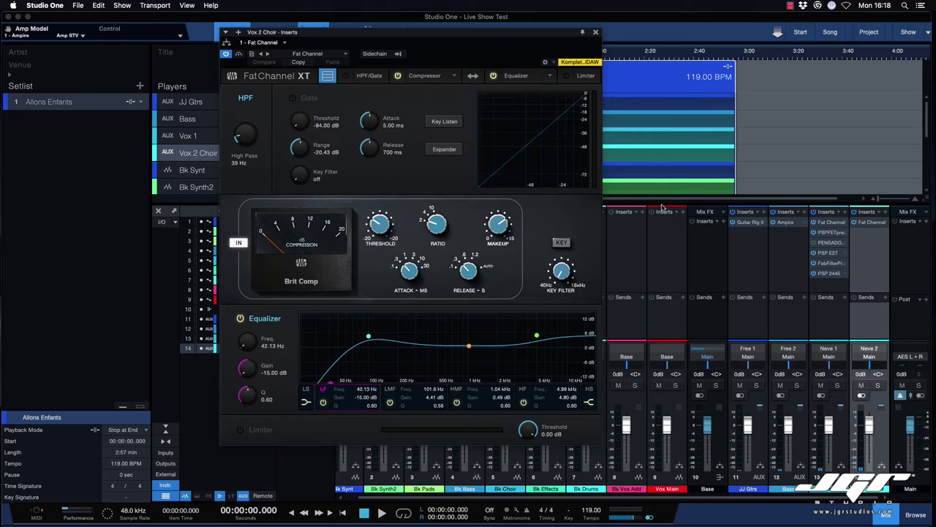
click(595, 33)
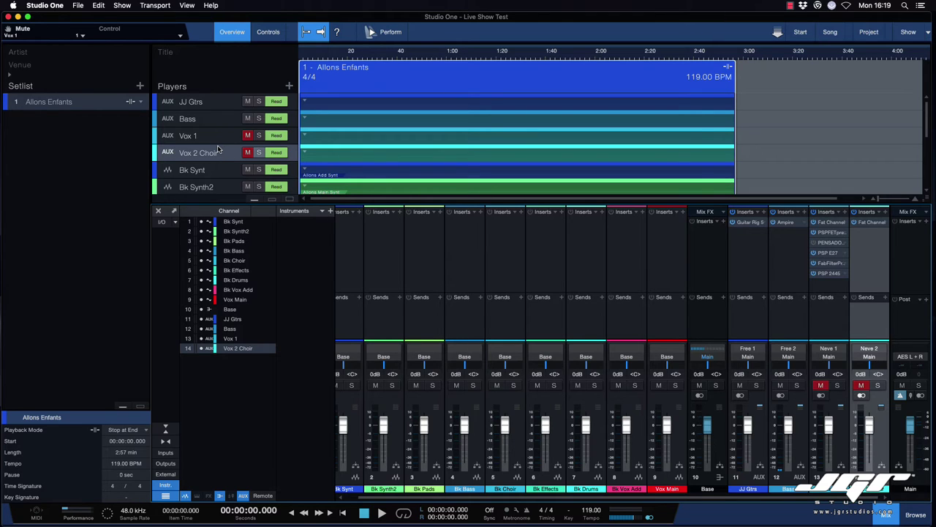
click(228, 106)
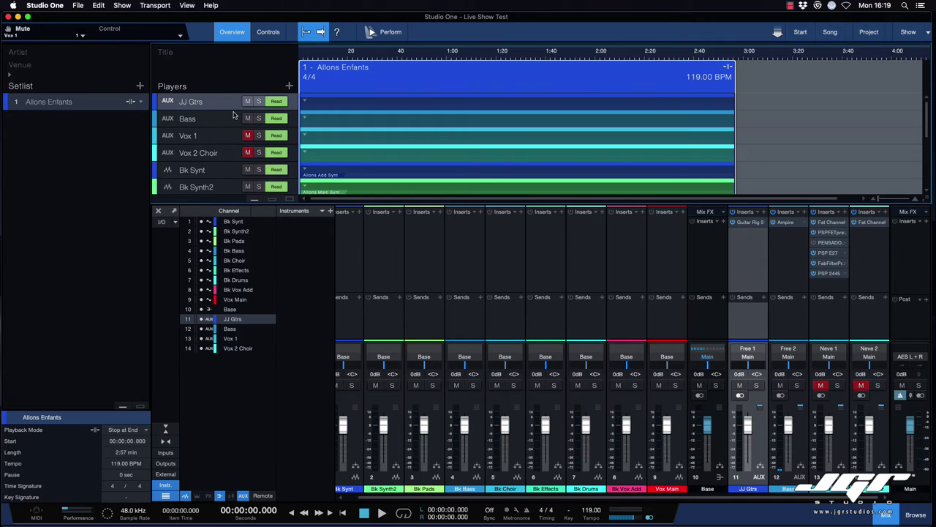
Step: Add the virtual instruments Mai Tai, Presence, ANA2, Absynth 5 and Kontakt to the show, and browse Kontakt's libraries
click(330, 211)
text(mai)
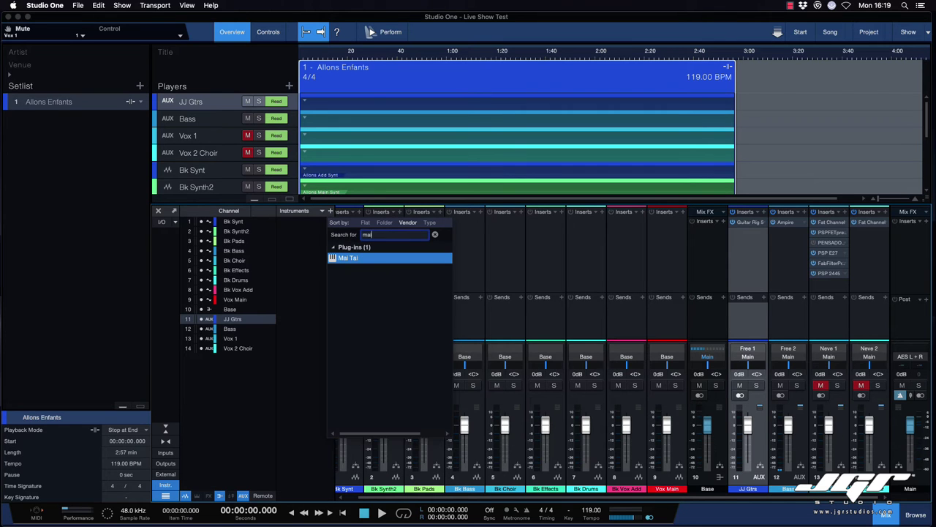
key(Return)
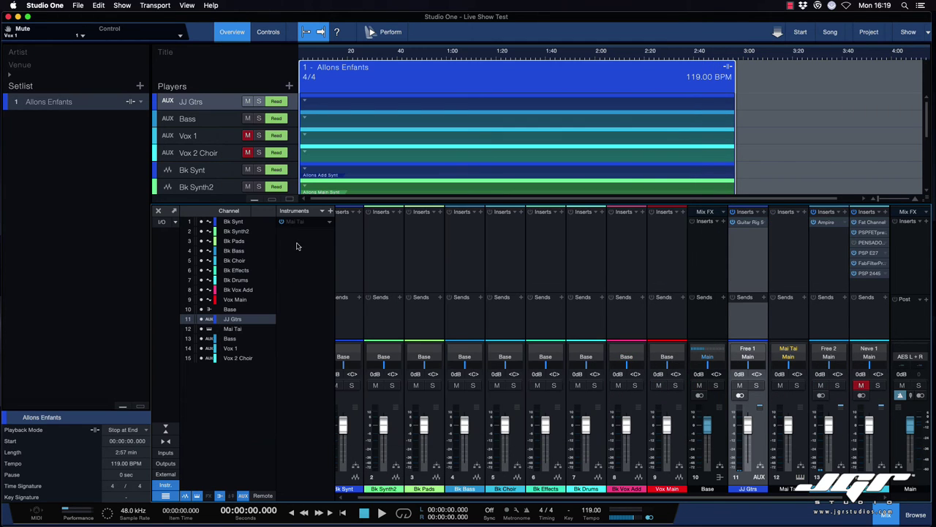
click(330, 210)
text(p)
text(r)
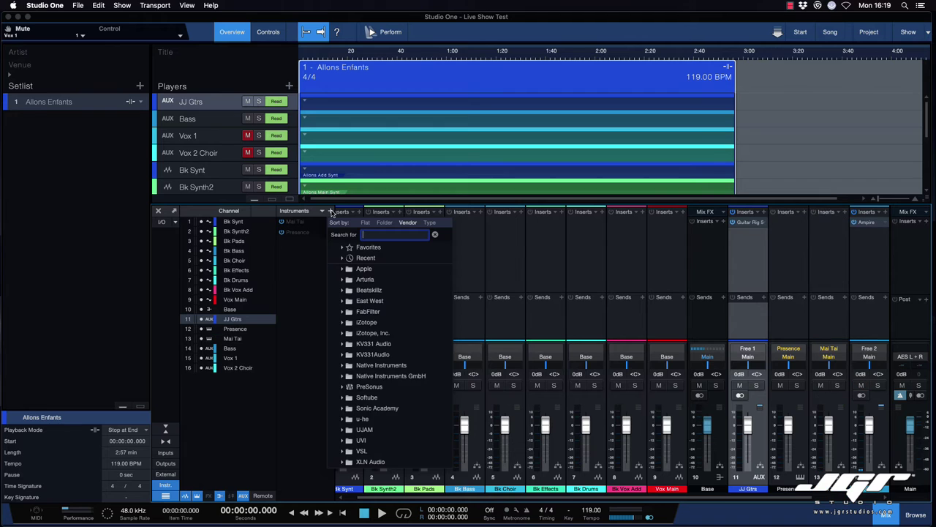
text(ana)
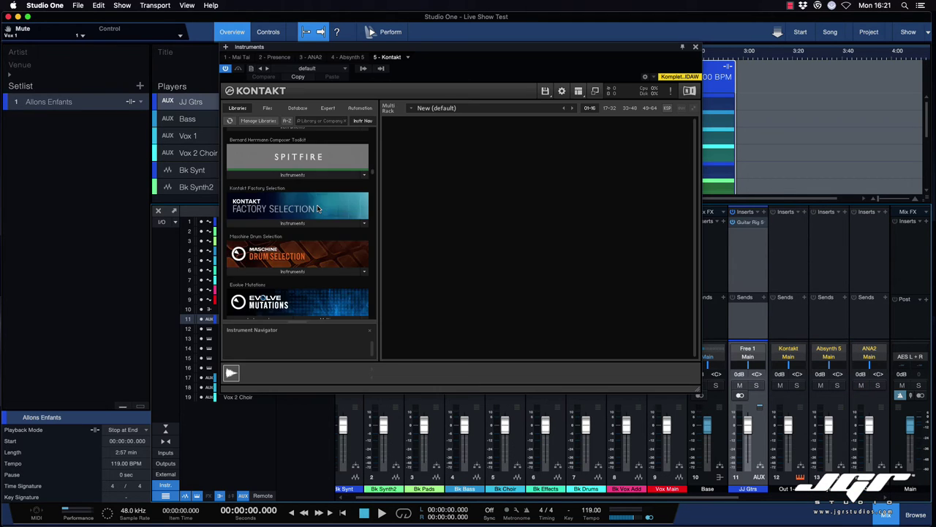
scroll(316, 209, down, 10)
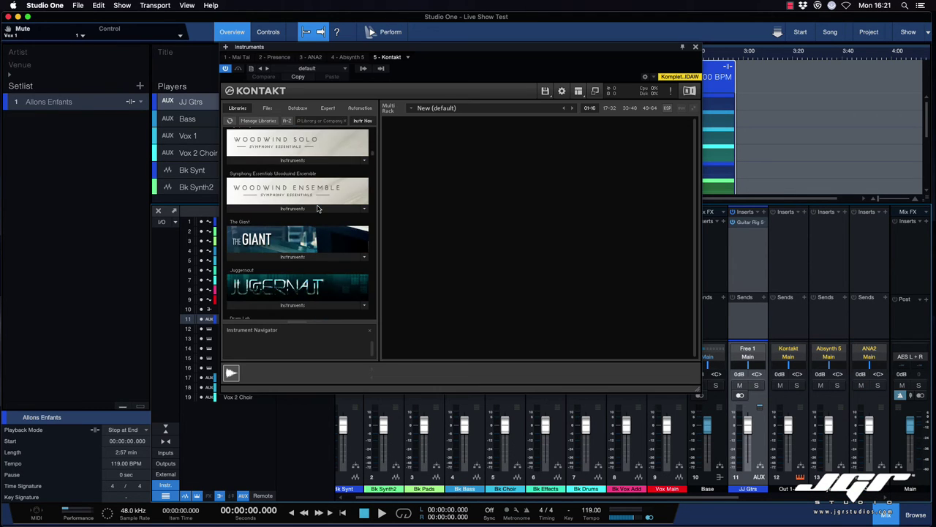
Step: Finish browsing Kontakt's libraries and add the Piano V2 virtual instrument to the show
scroll(316, 209, down, 15)
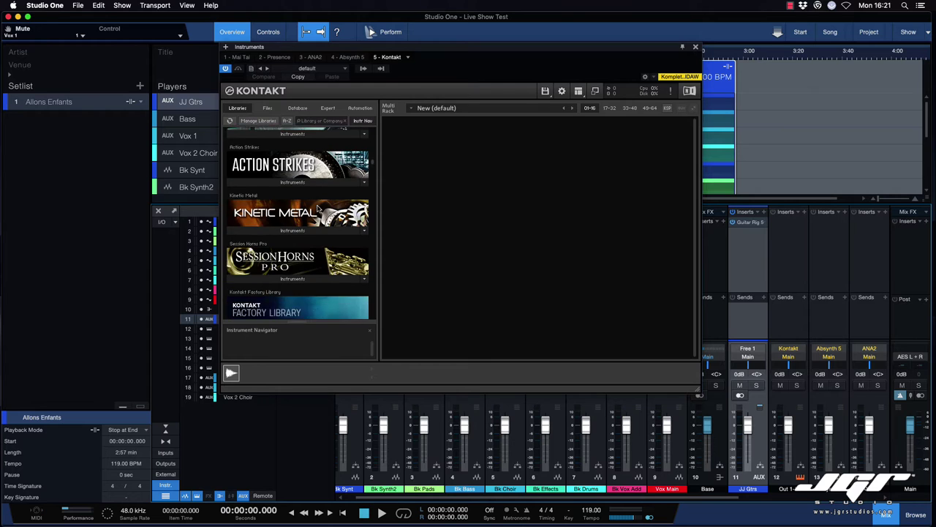
scroll(317, 209, down, 15)
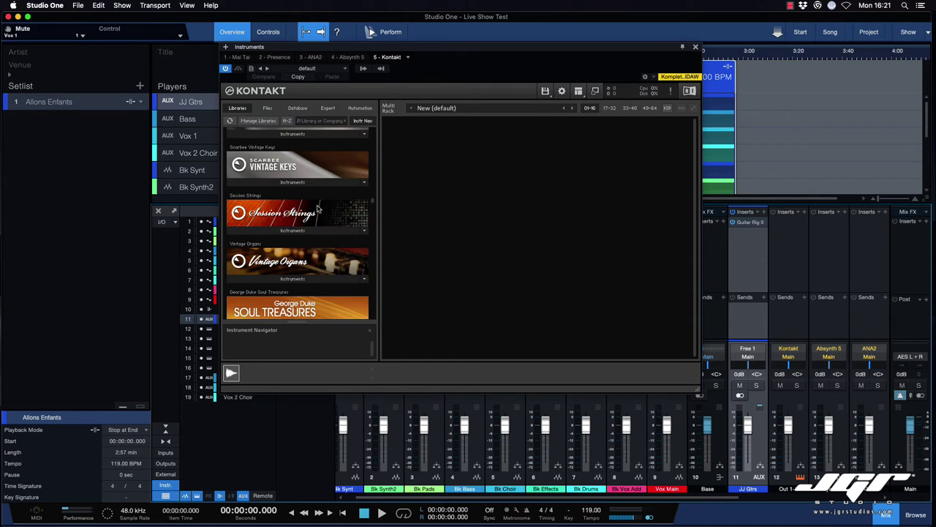
scroll(317, 209, up, 5)
click(289, 222)
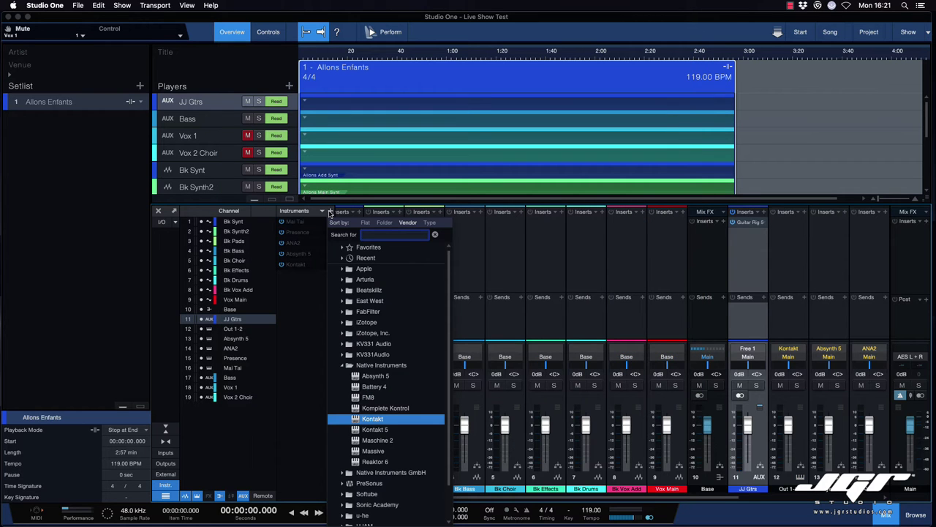
text(pian)
key(Down)
key(Return)
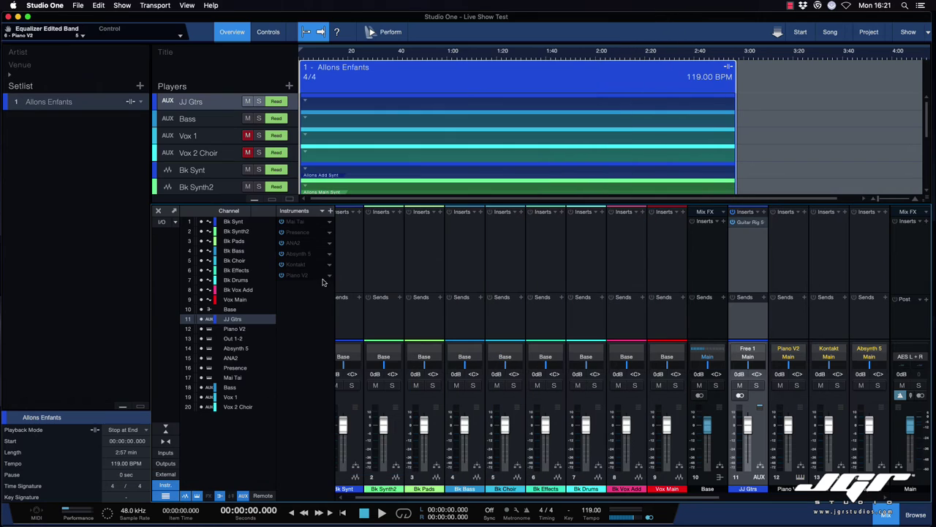
Step: Set up a new Virtual Instrument player named Keys
click(289, 86)
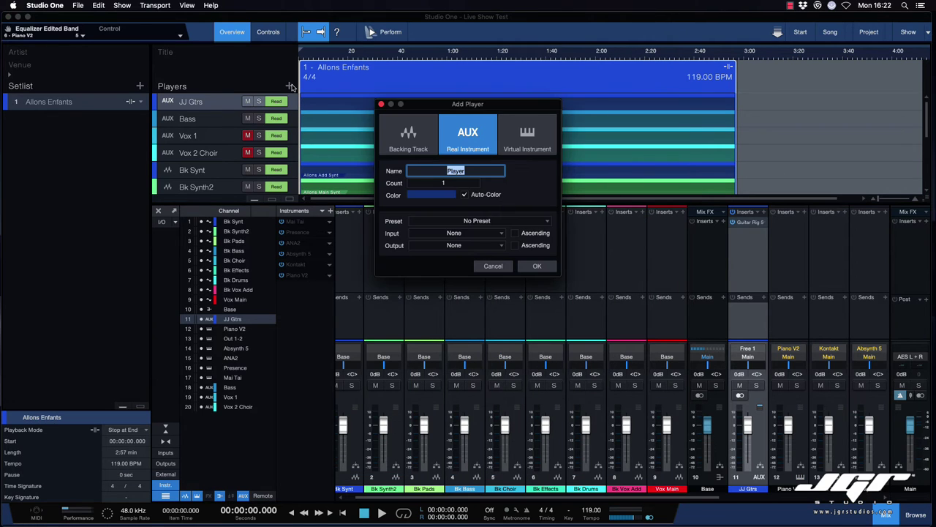
click(519, 138)
click(534, 135)
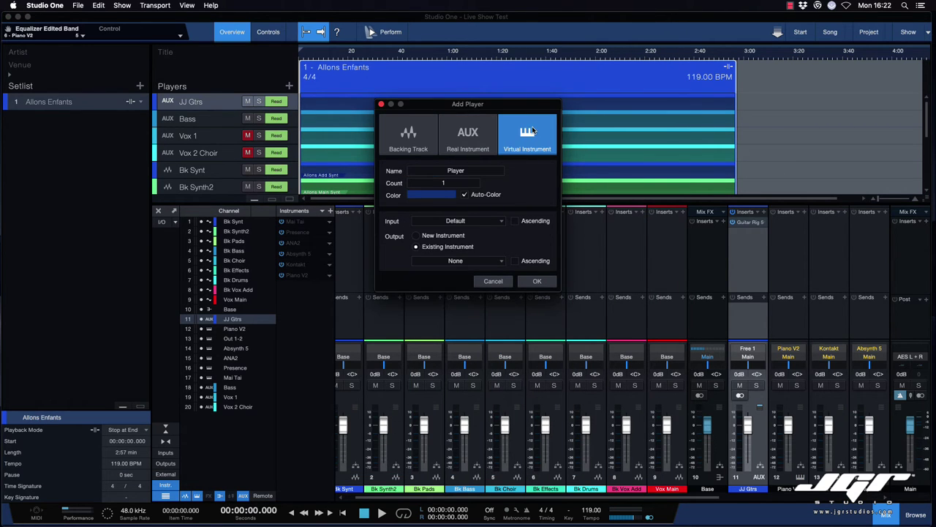
click(477, 172)
click(482, 171)
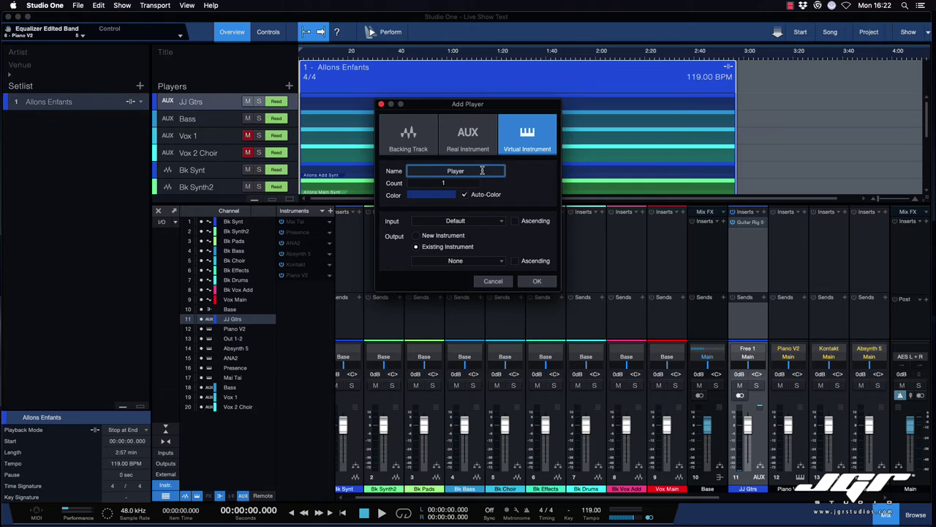
double_click(482, 171)
key(BackSpace)
text(Keys)
Step: Set the Keys player's input to Komplete Kontrol S | Any, route it to the existing Mai Tai instrument, and create the player
click(468, 220)
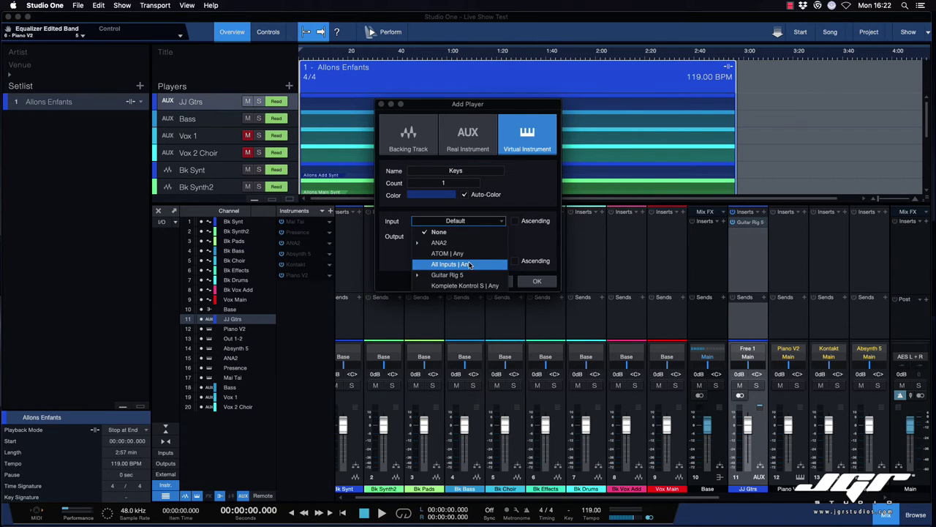
click(485, 286)
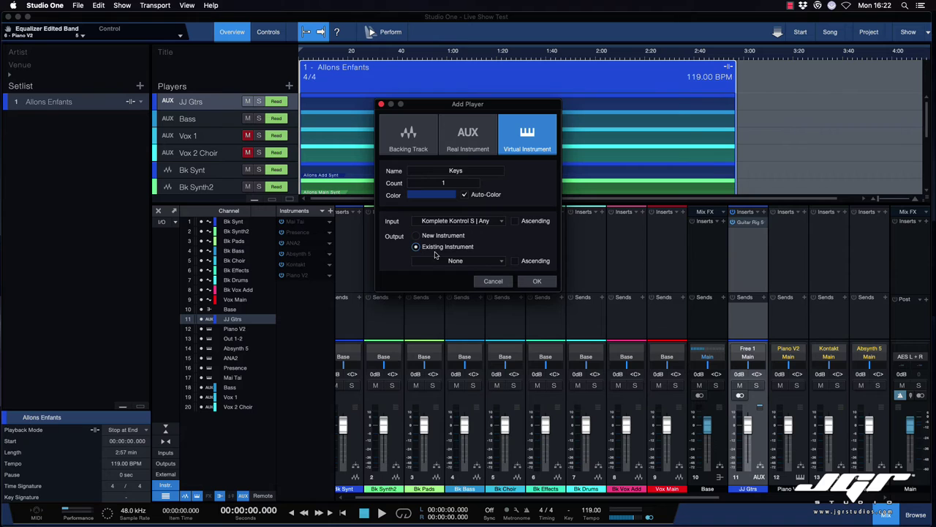
click(489, 262)
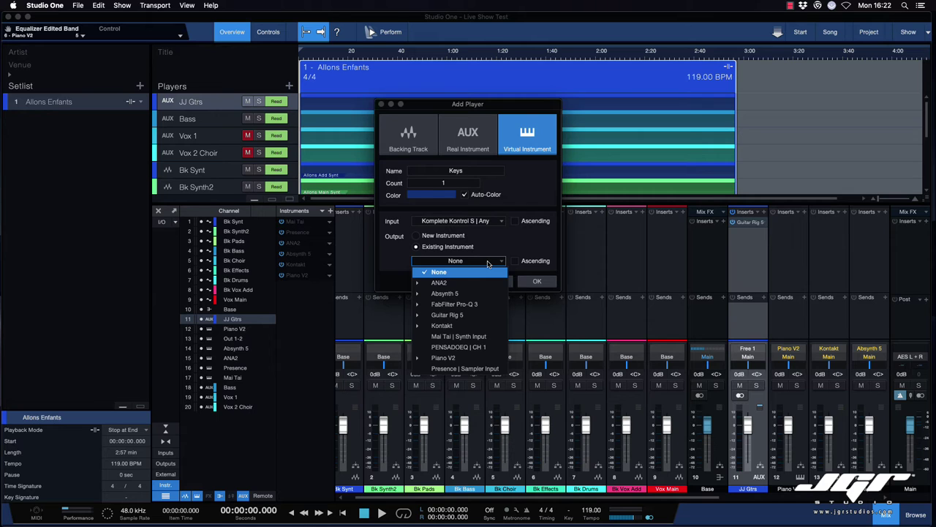
click(477, 336)
click(539, 282)
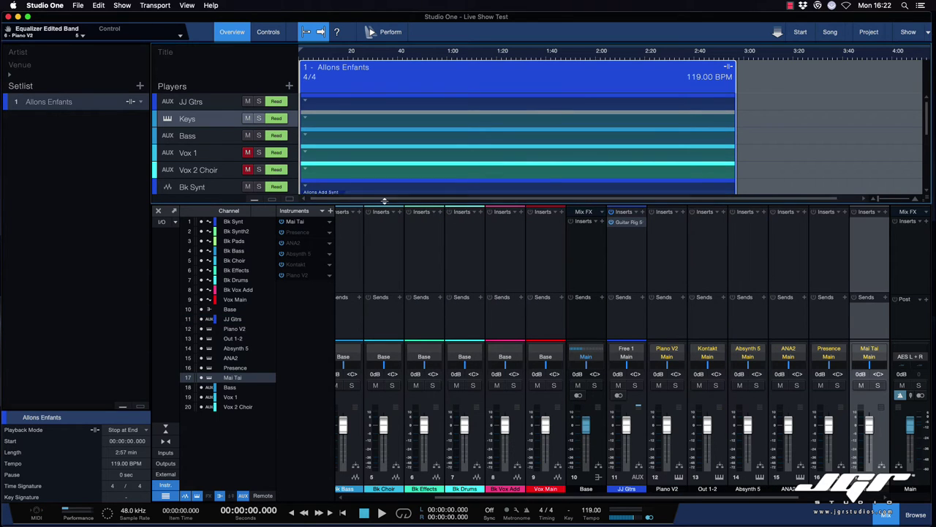
Step: Hide the mixer, enlarge the player tracks to show their inputs and outputs, and view the instruments available to Keys
click(272, 199)
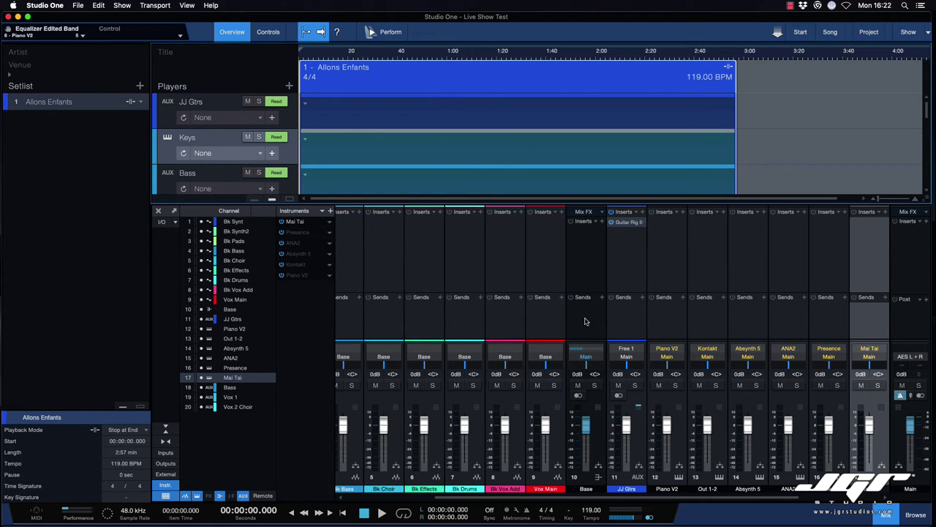
click(888, 514)
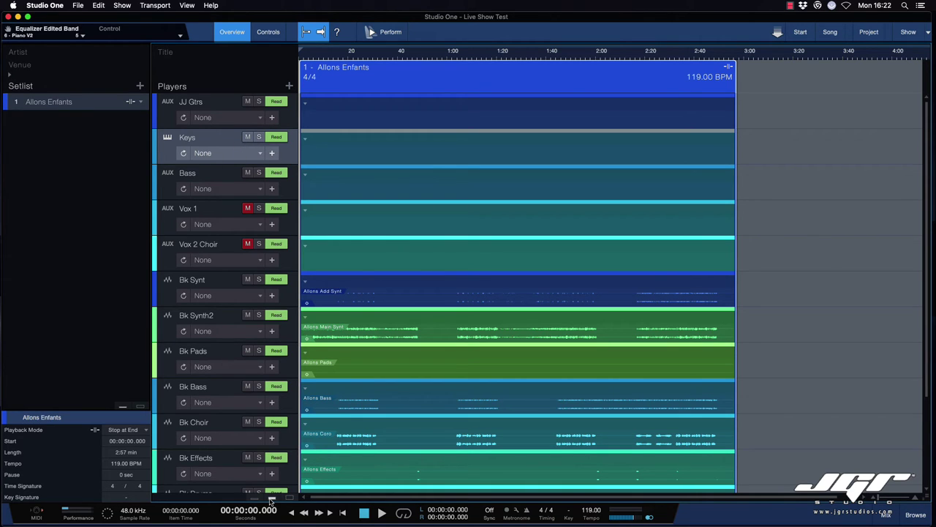
click(260, 155)
click(220, 144)
click(291, 497)
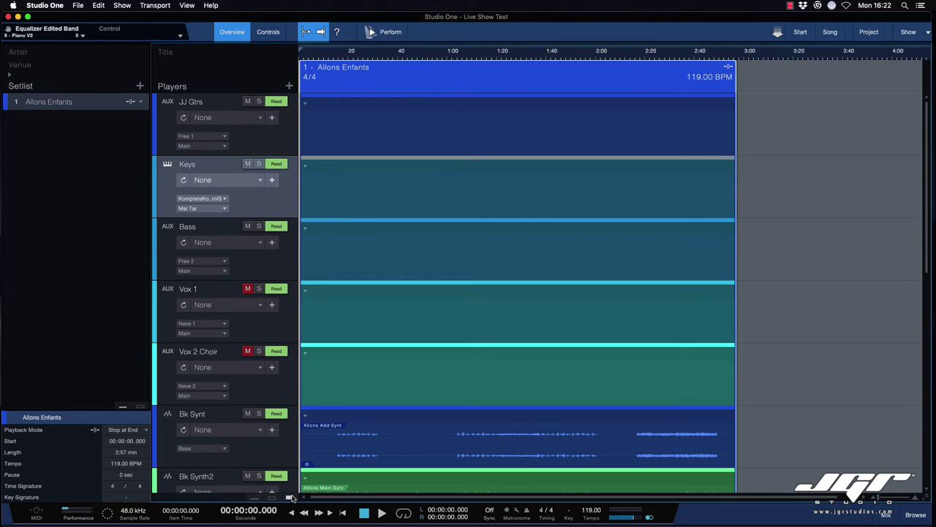
click(223, 210)
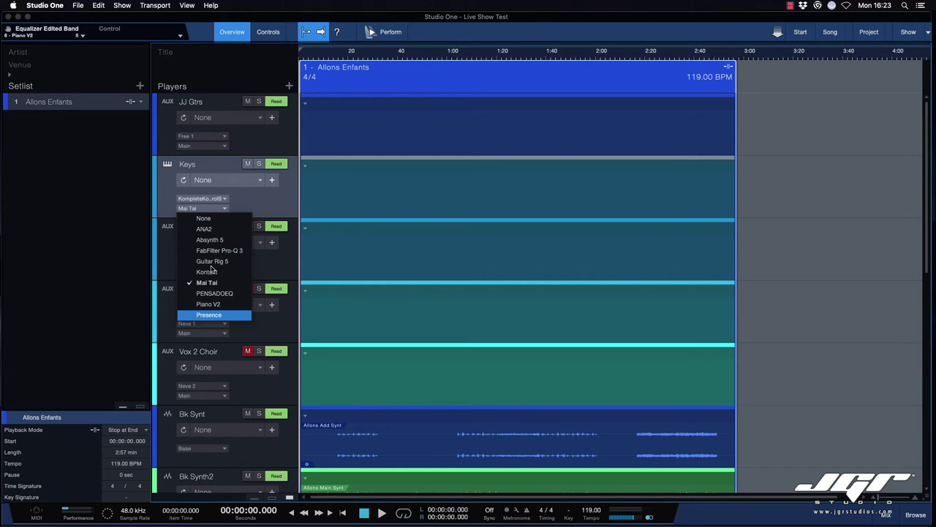
click(276, 215)
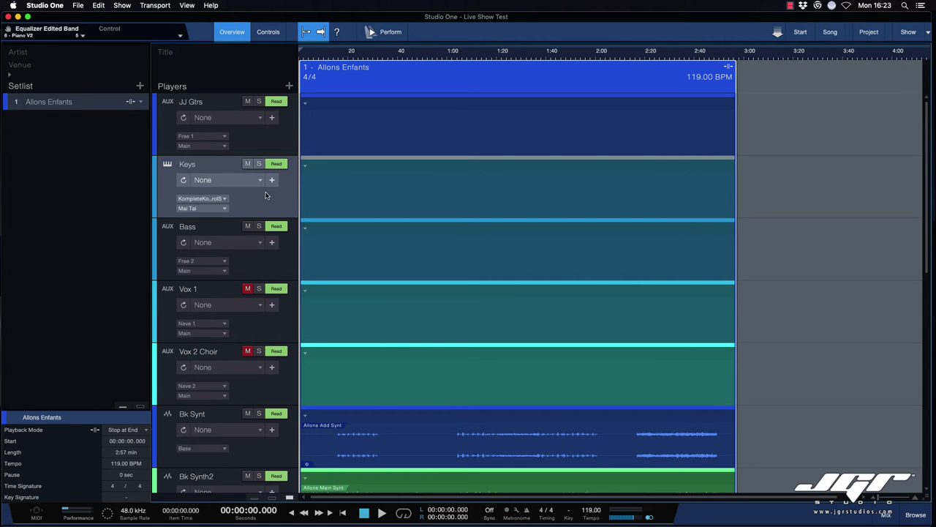
Step: Load the AttacKey Paddy preset in the Keys player's Mai Tai and save it as a patch under that name
click(167, 166)
click(342, 68)
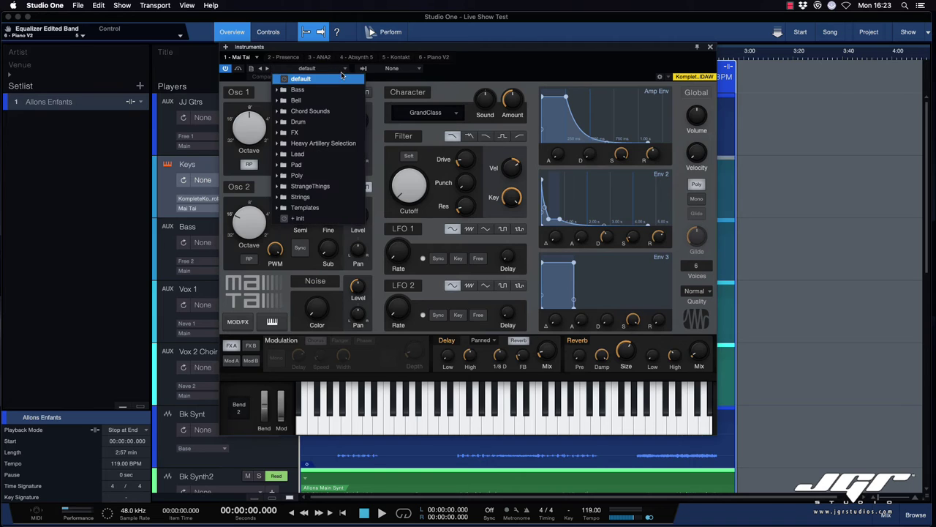
click(272, 180)
click(273, 180)
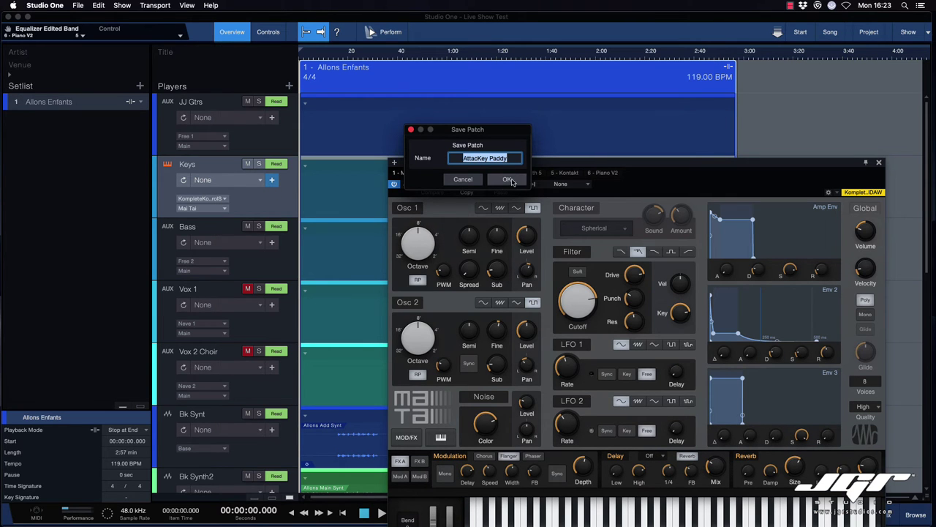
drag(503, 130, 503, 97)
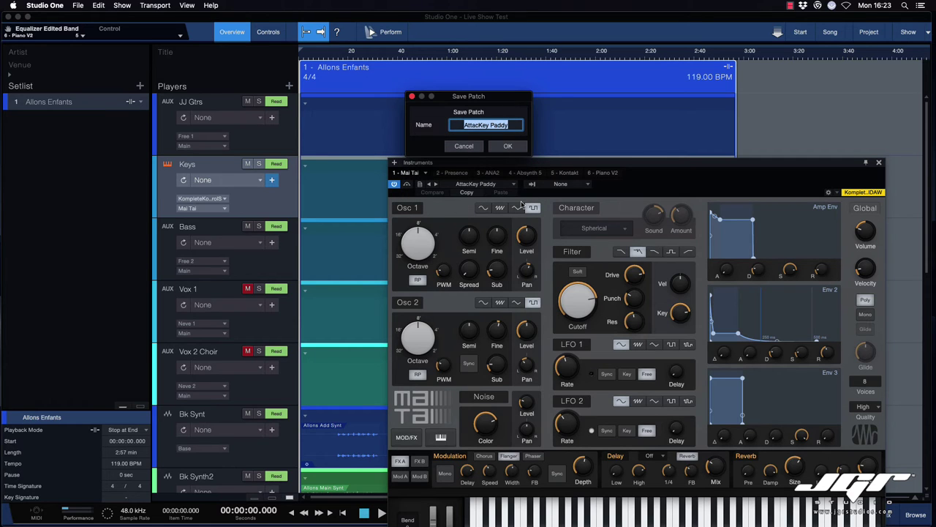
click(507, 146)
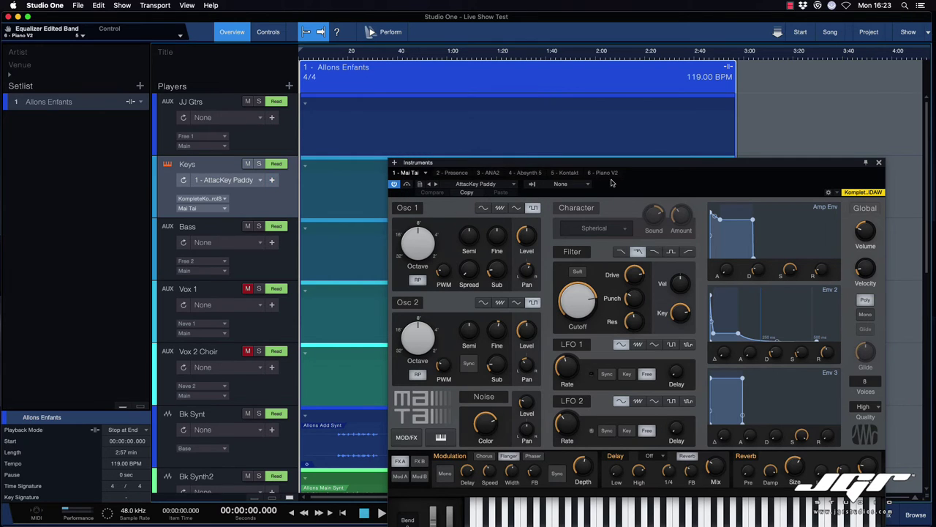
Step: Add a second item to the setlist after Allons Enfants and name it Song 2
click(735, 55)
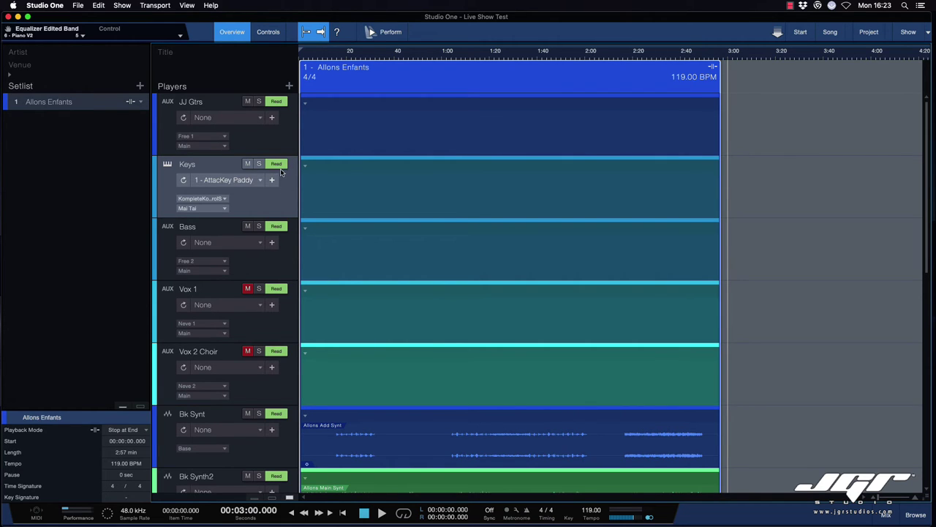
click(139, 86)
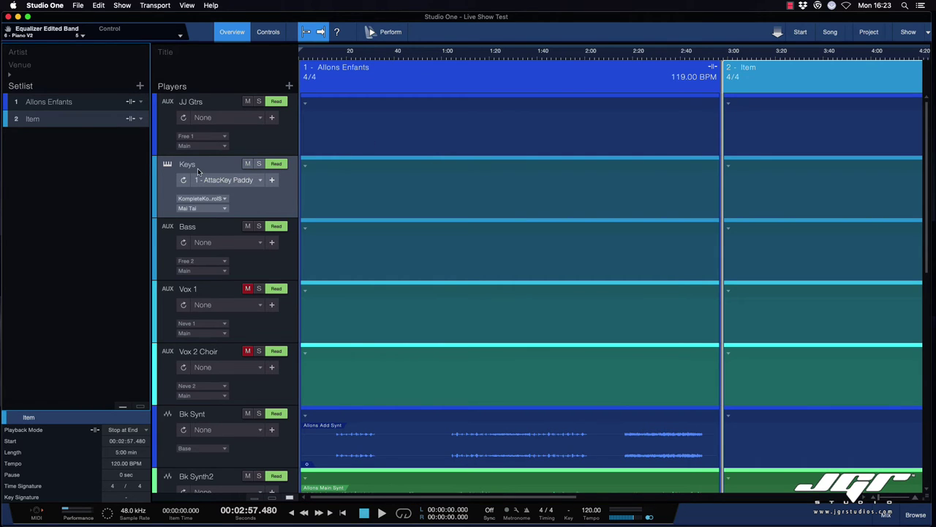
double_click(46, 121)
text(Song 2)
key(Return)
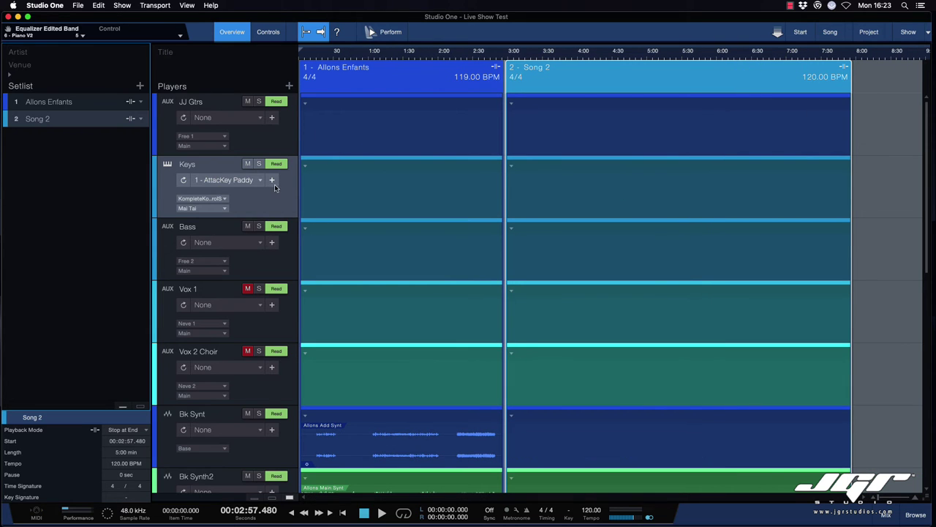
Step: With the playhead inside Song 2, load the Beast preset in Mai Tai and save it as a patch of the Keys player
click(545, 55)
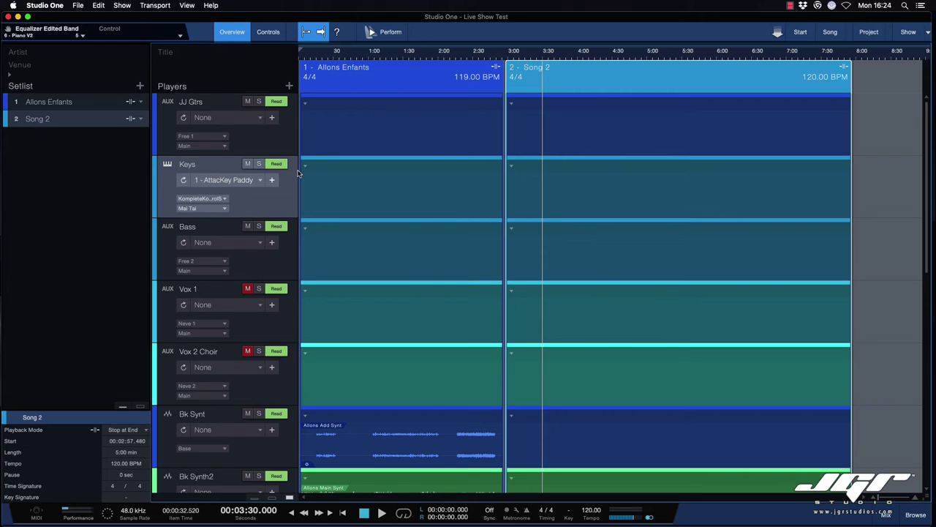
click(169, 165)
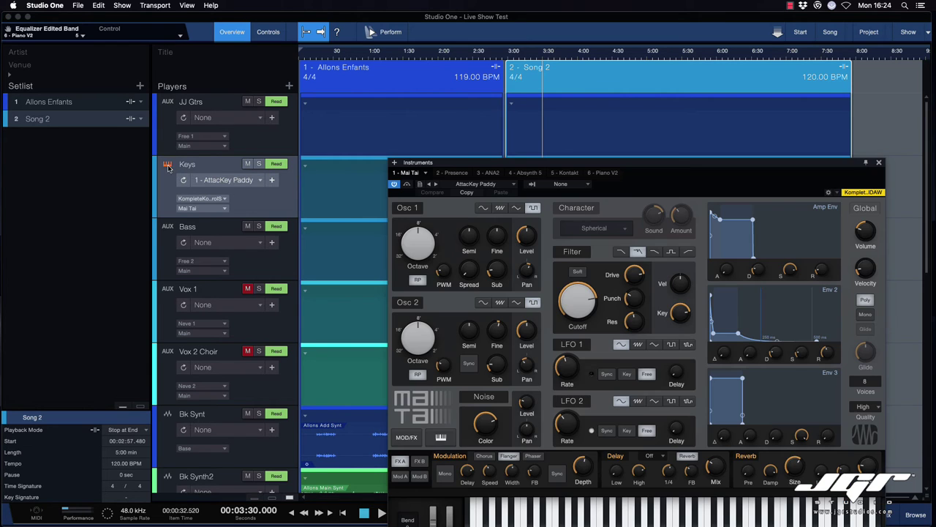
click(437, 185)
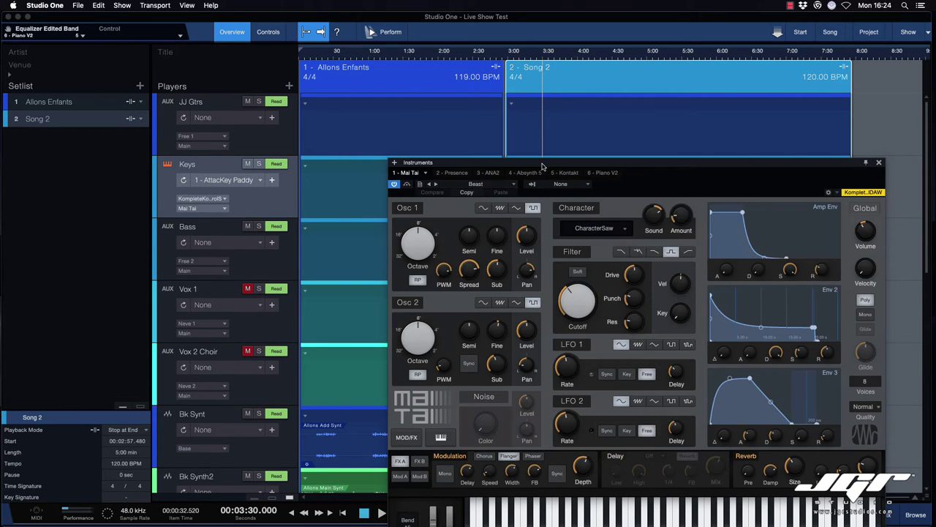
drag(542, 163, 505, 139)
click(272, 181)
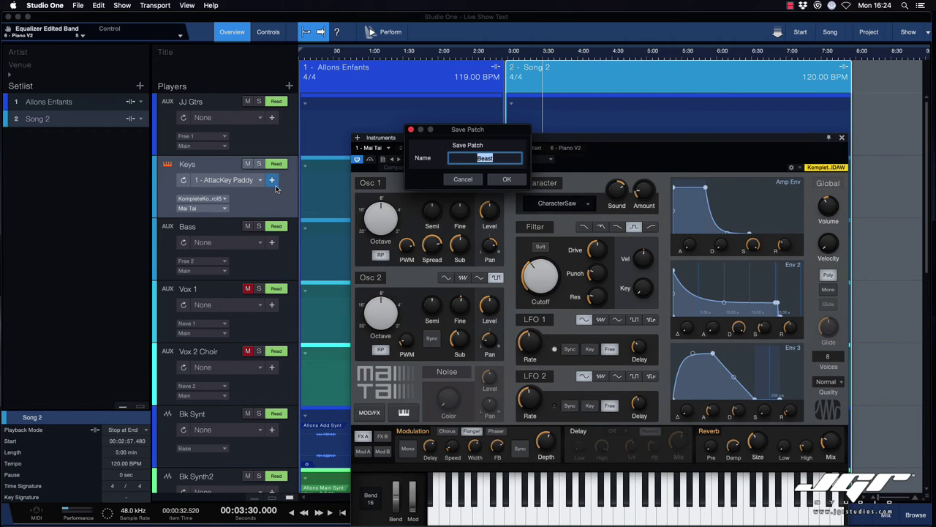
click(508, 179)
click(842, 138)
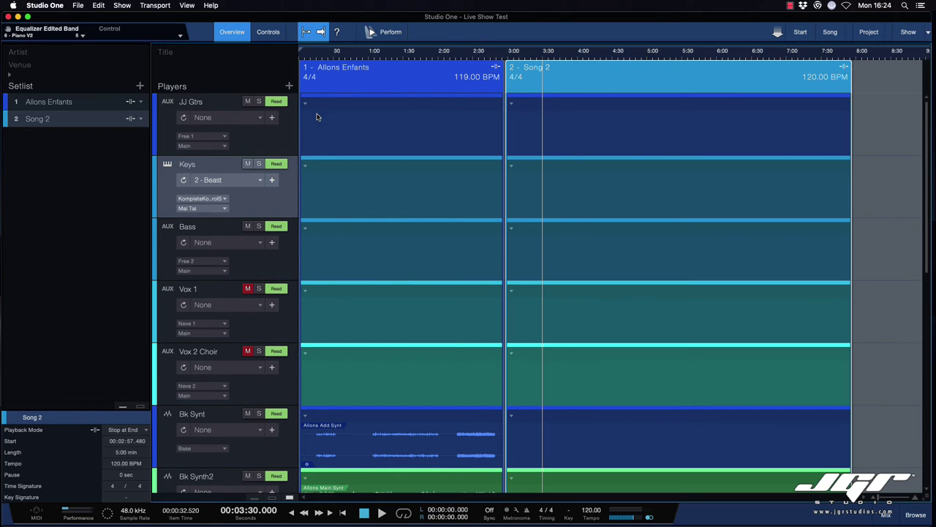
Step: Assign the AttacKey Paddy patch to Keys in Allons Enfants and the Beast patch in Song 2
click(305, 168)
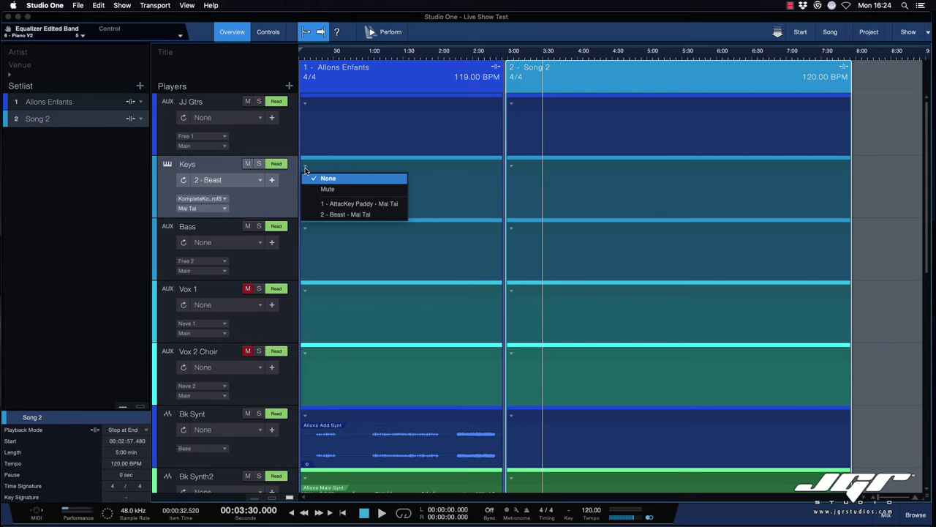
click(321, 204)
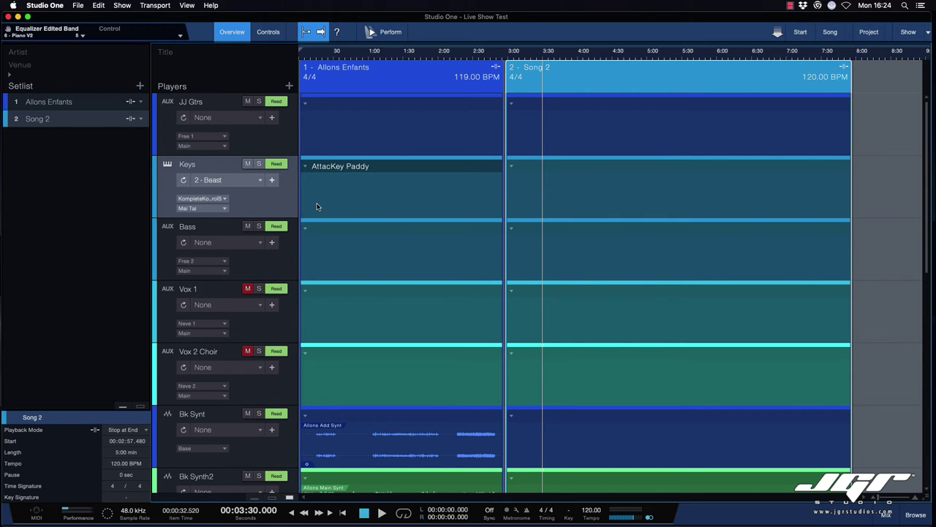
click(518, 170)
click(554, 212)
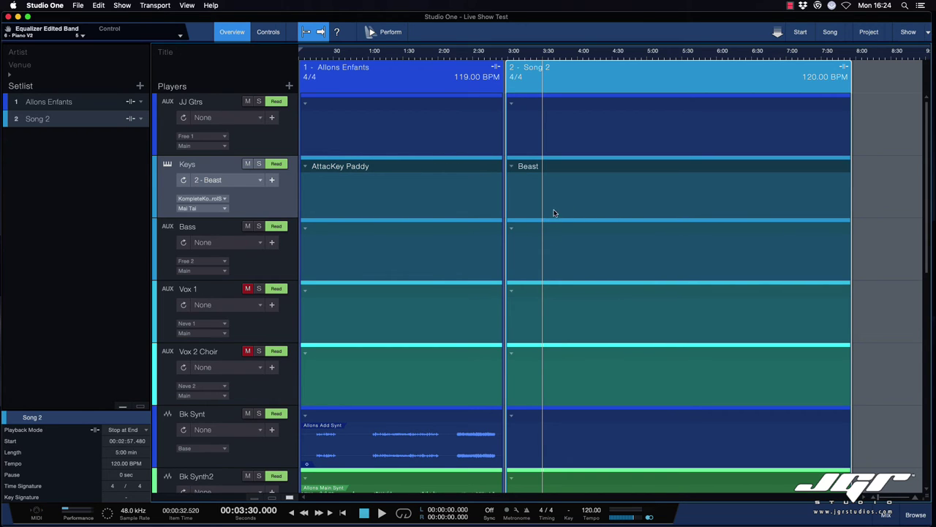
Step: Move the playhead between Allons Enfants and Song 2 to check the Keys player's patch switching
click(496, 53)
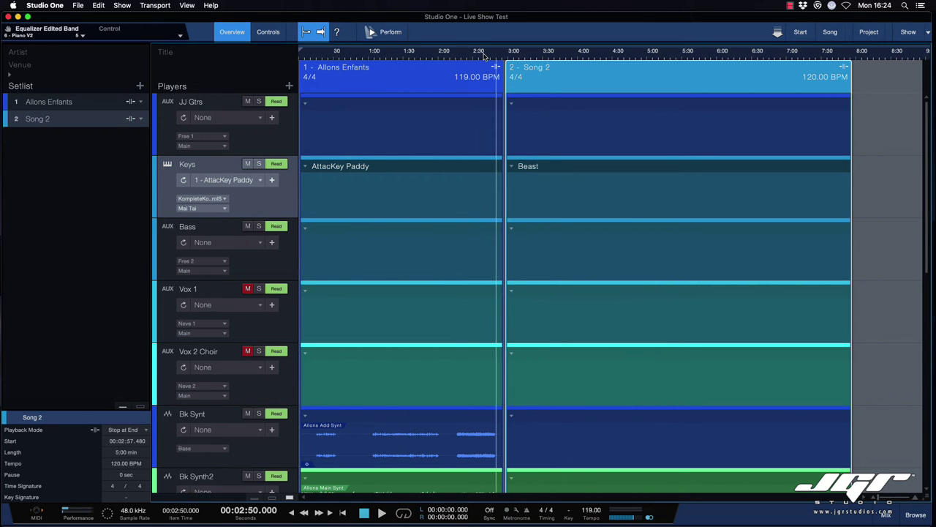
click(484, 55)
click(532, 55)
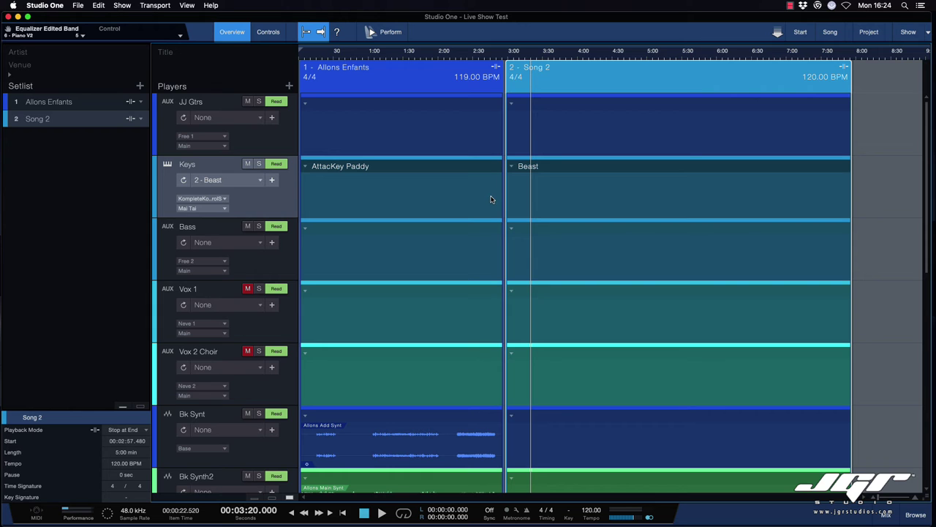
Step: Load the Mid Lead preset in the JJ Gtrs player's Guitar Rig 5 insert and save it as a patch named Mid Lead
key(Up)
click(886, 514)
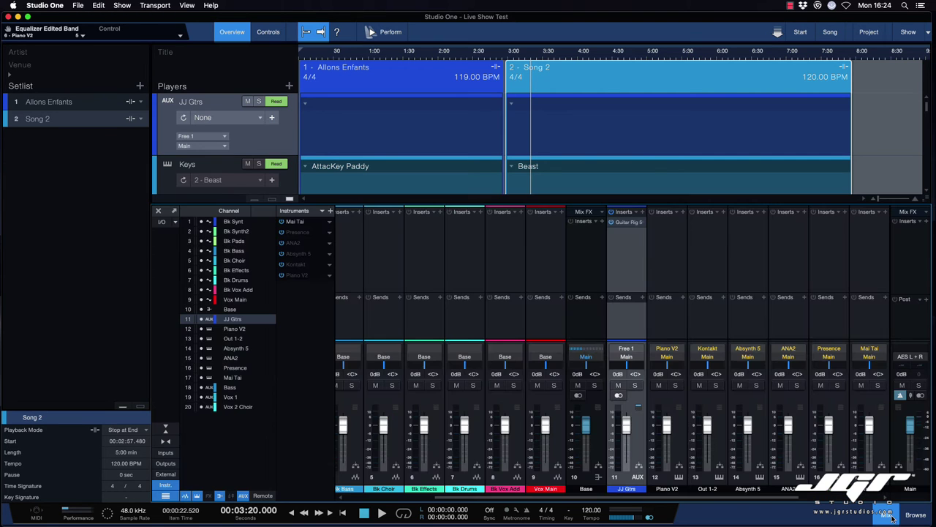
click(590, 278)
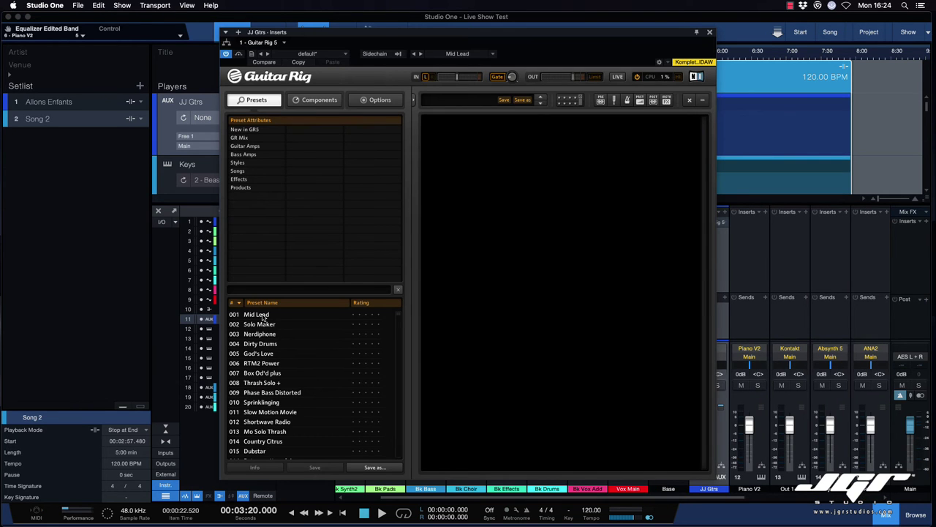
click(263, 314)
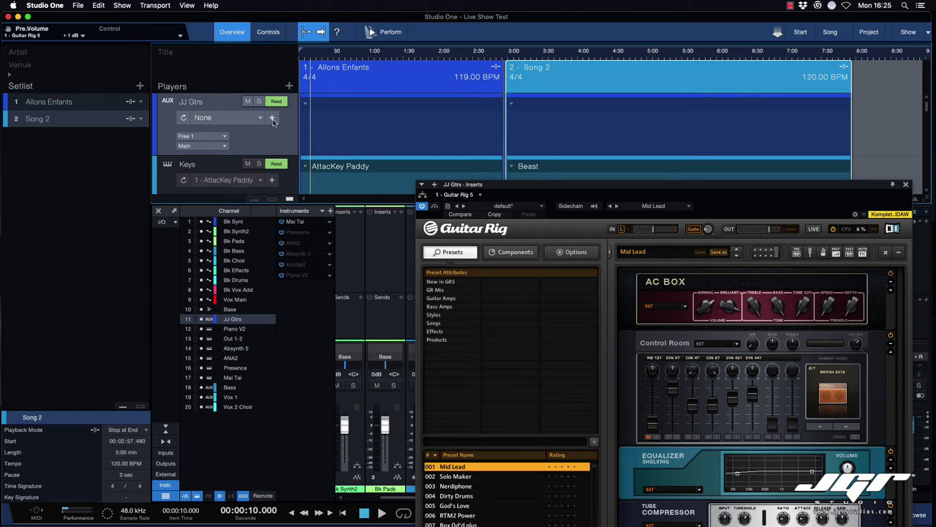
click(272, 119)
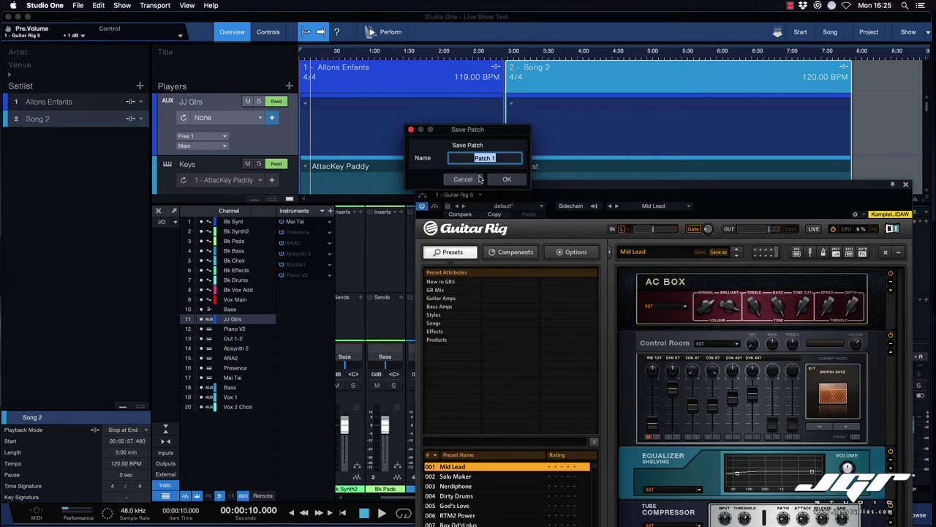
text(Mid Lead)
key(Return)
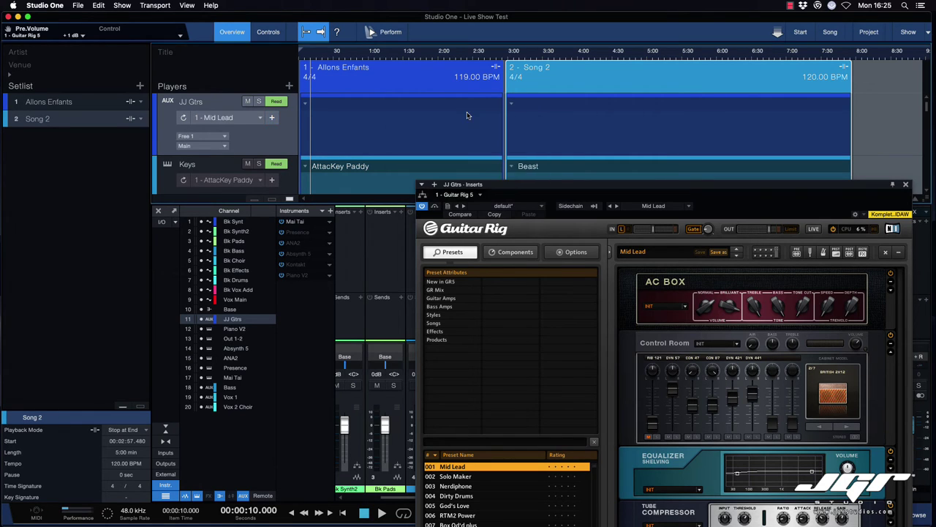
Step: With the playhead inside Song 2, load the Solo Maker preset in Guitar Rig 5 and save it as a JJ Gtrs patch
click(559, 55)
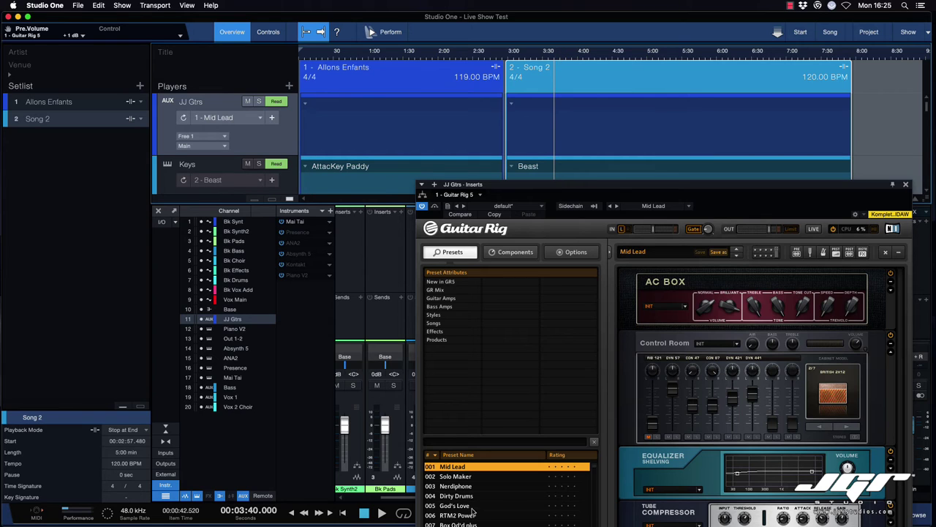
click(466, 477)
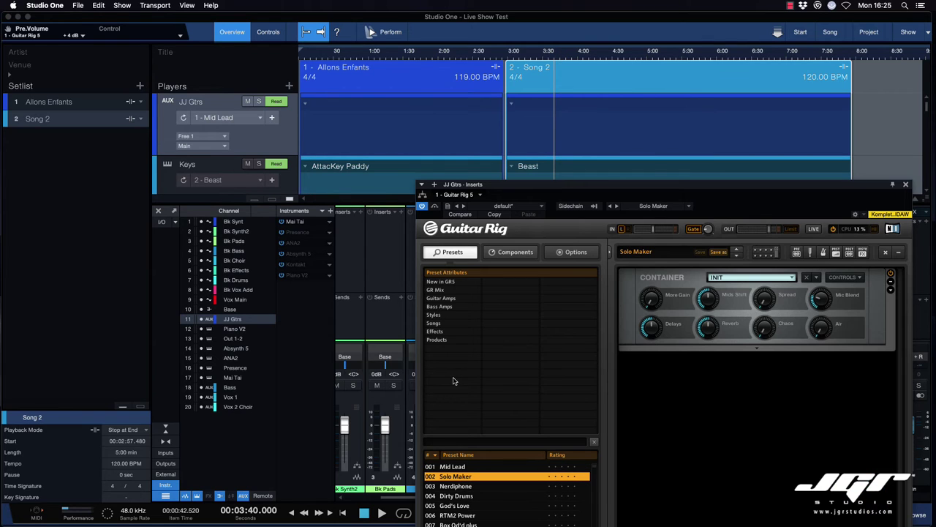
click(272, 118)
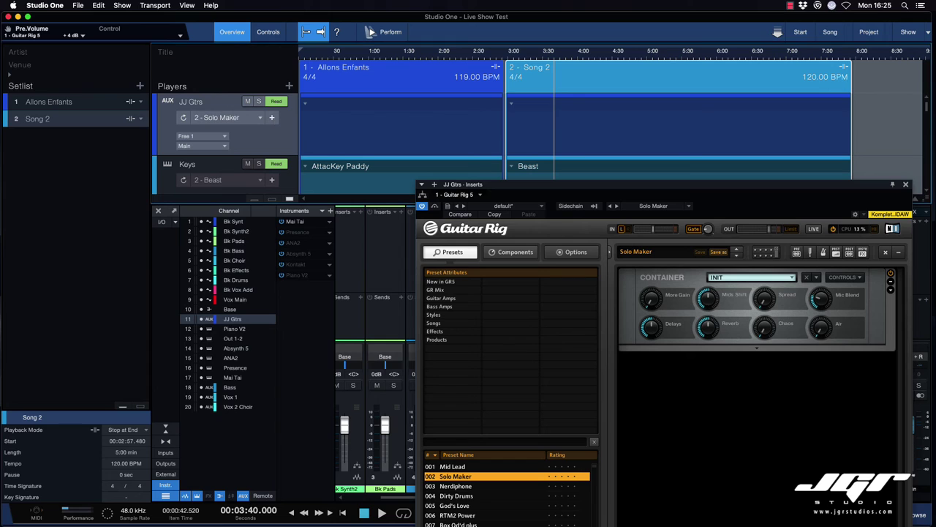
Step: Assign the Mid Lead patch to JJ Gtrs in Allons Enfants and the Solo Maker patch in Song 2
click(306, 106)
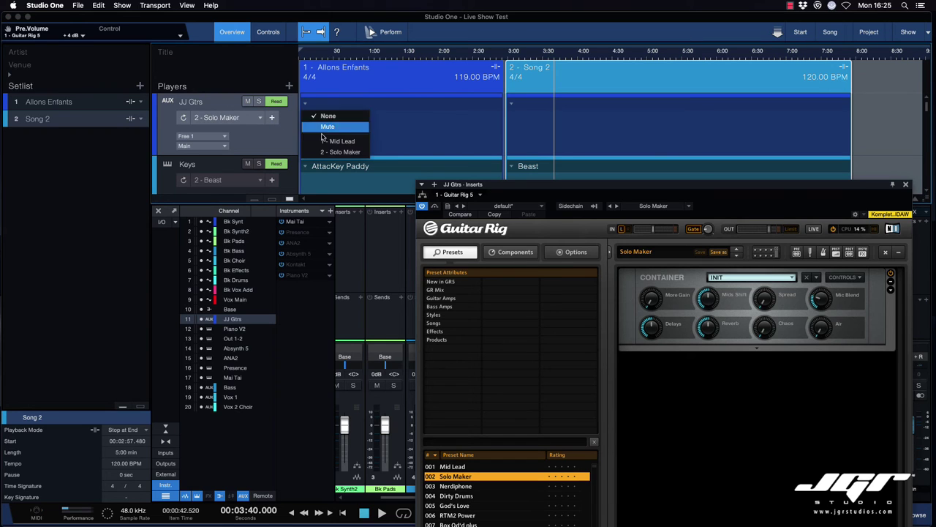
click(329, 142)
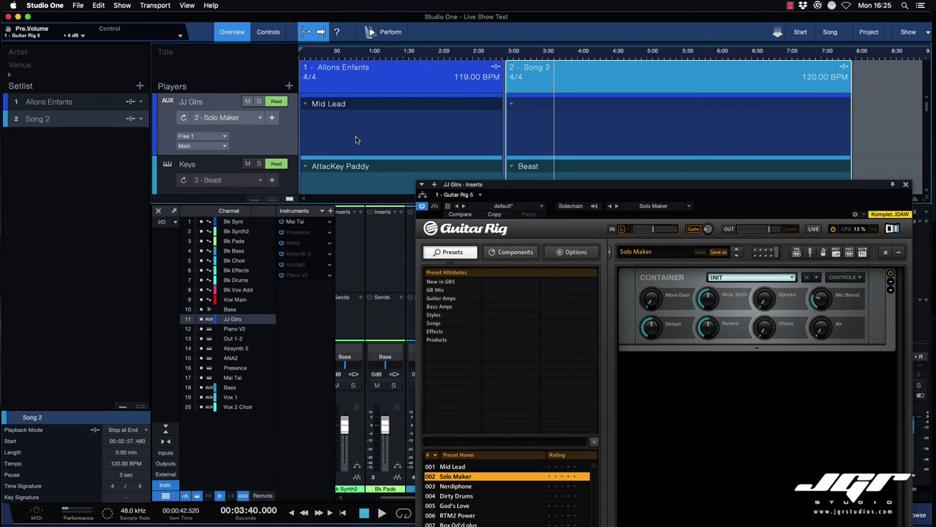
click(511, 103)
click(541, 152)
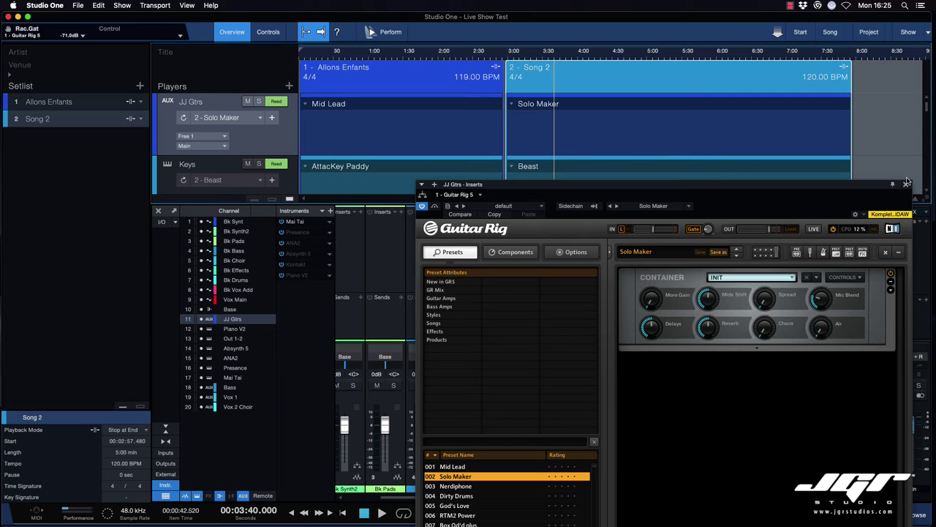
Step: Move the playhead between Allons Enfants and Song 2 to check the JJ Gtrs patch switching, and close the Guitar Rig window
click(491, 50)
click(529, 53)
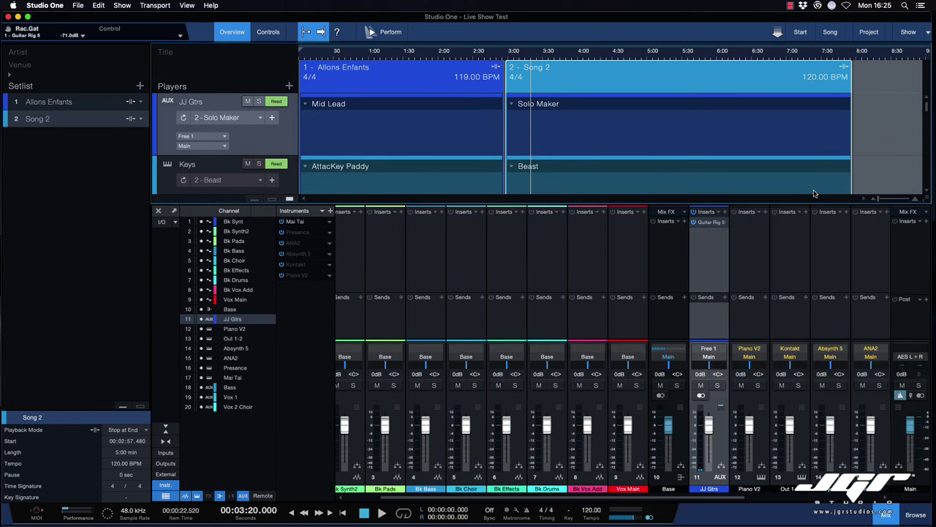
click(906, 184)
scroll(809, 276, left, 2)
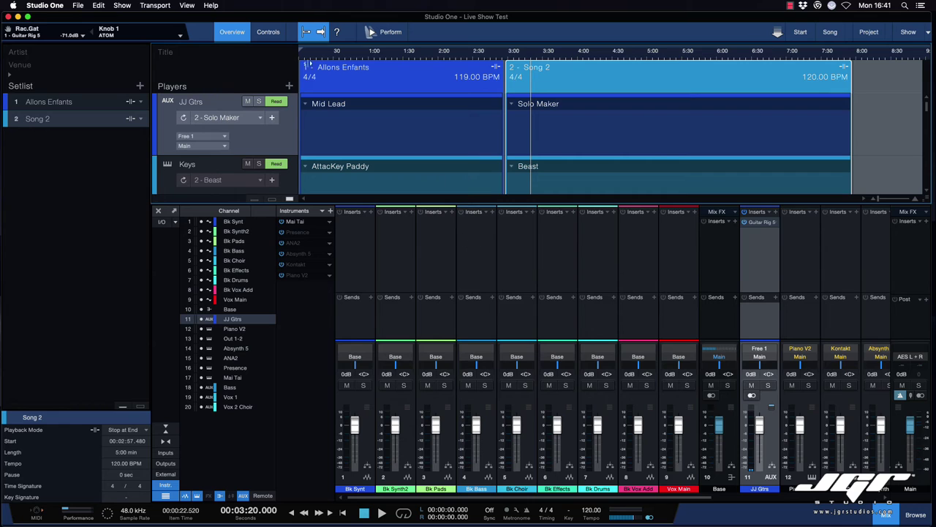
Step: Examine the list of macro controls and the performance view for Allons Enfants, including the hardware assignment option of Knob 1
click(269, 32)
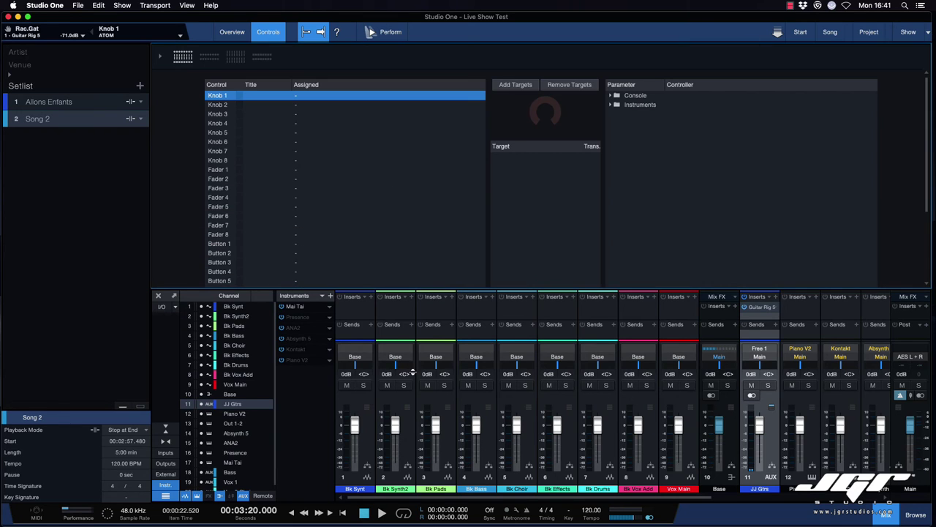
scroll(229, 117, down, 5)
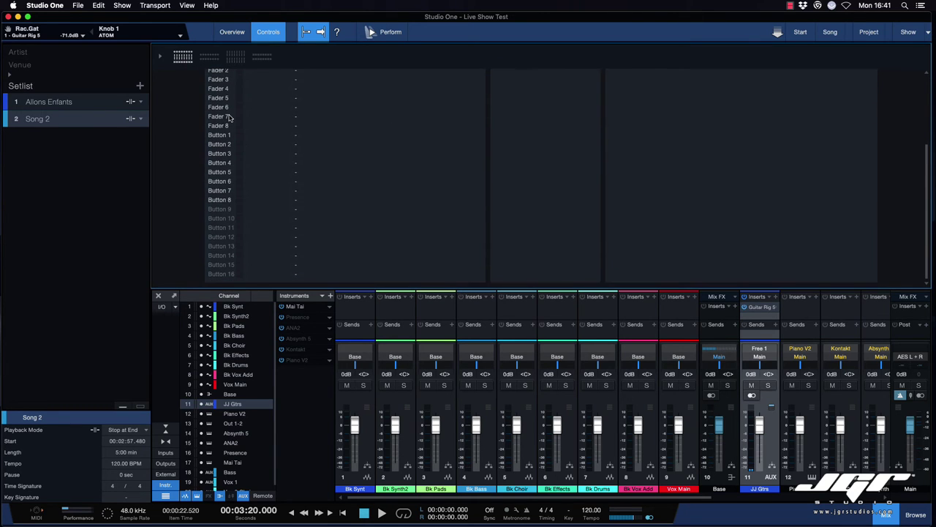
click(386, 32)
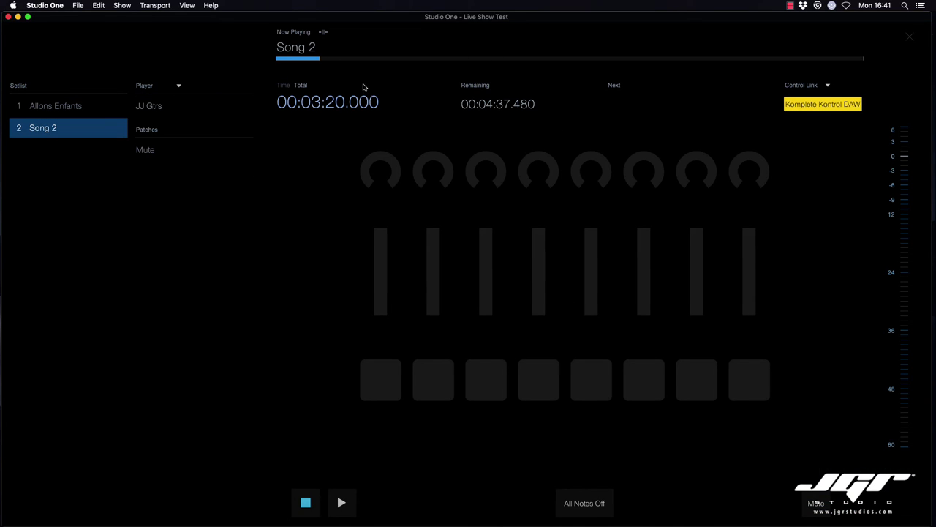
click(80, 110)
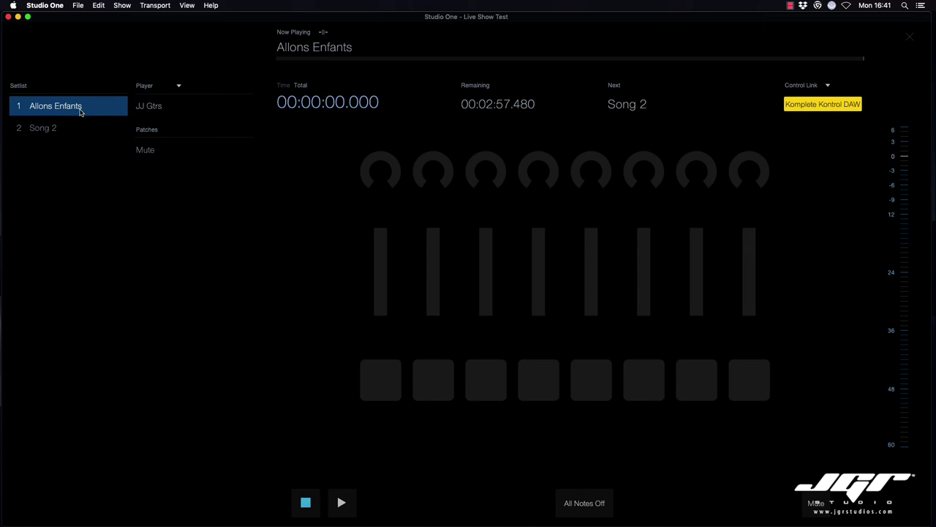
right_click(389, 165)
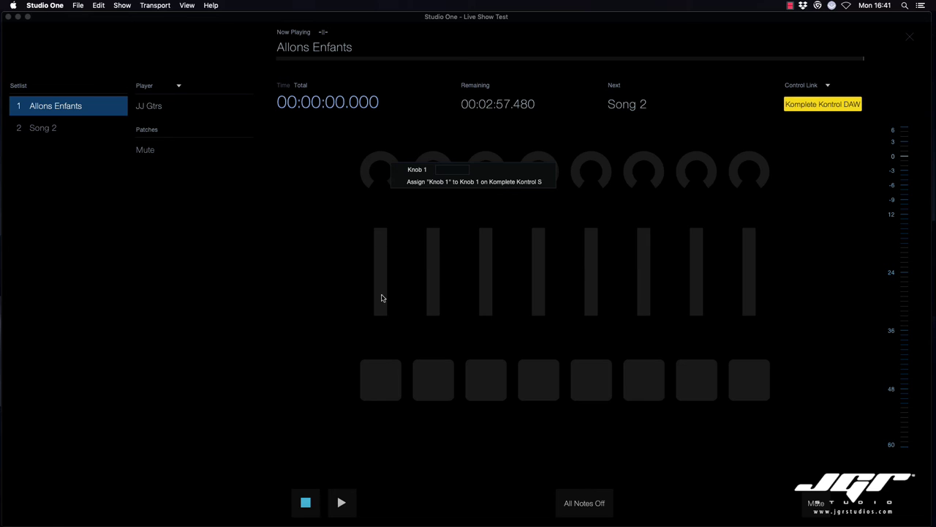
click(344, 353)
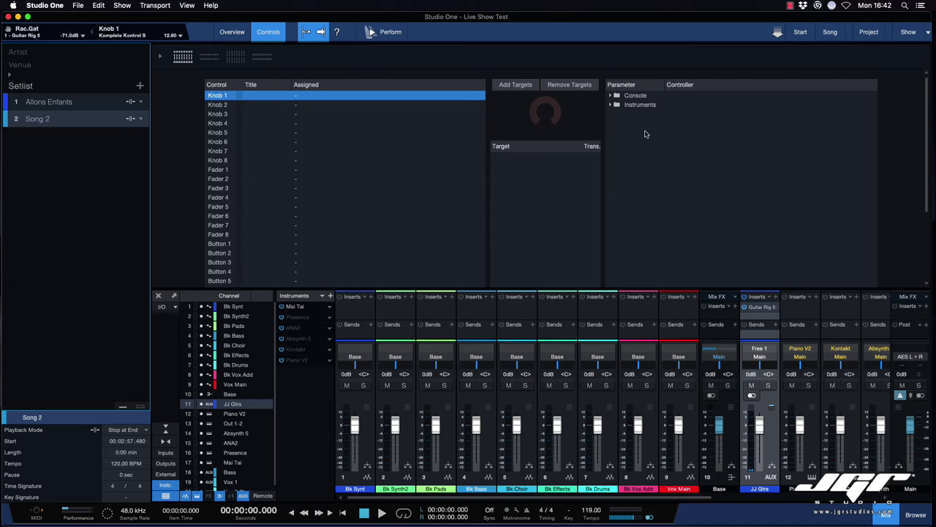
Step: With Knob 1 selected, examine the Console channels and the Mai Tai instrument parameters available as control targets
click(439, 123)
click(228, 95)
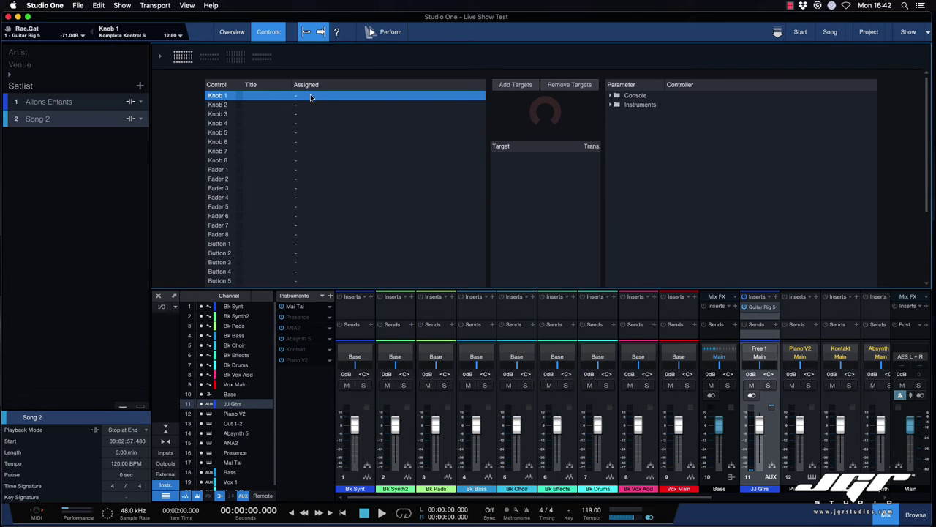
click(611, 96)
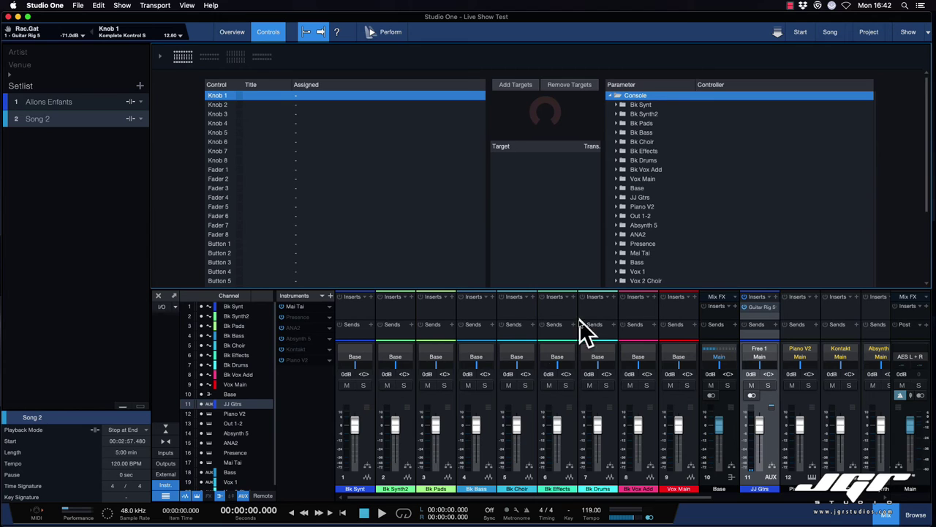
click(611, 96)
click(610, 105)
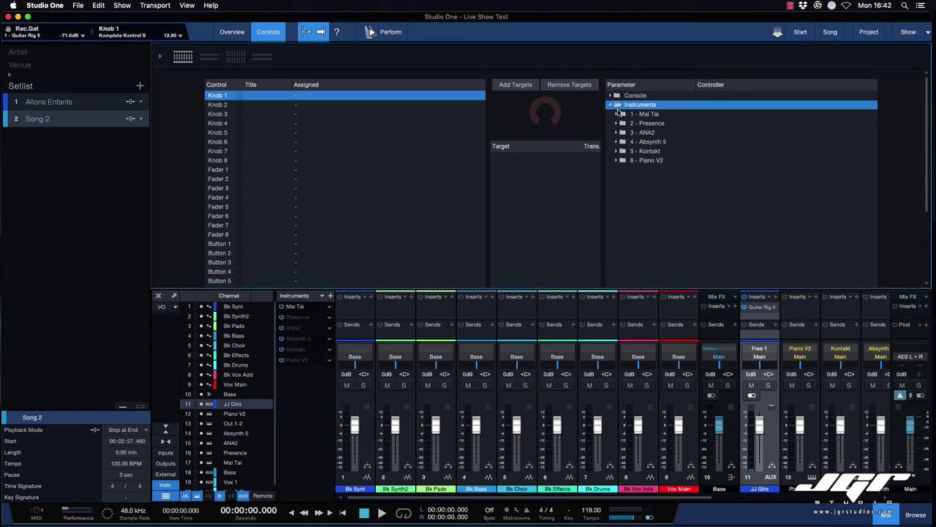
click(617, 114)
scroll(644, 205, down, 1)
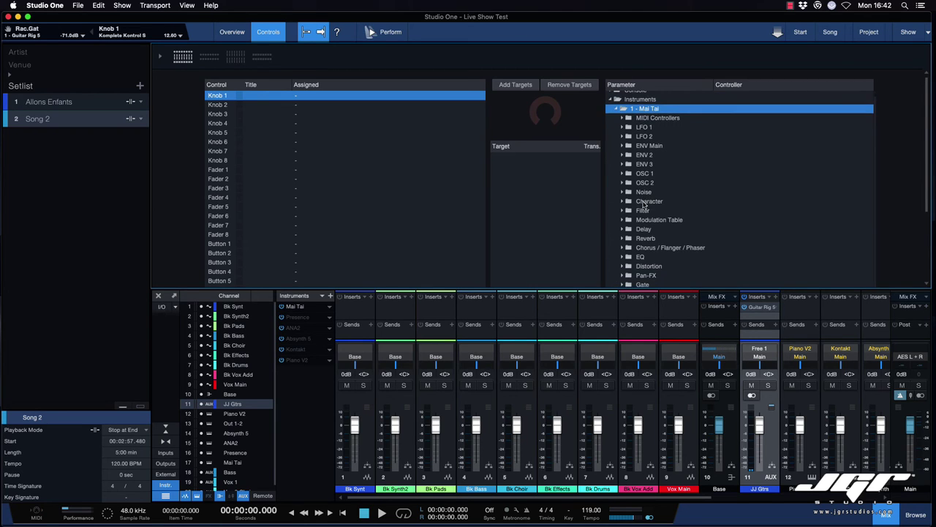
scroll(645, 205, up, 1)
Step: Map the Base channel's Volume to Knob 1 and link it to Knob 1 on the Komplete Kontrol S
click(612, 96)
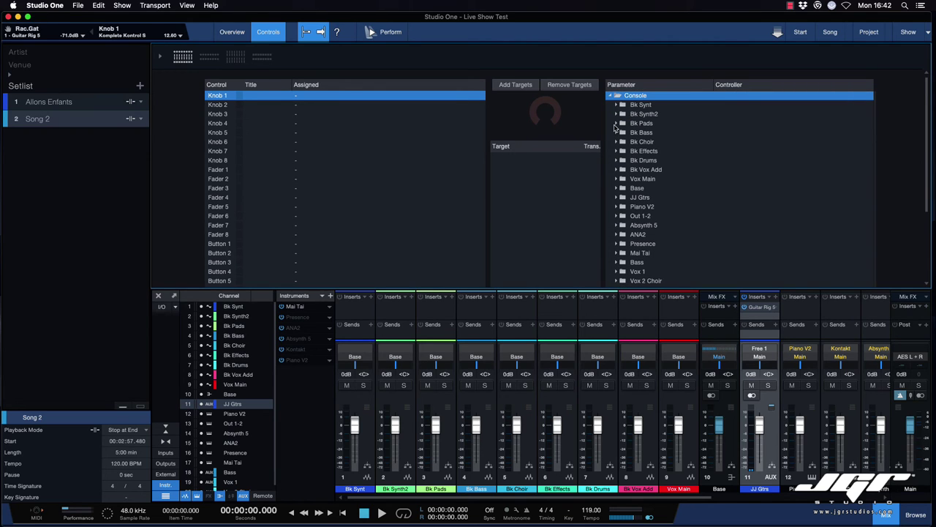
click(616, 188)
drag(633, 198, 261, 101)
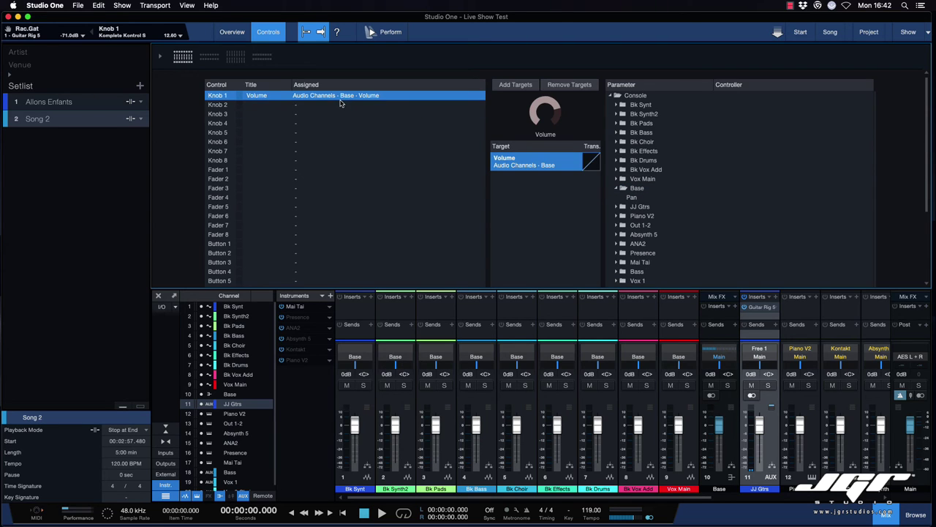
right_click(537, 105)
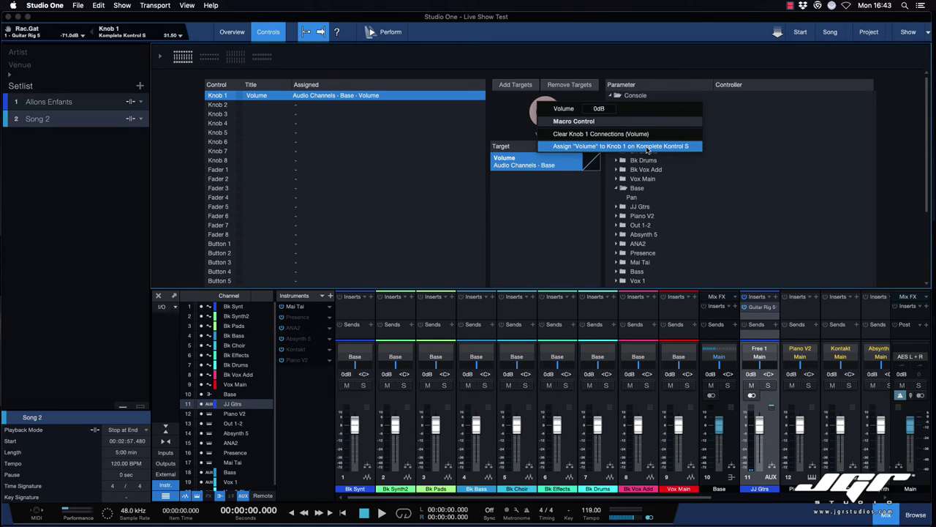
click(646, 146)
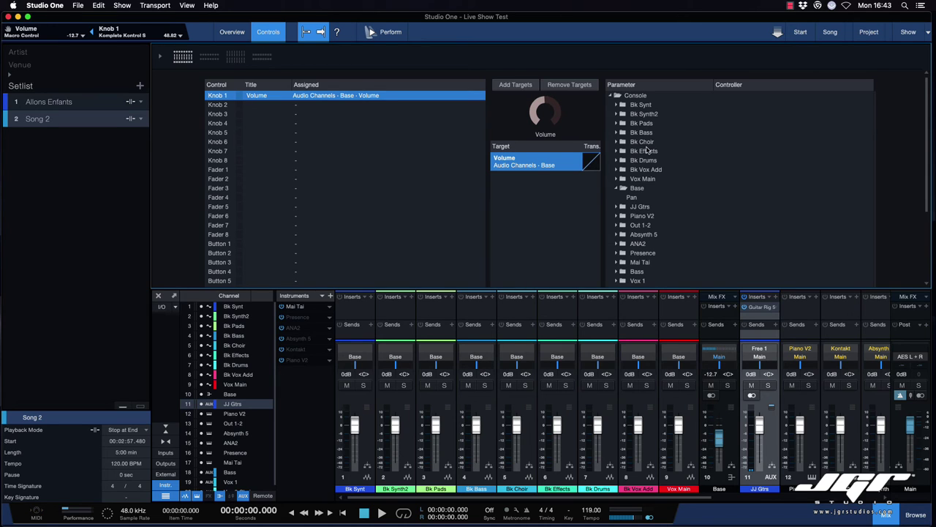
Step: Map the JJ Gtrs channel's Volume to Knob 2 and link it to Knob 2 on the Komplete Kontrol S
click(618, 188)
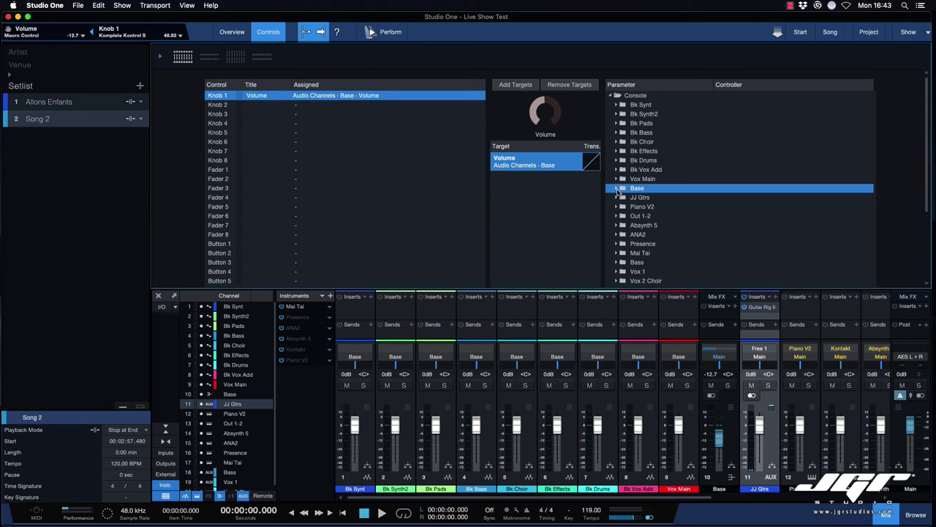
click(618, 198)
drag(637, 216, 307, 104)
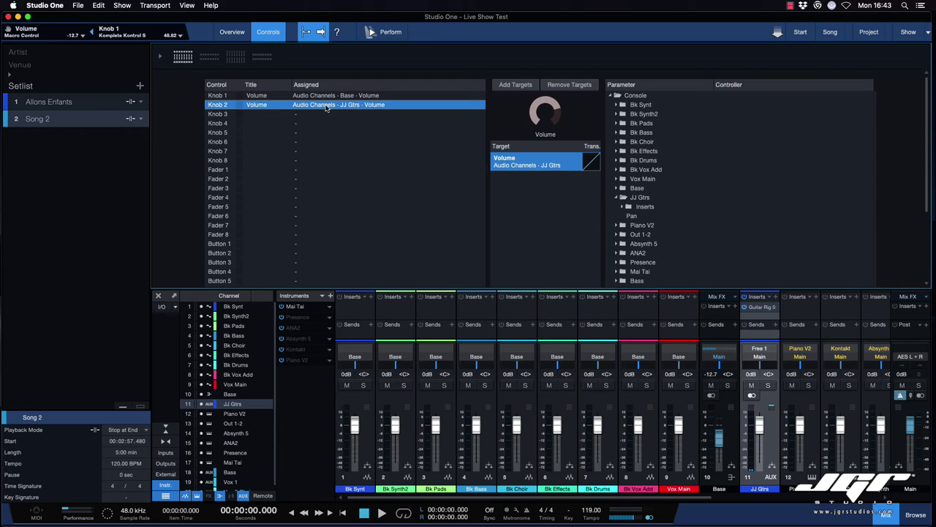
mouse_move(534, 111)
right_click(538, 111)
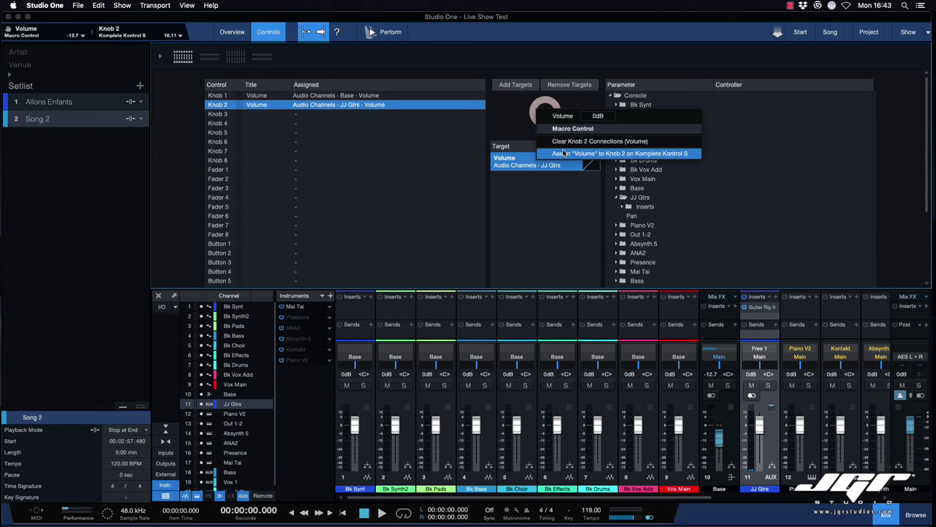
click(564, 154)
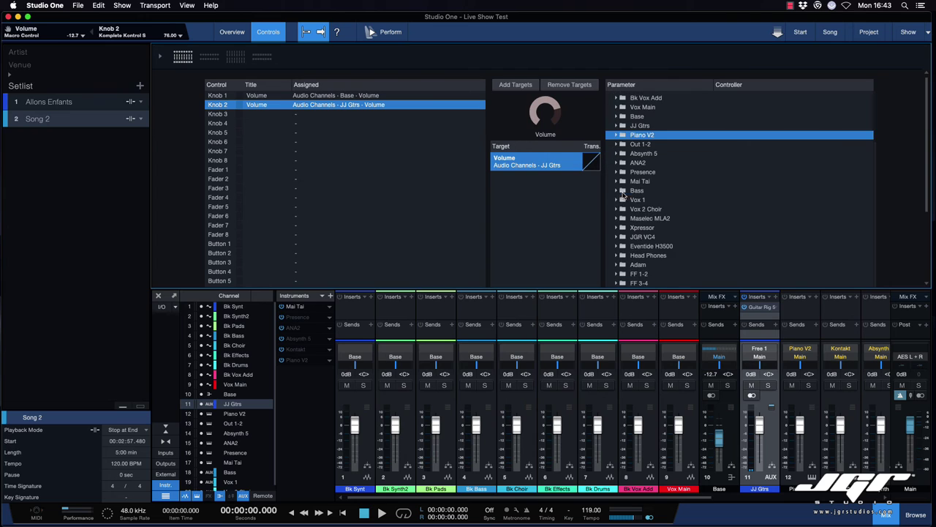
Step: Map the Bass channel's Volume to Knob 3 and title Knobs 1 to 3 V Base, V Gtrs and V Bass
click(617, 191)
drag(633, 213, 314, 114)
double_click(256, 96)
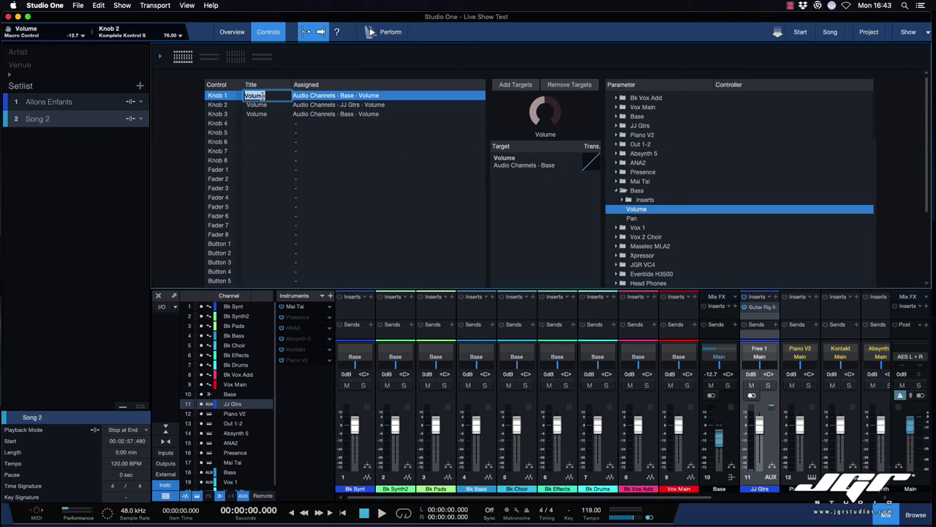
key(BackSpace)
text(V Base)
key(Tab)
text(V Gtrs)
key(Tab)
text(V)
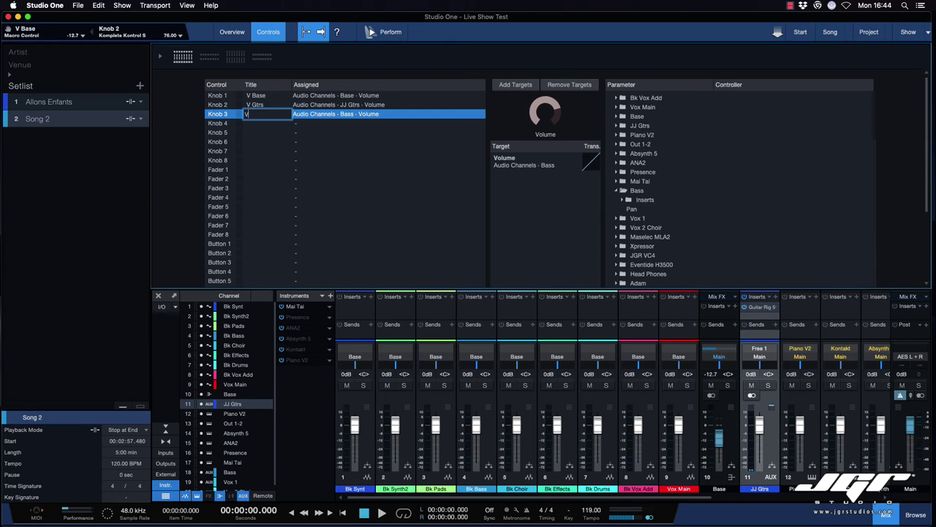
text( Bass)
key(Return)
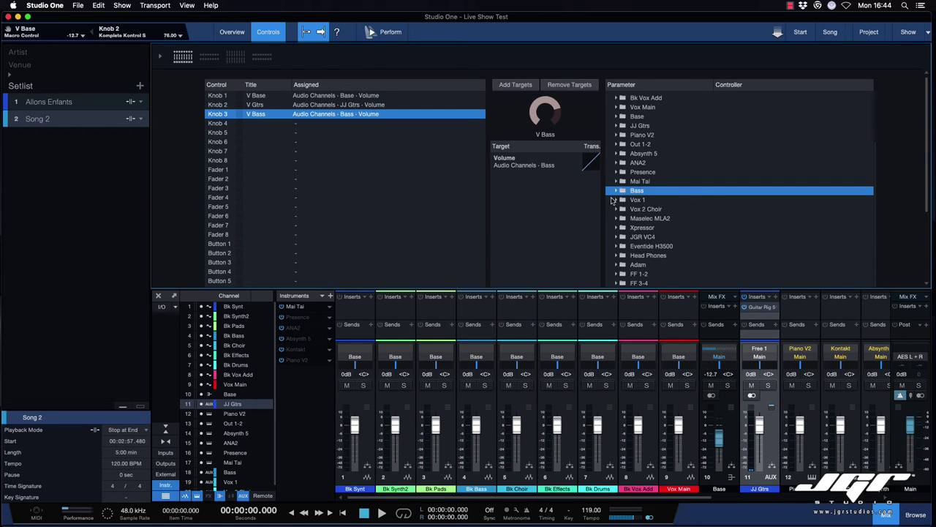
Step: Check the Keys player's instrument in the show overview and map the Mai Tai channel's Volume to Knob 4
scroll(613, 200, down, 1)
scroll(613, 200, down, 5)
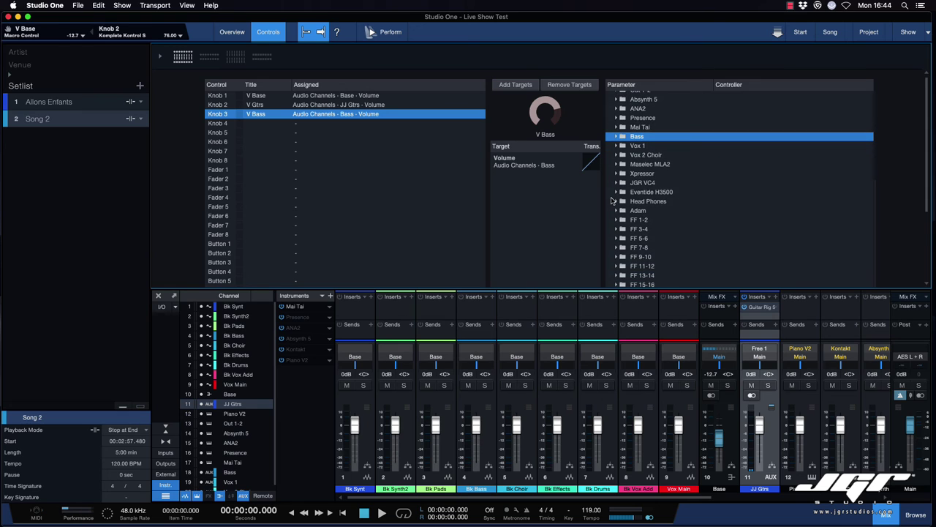
click(232, 31)
click(225, 168)
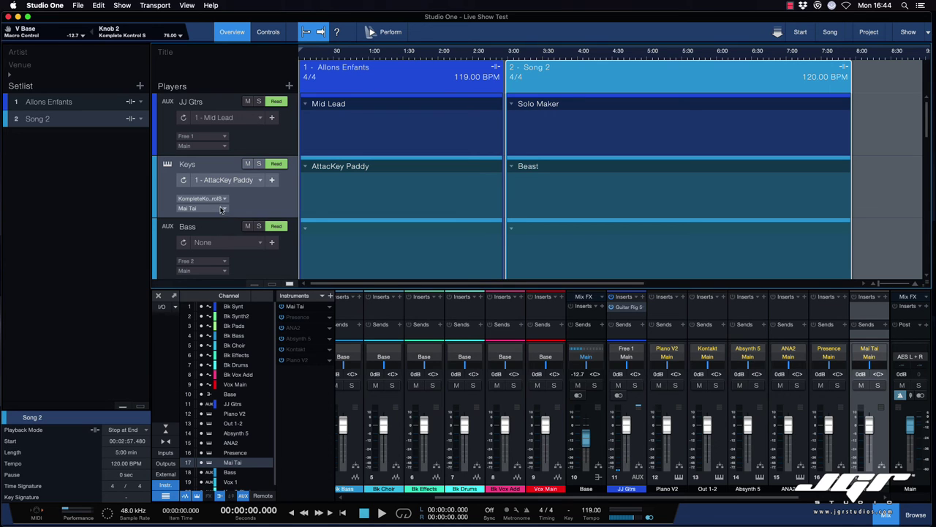
click(268, 31)
click(612, 96)
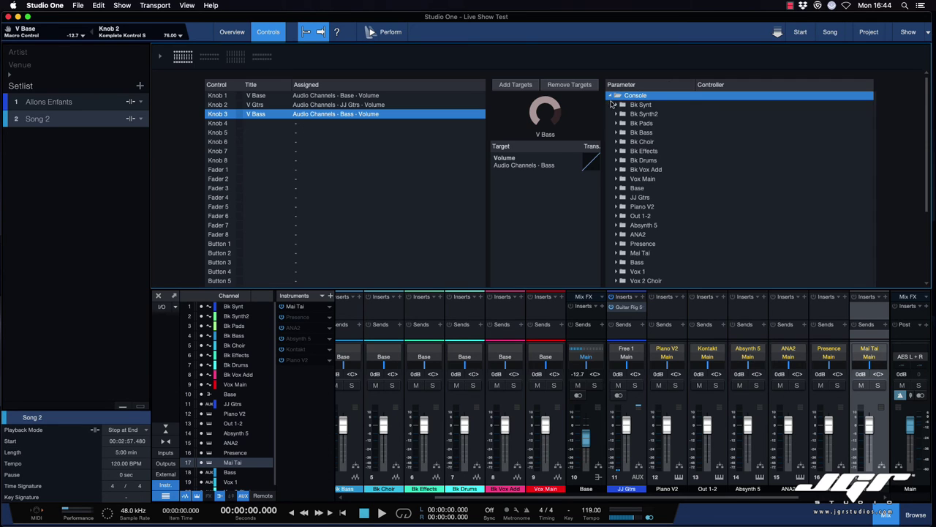
scroll(623, 198, down, 3)
click(617, 202)
drag(637, 213, 545, 170)
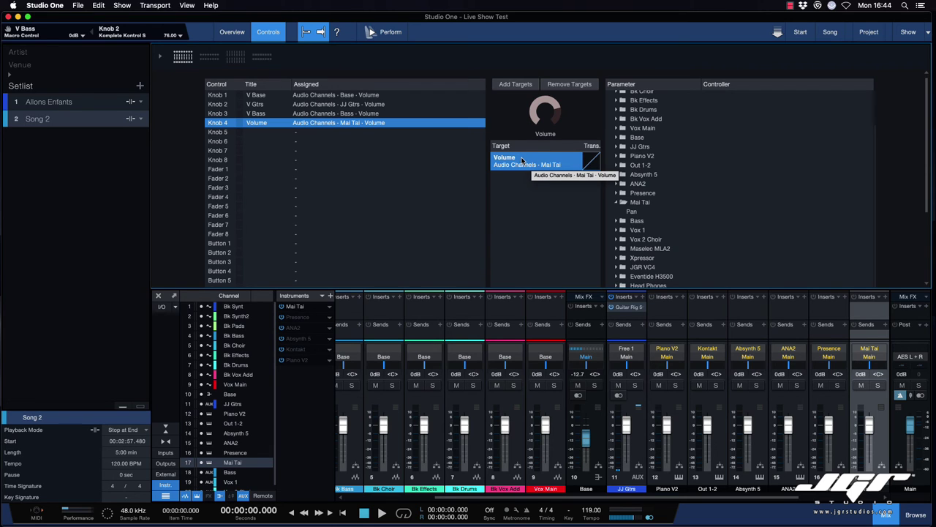
Step: Add the ANA2 and Absynth 5 channel Volumes as further targets of Knob 4
click(616, 202)
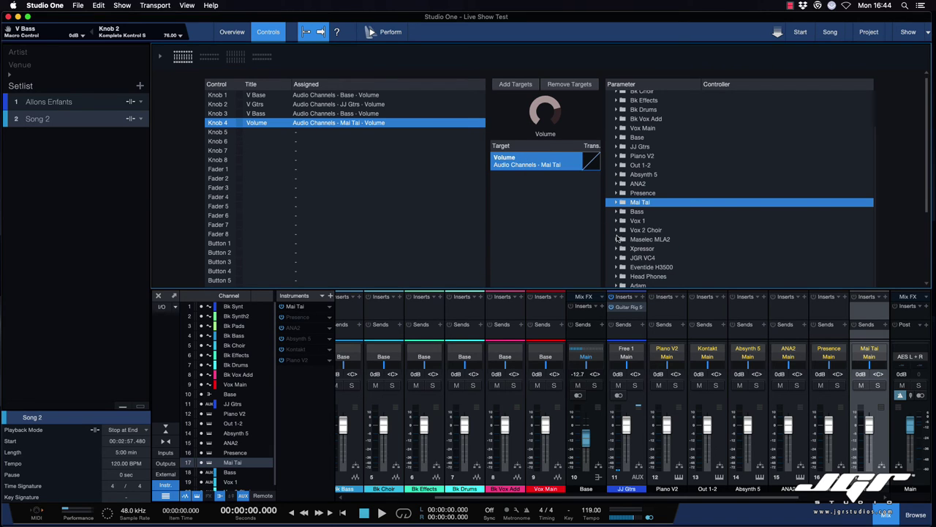
scroll(618, 236, up, 3)
click(616, 215)
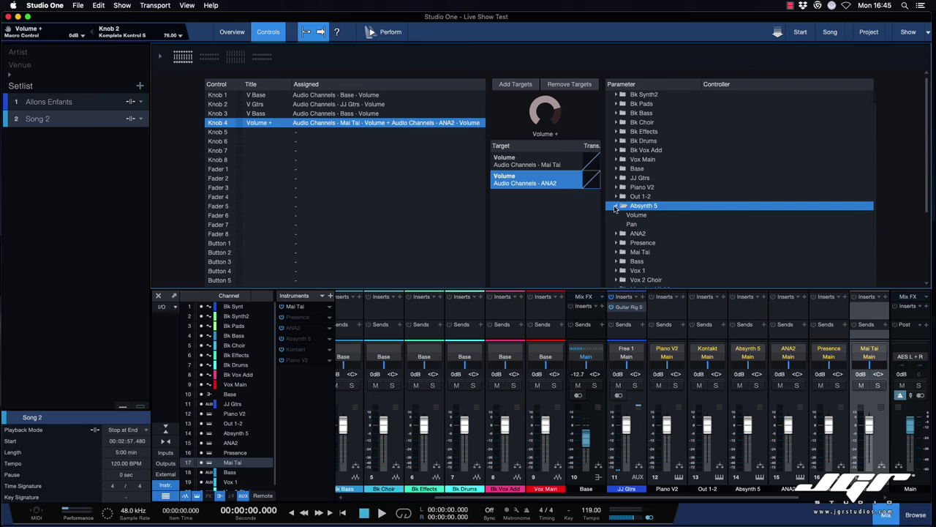
drag(634, 215, 567, 207)
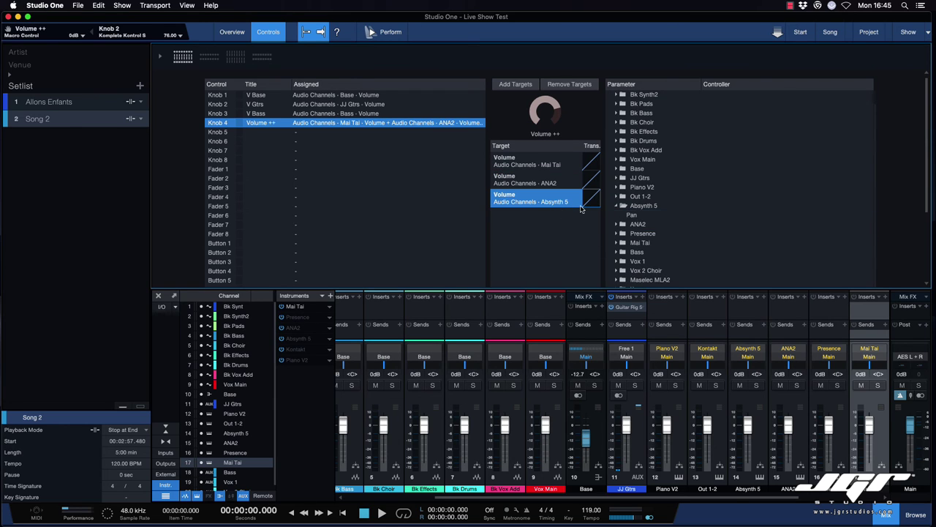
click(617, 206)
Step: Link the Knob 4 control to Knob 4 on the Komplete Kontrol S and select the Base channel
right_click(538, 109)
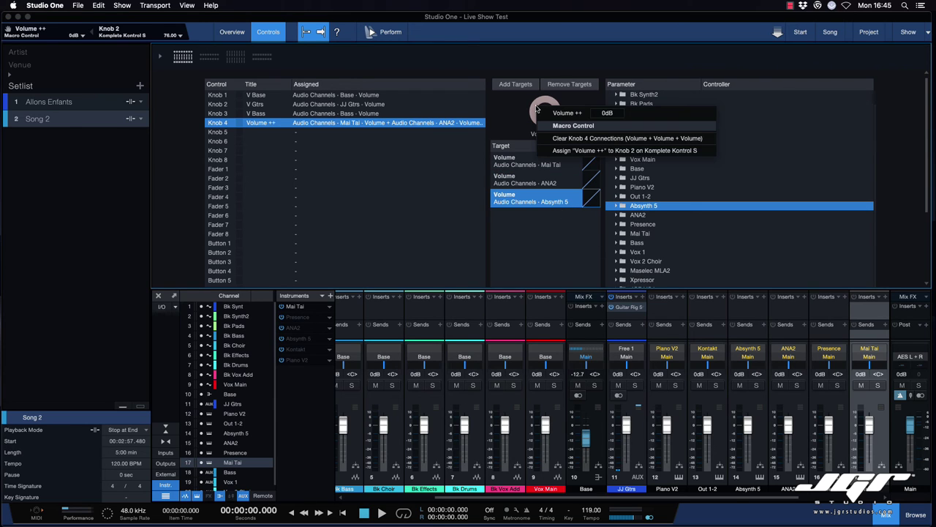
click(535, 122)
right_click(534, 111)
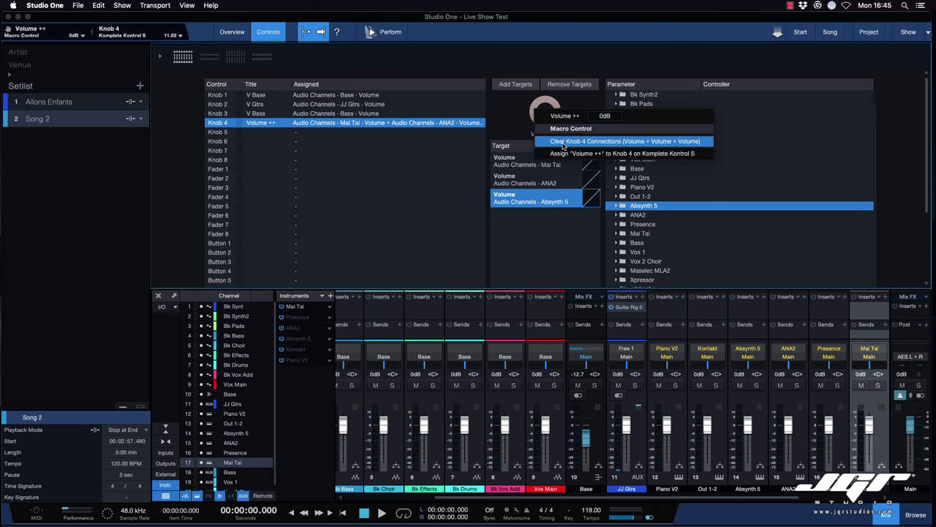
click(576, 153)
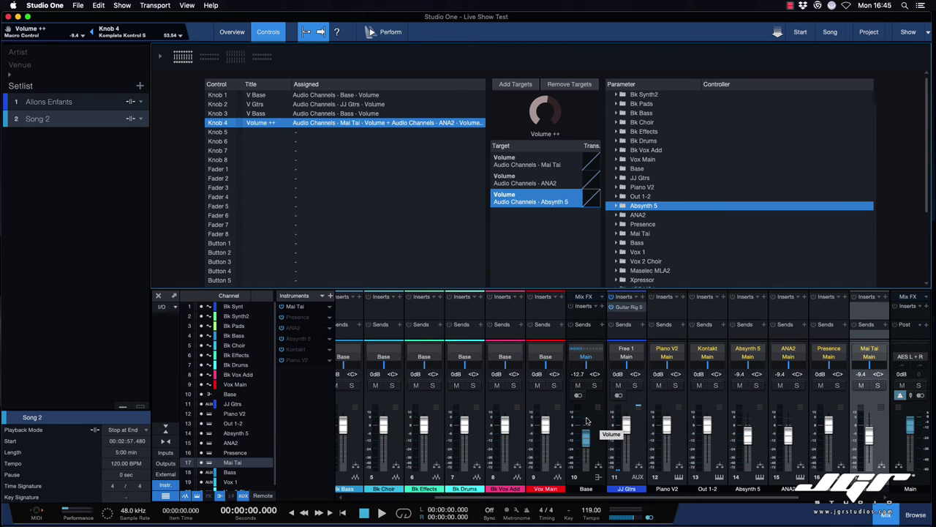
click(598, 436)
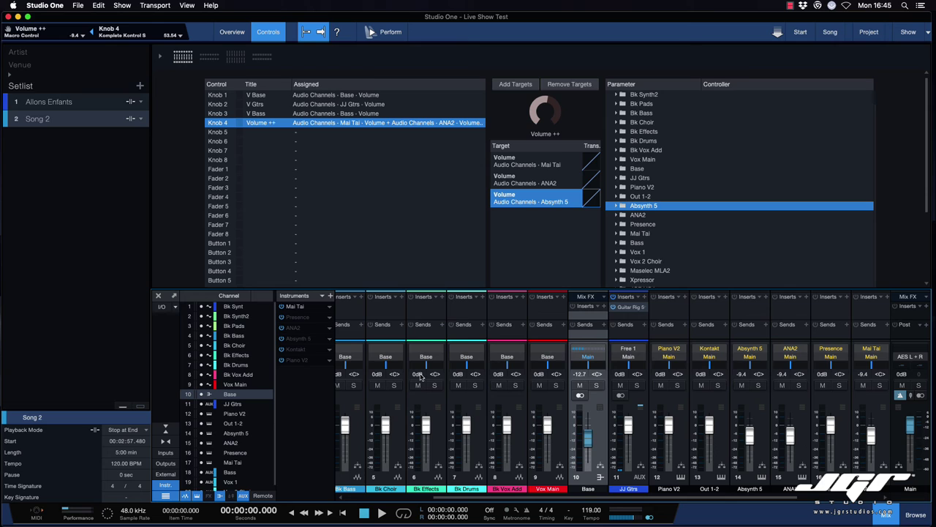
Step: Map the Filter Cutoff parameter of the Mai Tai instrument to Knob 5
click(349, 133)
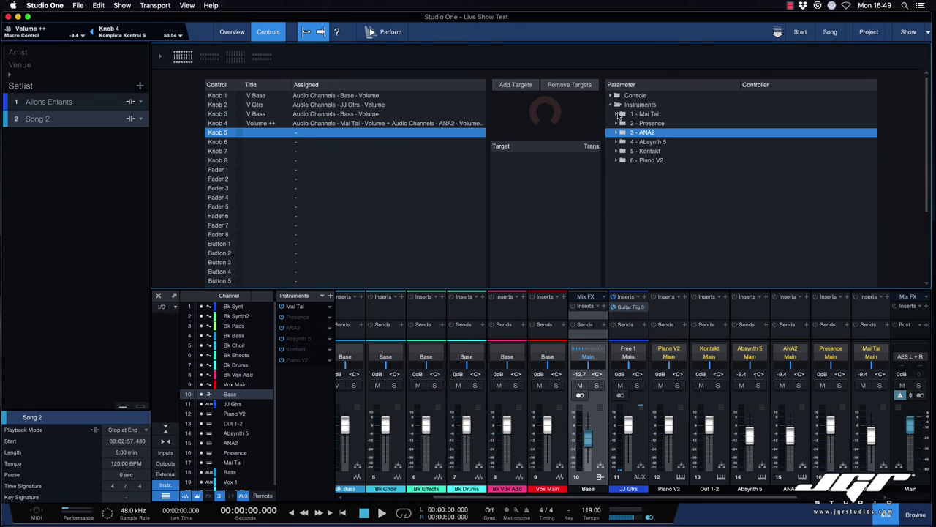
click(619, 114)
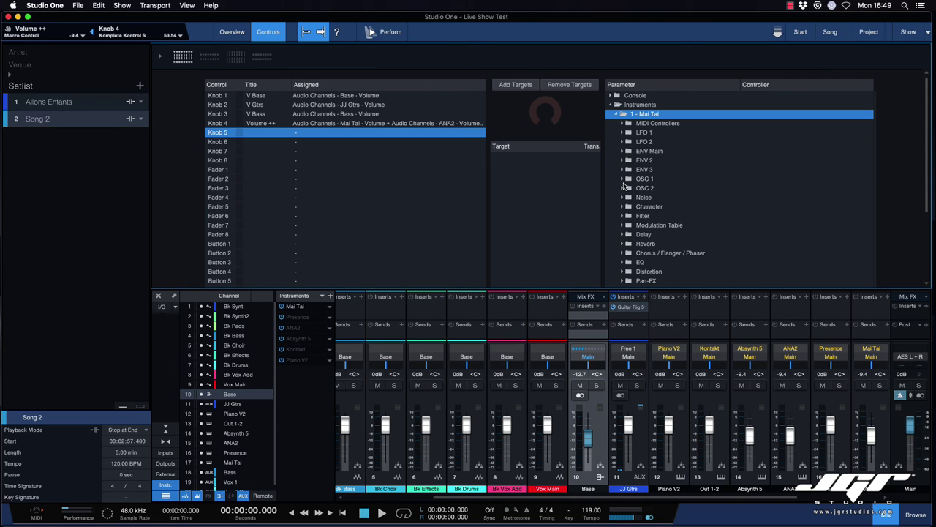
click(621, 215)
scroll(626, 205, down, 2)
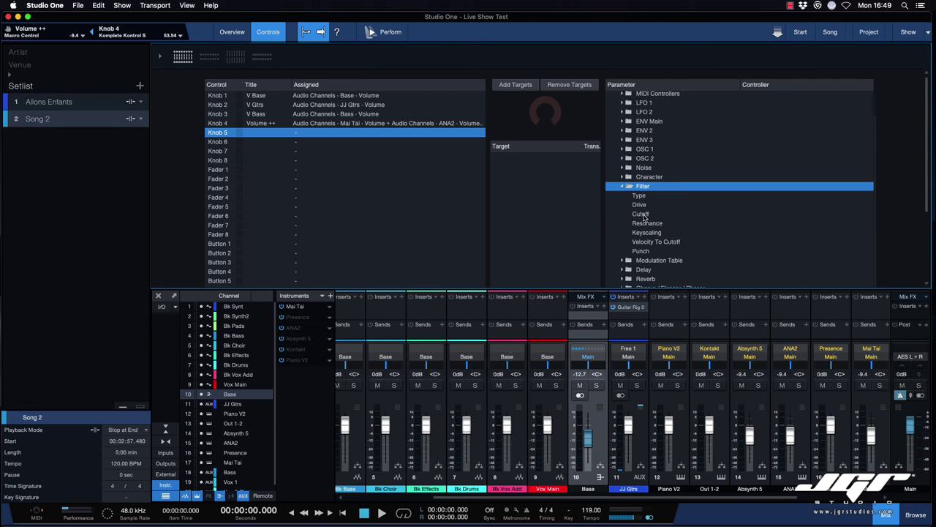
click(647, 214)
drag(647, 218, 422, 136)
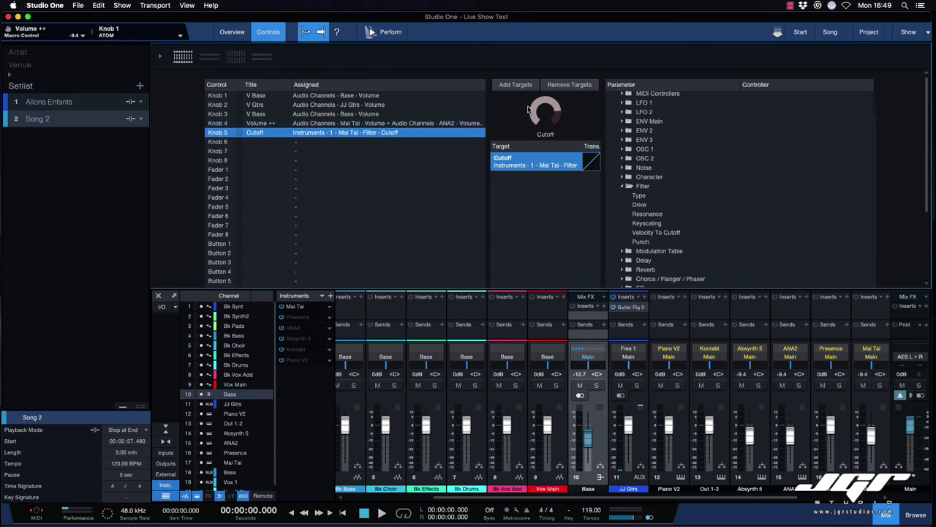
Step: Link Knob 5's Cutoff control to Knob 1 on the ATOM and check its response in the Mai Tai editor
right_click(530, 108)
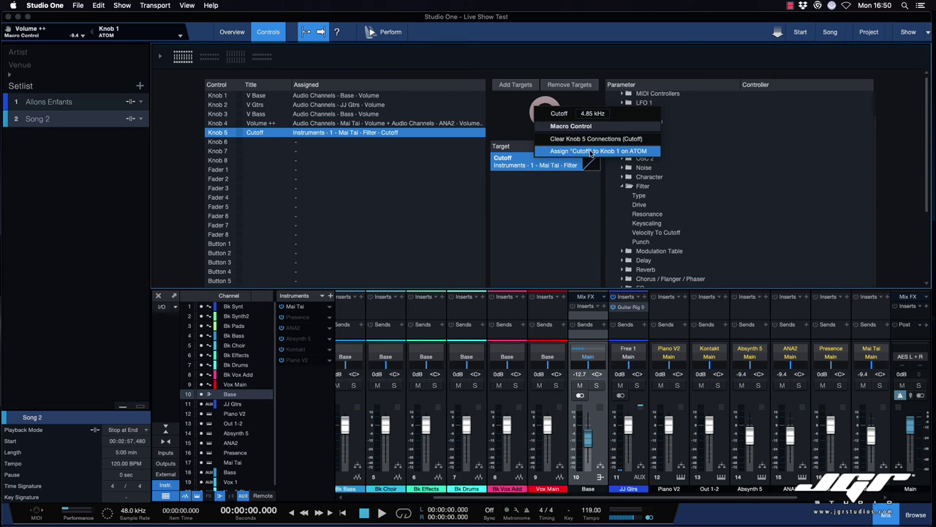
click(614, 152)
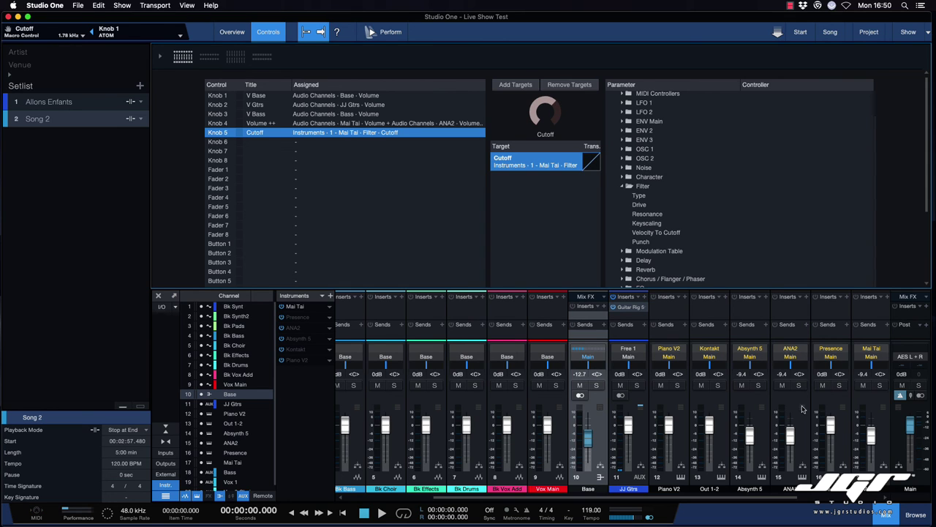
click(883, 476)
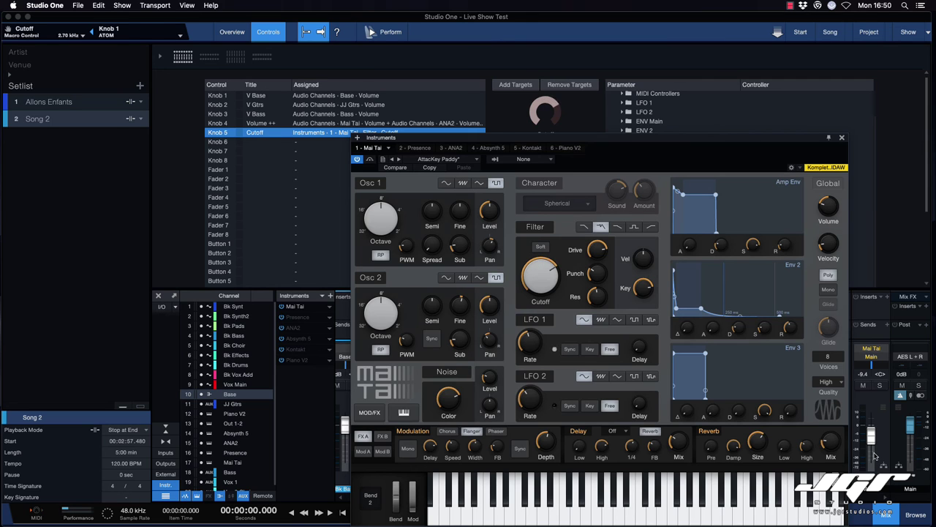
click(842, 137)
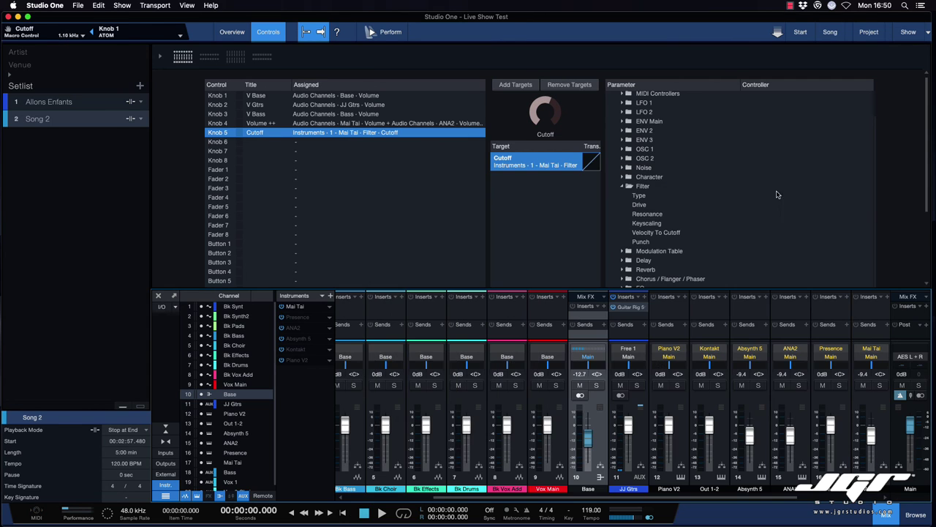
Step: Title Knob 5 Cutoff Maitai
double_click(262, 133)
text(Ma)
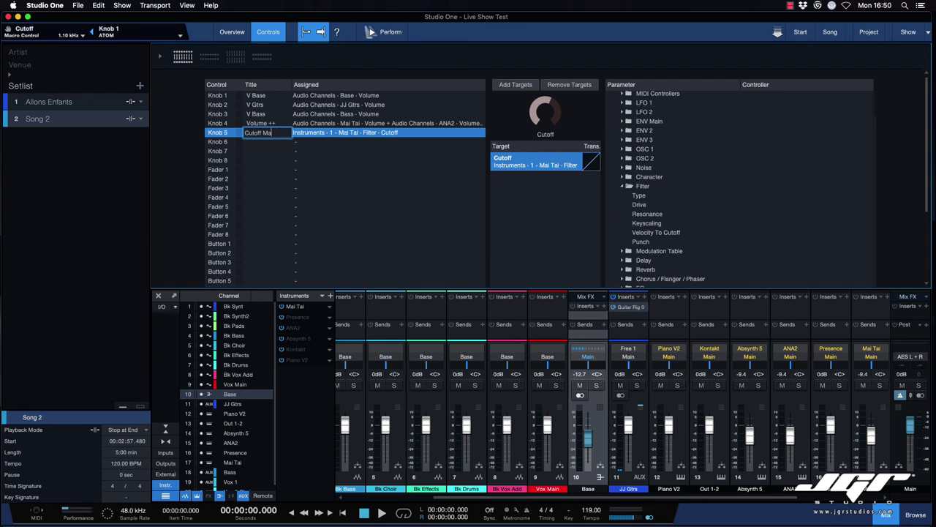
text(ital)
key(Return)
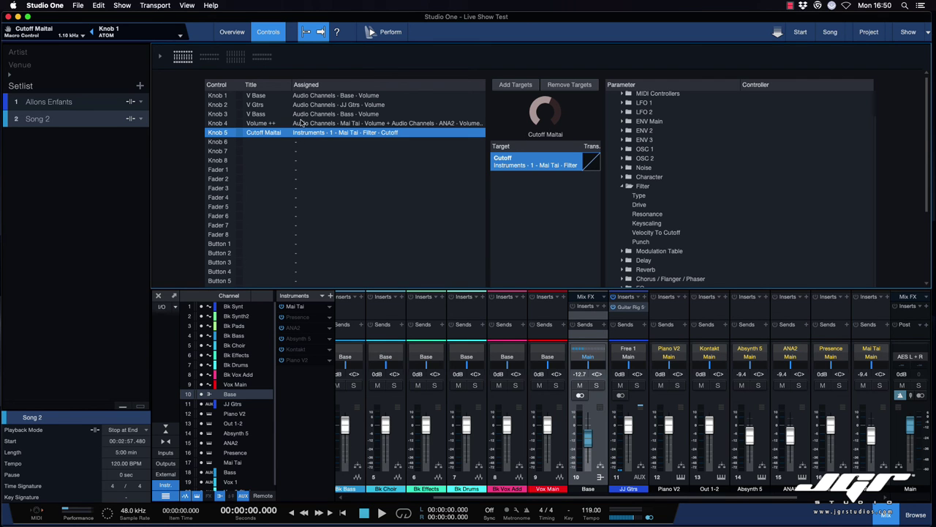
Step: Examine the mapped controls in the performance view, toggle its first two buttons on and off, and leave the view
click(390, 32)
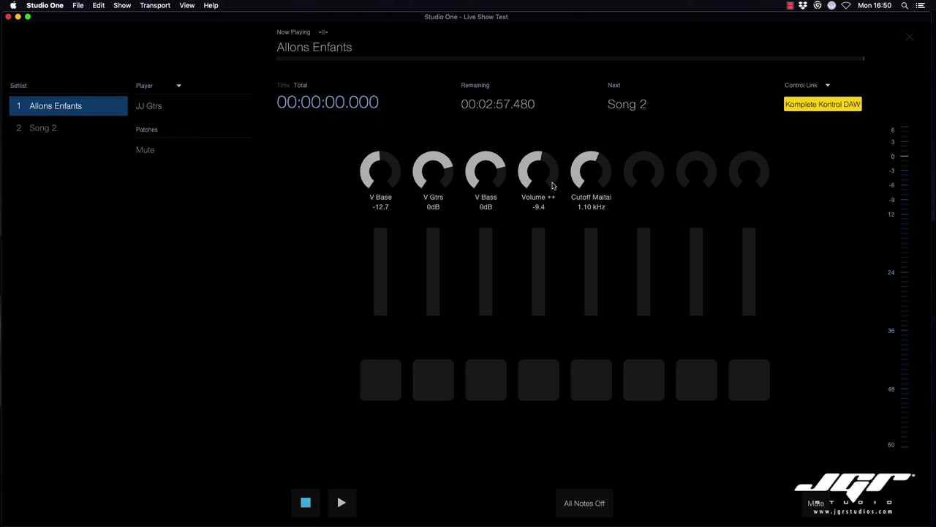
mouse_move(549, 184)
click(382, 383)
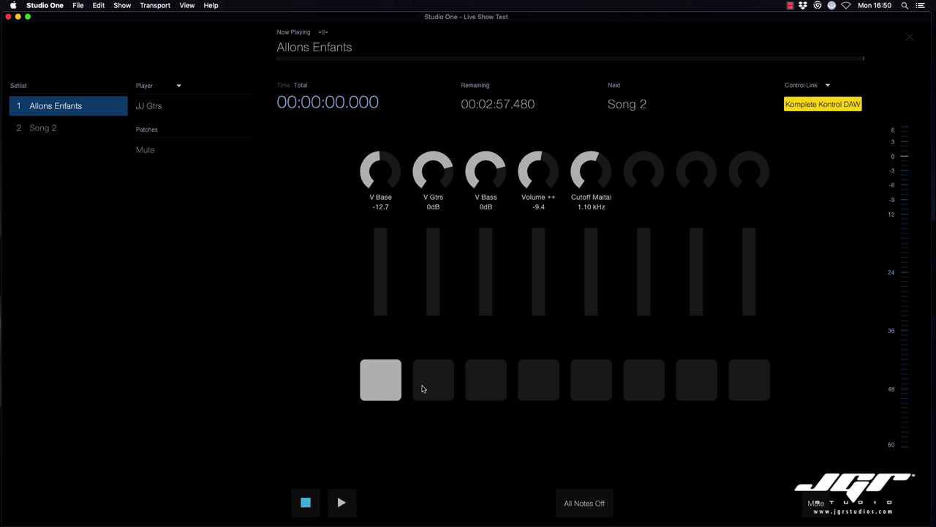
click(427, 383)
click(386, 384)
click(432, 386)
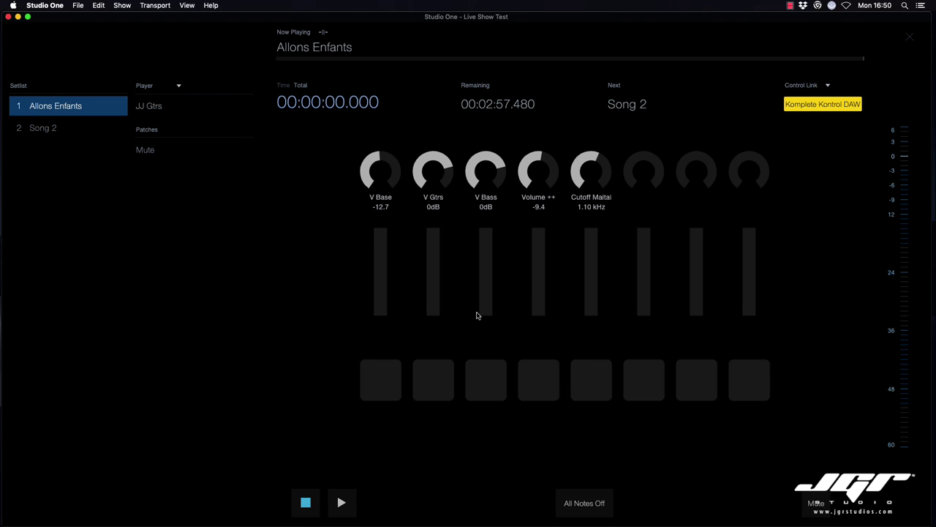
click(908, 38)
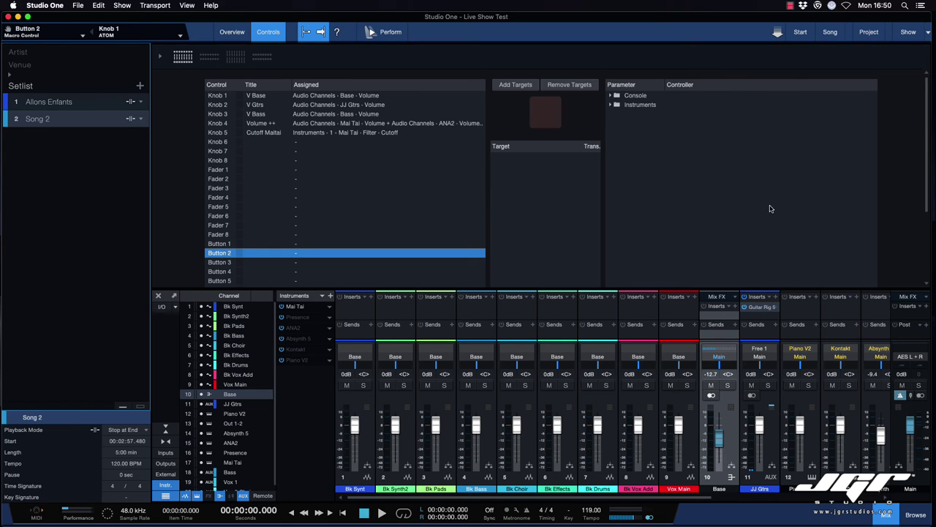
Step: Enlarge the mixer console and return to the show overview to look through all the channels
drag(773, 280, 766, 217)
scroll(784, 283, right, 6)
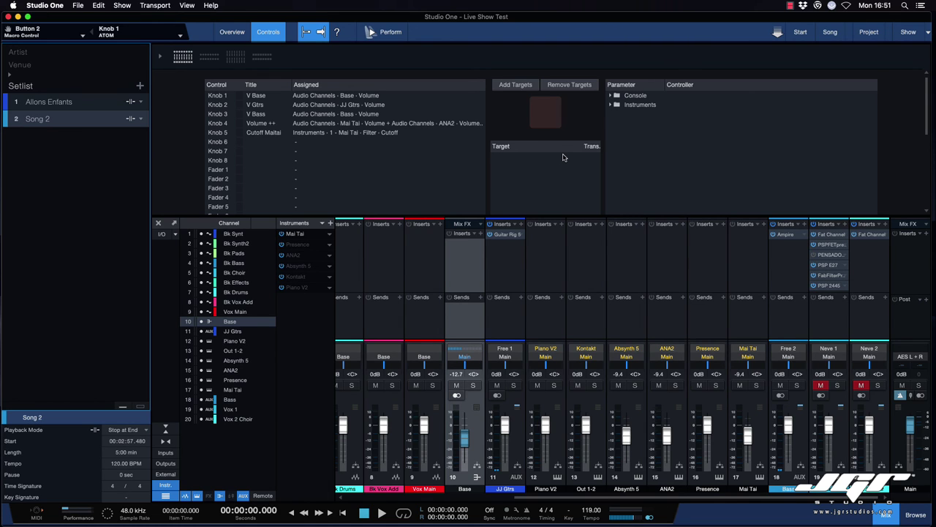
click(231, 32)
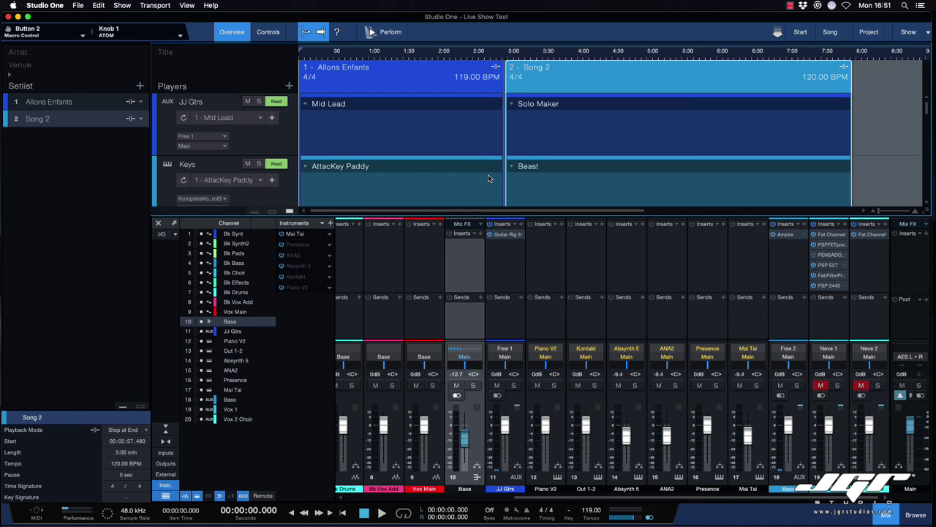
scroll(496, 327, left, 6)
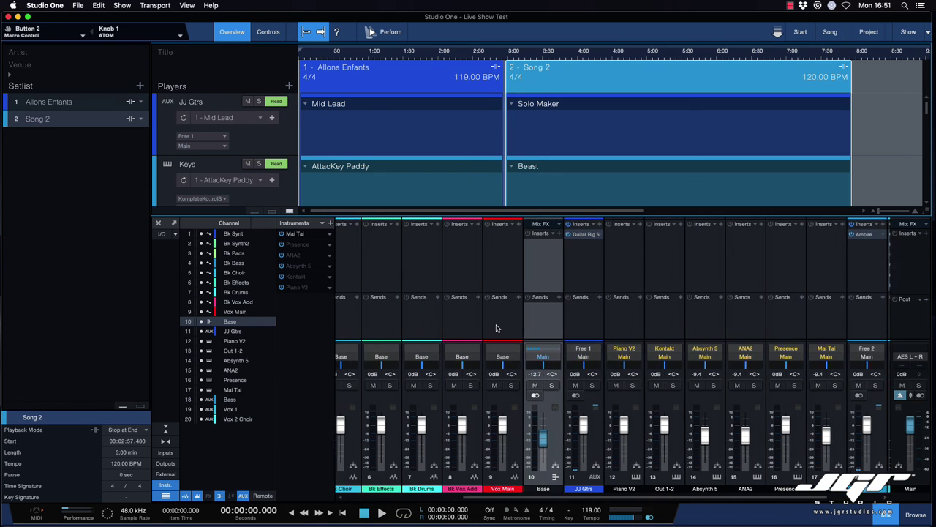
scroll(496, 328, right, 6)
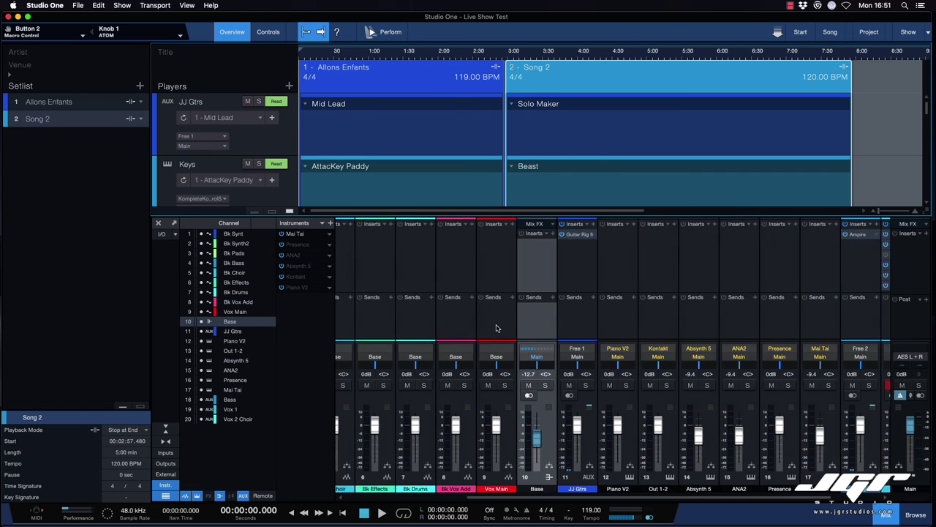
scroll(662, 306, left, 6)
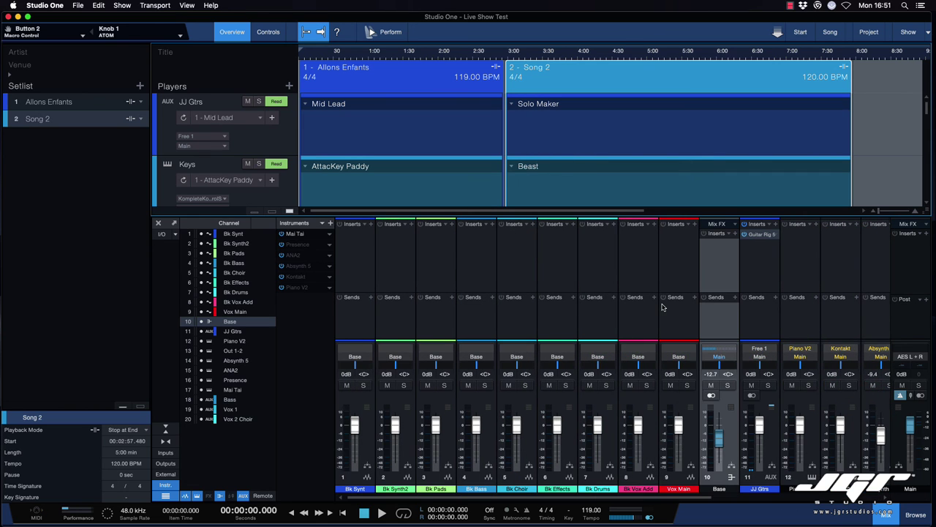
Step: Examine the output routing options of the Bk Synt channel and make the mixer console slightly taller
click(356, 357)
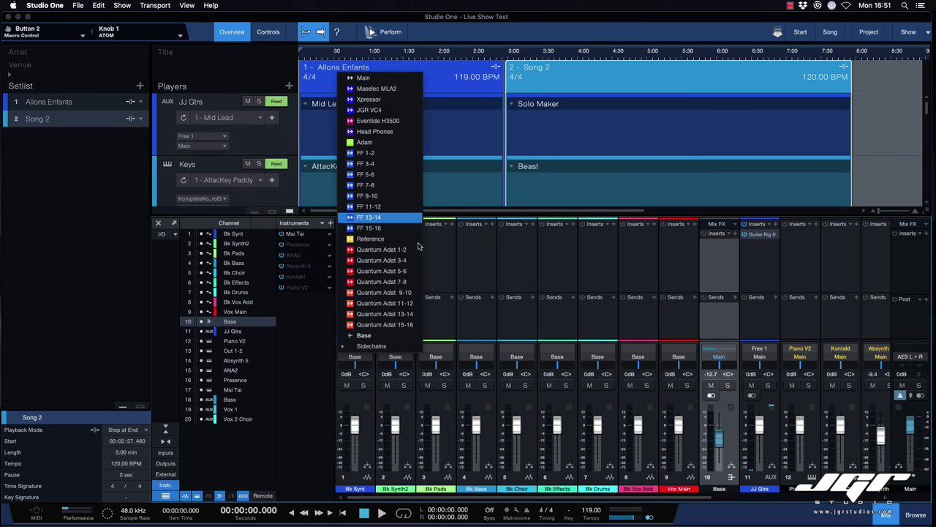
click(471, 274)
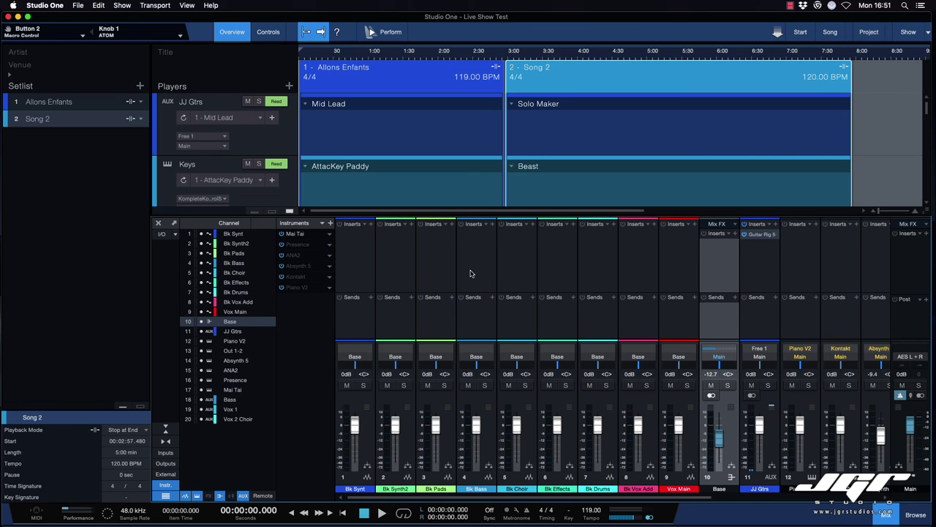
drag(613, 217, 613, 203)
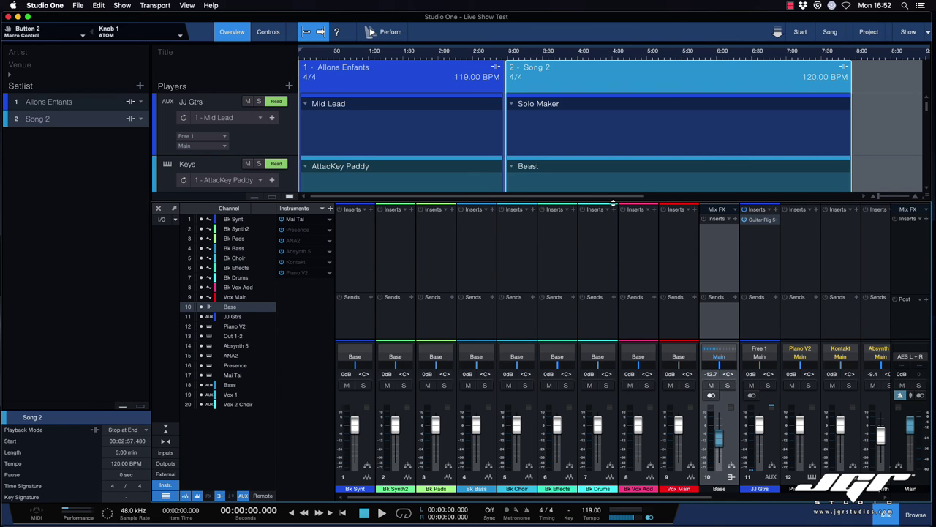